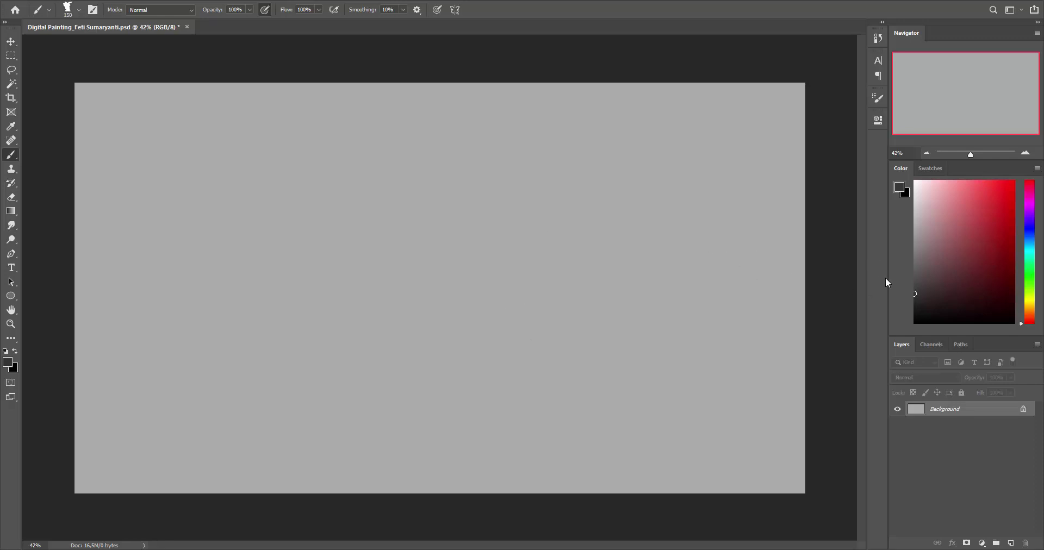
# Switch the paint colour from red to blue and lay a soft diagonal stroke on the canvas
pyautogui.moveTo(1030, 242); pyautogui.dragTo(1030, 249)
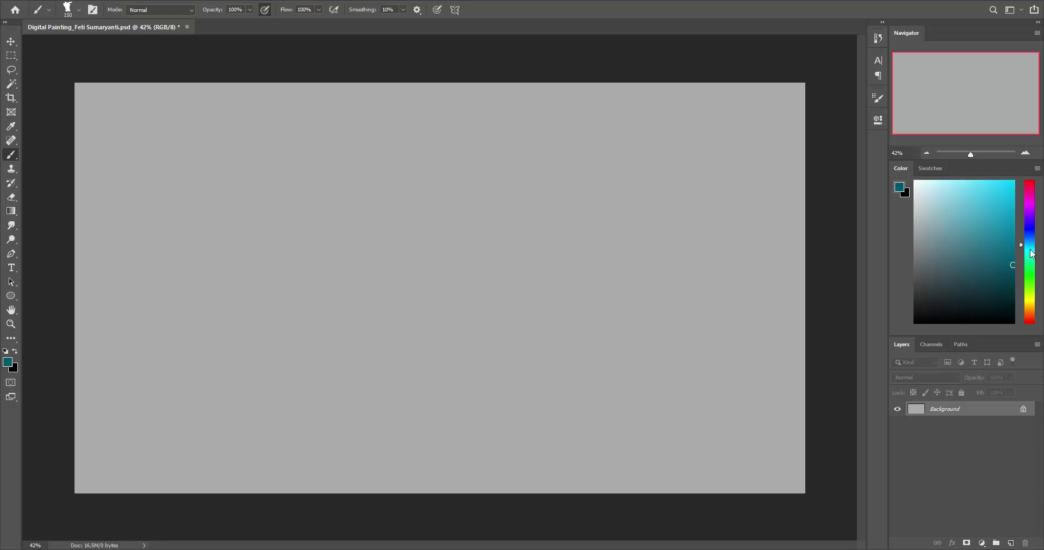
pyautogui.click(1031, 242)
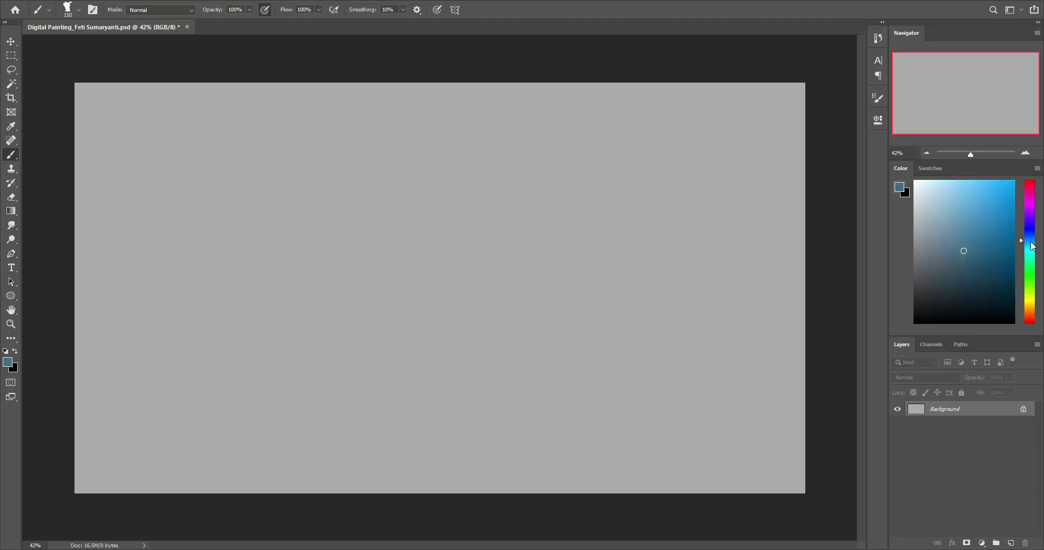
pyautogui.moveTo(733, 270); pyautogui.dragTo(615, 398)
# Enlarge the brush to 250 and cover the canvas with broad diagonal blue strokes
pyautogui.press(']')
pyautogui.press(']')
pyautogui.press(']')
pyautogui.moveTo(749, 205)
pyautogui.mouseDown()
pyautogui.moveTo(560, 398)
pyautogui.moveTo(680, 210)
pyautogui.moveTo(543, 392)
pyautogui.mouseUp()
pyautogui.moveTo(493, 352)
pyautogui.mouseDown()
pyautogui.moveTo(431, 345)
pyautogui.moveTo(699, 140)
pyautogui.moveTo(674, 277)
pyautogui.moveTo(695, 315)
pyautogui.moveTo(692, 396)
pyautogui.moveTo(723, 459)
pyautogui.moveTo(794, 469)
pyautogui.moveTo(662, 419)
pyautogui.moveTo(596, 354)
pyautogui.moveTo(396, 461)
pyautogui.moveTo(524, 292)
pyautogui.moveTo(142, 471)
pyautogui.moveTo(158, 391)
pyautogui.moveTo(158, 481)
pyautogui.moveTo(400, 473)
pyautogui.moveTo(571, 377)
pyautogui.moveTo(618, 473)
pyautogui.moveTo(781, 426)
pyautogui.moveTo(767, 471)
pyautogui.moveTo(792, 240)
pyautogui.moveTo(770, 207)
pyautogui.moveTo(781, 105)
pyautogui.moveTo(571, 268)
pyautogui.mouseUp()
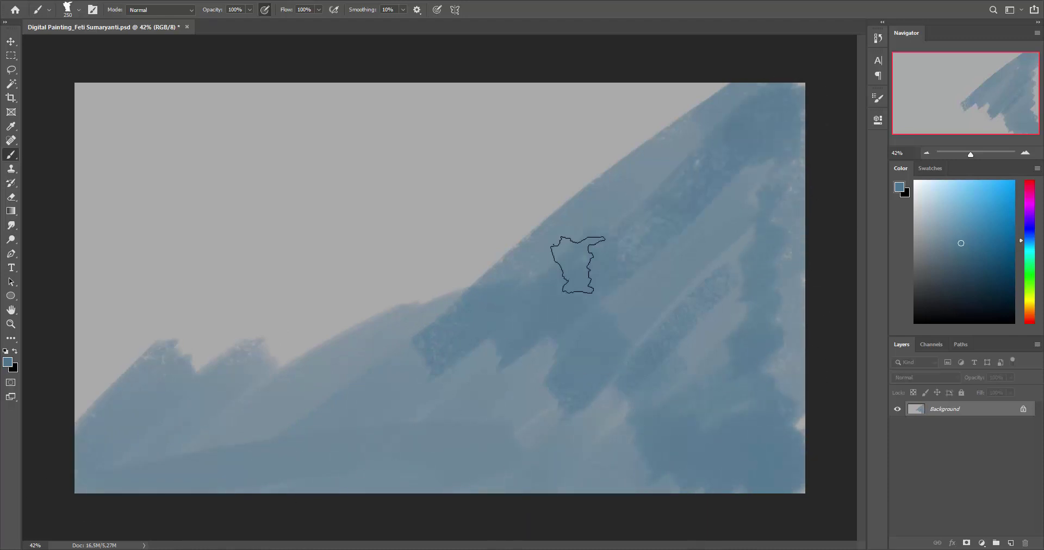
pyautogui.moveTo(478, 383)
pyautogui.mouseDown()
pyautogui.moveTo(356, 442)
pyautogui.moveTo(602, 368)
pyautogui.moveTo(688, 398)
pyautogui.moveTo(848, 390)
pyautogui.moveTo(815, 234)
pyautogui.moveTo(560, 344)
pyautogui.moveTo(337, 392)
pyautogui.moveTo(180, 346)
pyautogui.moveTo(152, 298)
pyautogui.moveTo(289, 117)
pyautogui.moveTo(163, 151)
pyautogui.moveTo(133, 98)
pyautogui.moveTo(261, 93)
pyautogui.moveTo(221, 163)
pyautogui.moveTo(77, 291)
pyautogui.moveTo(388, 72)
pyautogui.moveTo(261, 270)
pyautogui.moveTo(366, 233)
pyautogui.moveTo(639, 93)
pyautogui.moveTo(544, 195)
pyautogui.moveTo(478, 238)
pyautogui.moveTo(226, 354)
pyautogui.moveTo(205, 251)
pyautogui.moveTo(100, 339)
pyautogui.moveTo(256, 345)
pyautogui.moveTo(257, 466)
pyautogui.moveTo(214, 280)
pyautogui.moveTo(433, 253)
pyautogui.moveTo(560, 163)
pyautogui.moveTo(256, 250)
pyautogui.moveTo(275, 121)
pyautogui.moveTo(141, 152)
pyautogui.moveTo(499, 198)
pyautogui.moveTo(611, 112)
pyautogui.moveTo(384, 135)
pyautogui.moveTo(810, 243)
pyautogui.mouseUp()
# Sample a darker sky blue and darken the light streaks on the right and lower left
pyautogui.keyDown('alt'); pyautogui.click(816, 228); pyautogui.keyUp('alt')
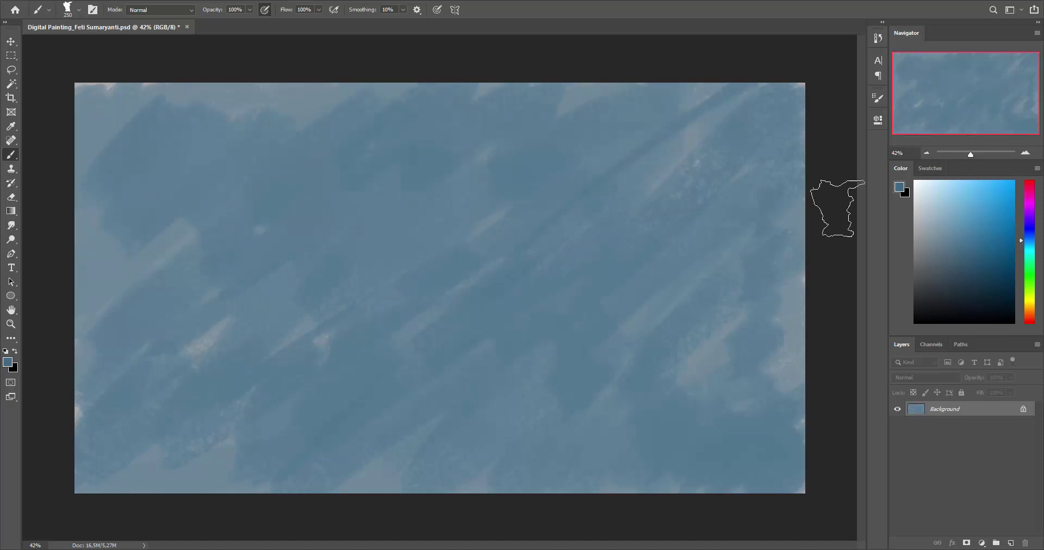
pyautogui.moveTo(573, 211)
pyautogui.mouseDown()
pyautogui.moveTo(660, 179)
pyautogui.moveTo(792, 198)
pyautogui.moveTo(589, 280)
pyautogui.moveTo(546, 171)
pyautogui.moveTo(419, 228)
pyautogui.moveTo(792, 233)
pyautogui.moveTo(660, 366)
pyautogui.moveTo(723, 397)
pyautogui.moveTo(590, 377)
pyautogui.moveTo(631, 278)
pyautogui.moveTo(139, 454)
pyautogui.moveTo(198, 337)
pyautogui.moveTo(142, 474)
pyautogui.moveTo(276, 427)
pyautogui.moveTo(82, 415)
pyautogui.moveTo(315, 349)
pyautogui.moveTo(106, 466)
pyautogui.mouseUp()
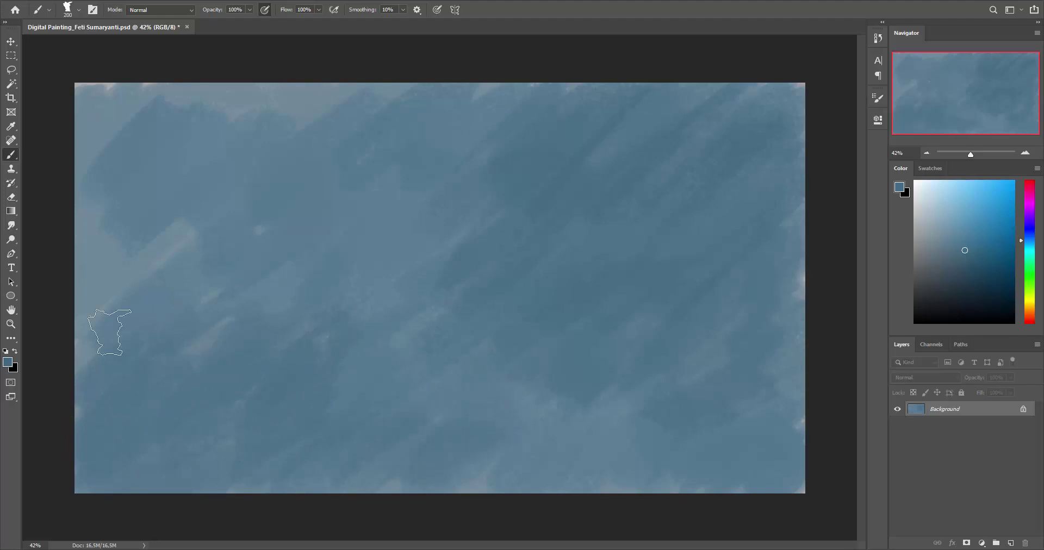
pyautogui.moveTo(109, 332); pyautogui.dragTo(152, 250)
# Deepen the upper-middle sky with dark blue diagonal strokes
pyautogui.keyDown('alt'); pyautogui.click(174, 194); pyautogui.keyUp('alt')
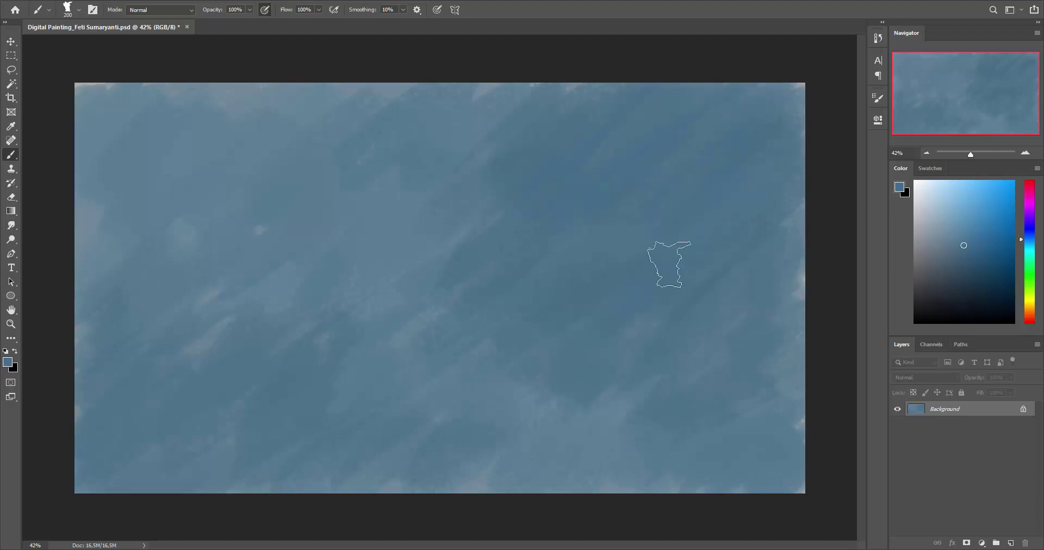
pyautogui.keyDown('alt'); pyautogui.click(792, 299); pyautogui.keyUp('alt')
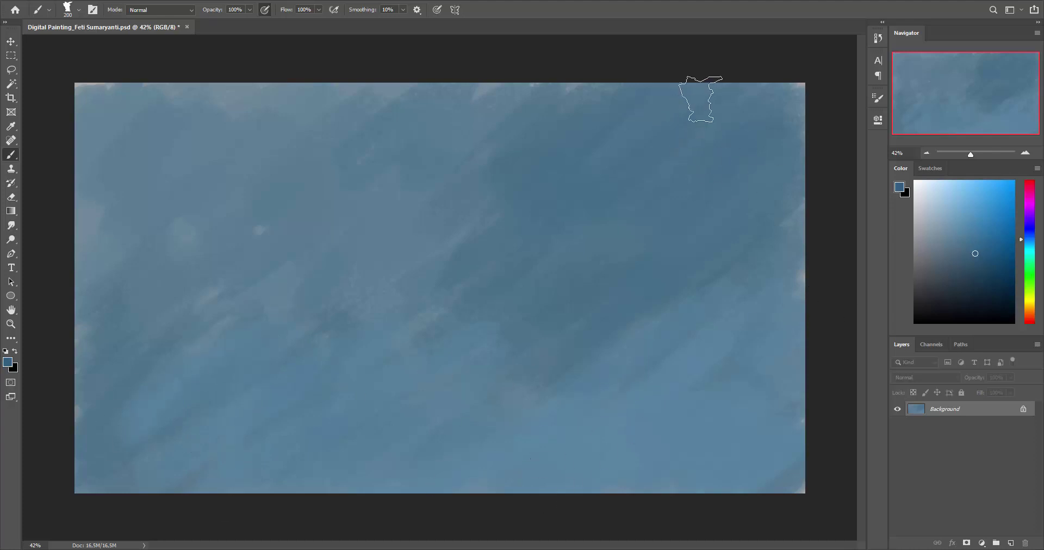
pyautogui.moveTo(594, 97)
pyautogui.mouseDown()
pyautogui.moveTo(473, 105)
pyautogui.moveTo(457, 125)
pyautogui.mouseUp()
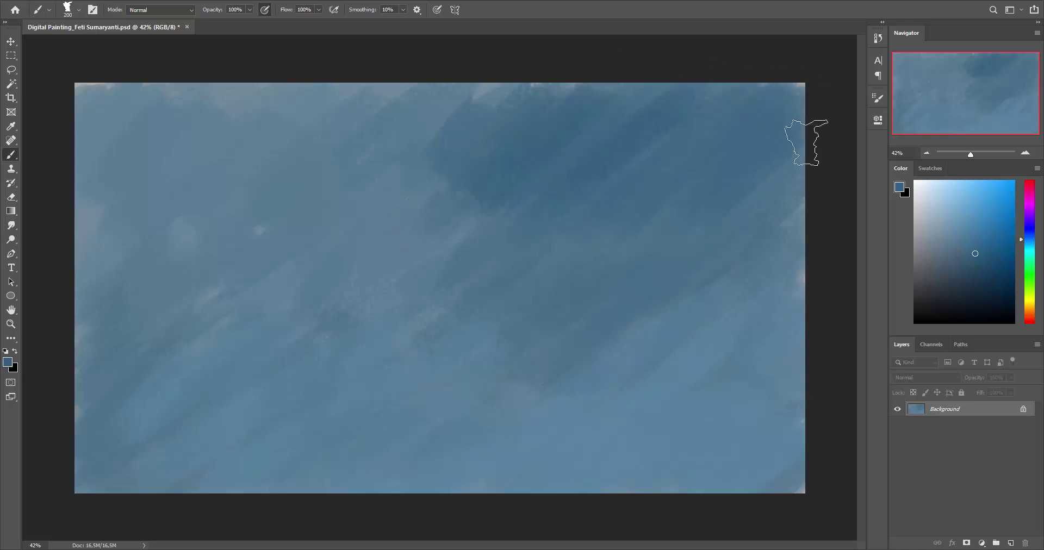
pyautogui.moveTo(385, 190); pyautogui.dragTo(489, 91)
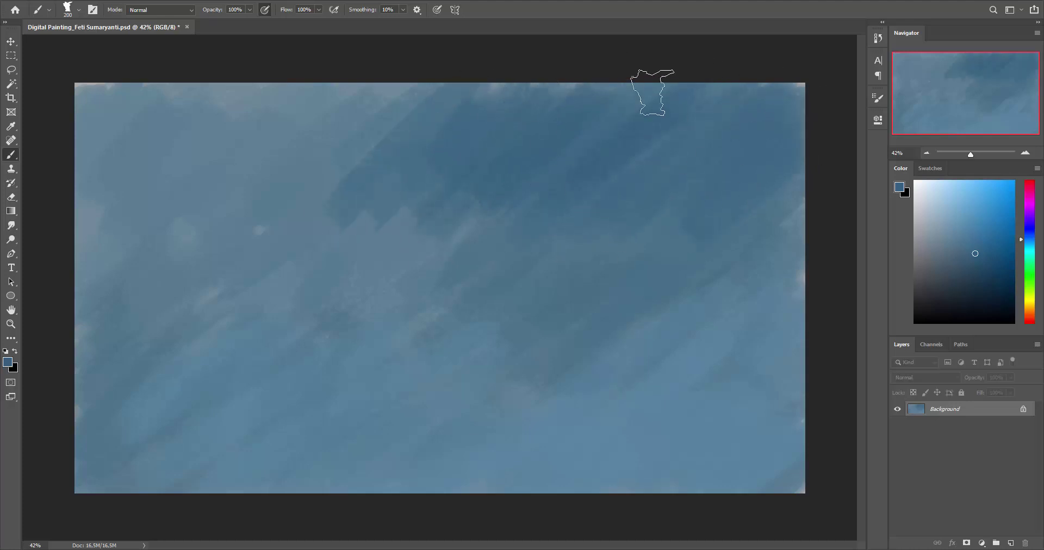
pyautogui.moveTo(383, 84); pyautogui.dragTo(312, 228)
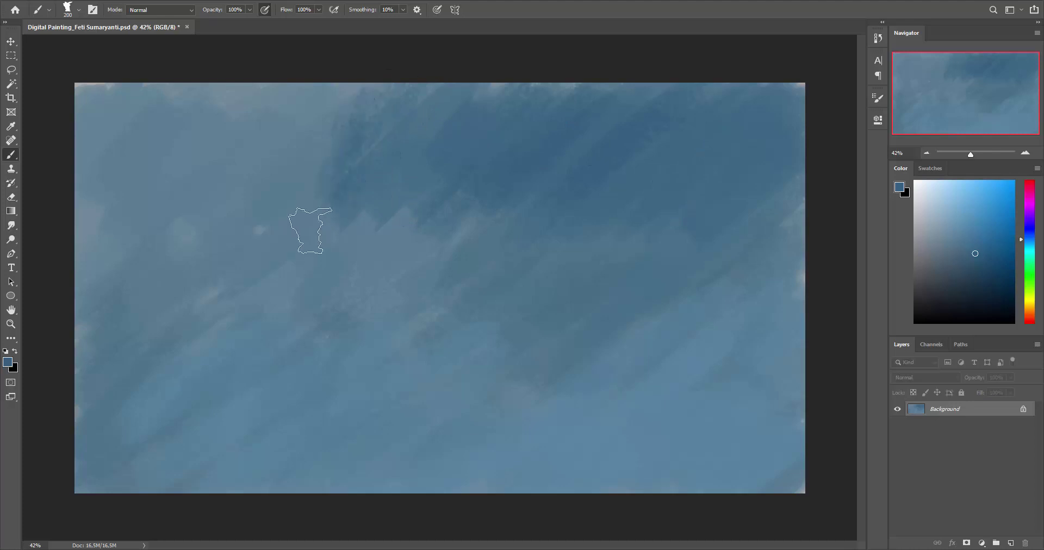
# Paint lighter blue streaks near the bottom, then settle on a light blue for clouds
pyautogui.keyDown('alt'); pyautogui.click(320, 243); pyautogui.keyUp('alt')
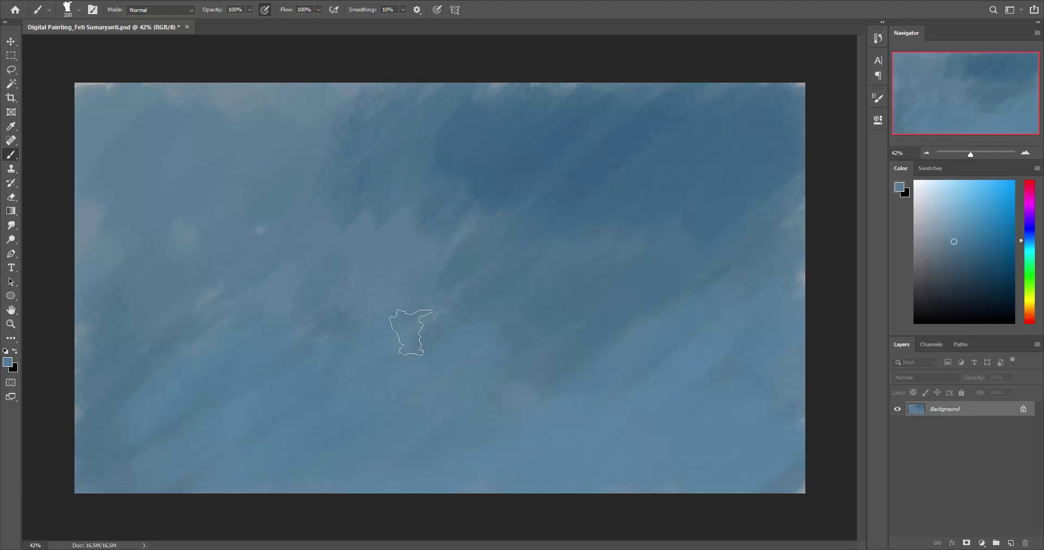
pyautogui.keyDown('alt'); pyautogui.click(461, 256); pyautogui.keyUp('alt')
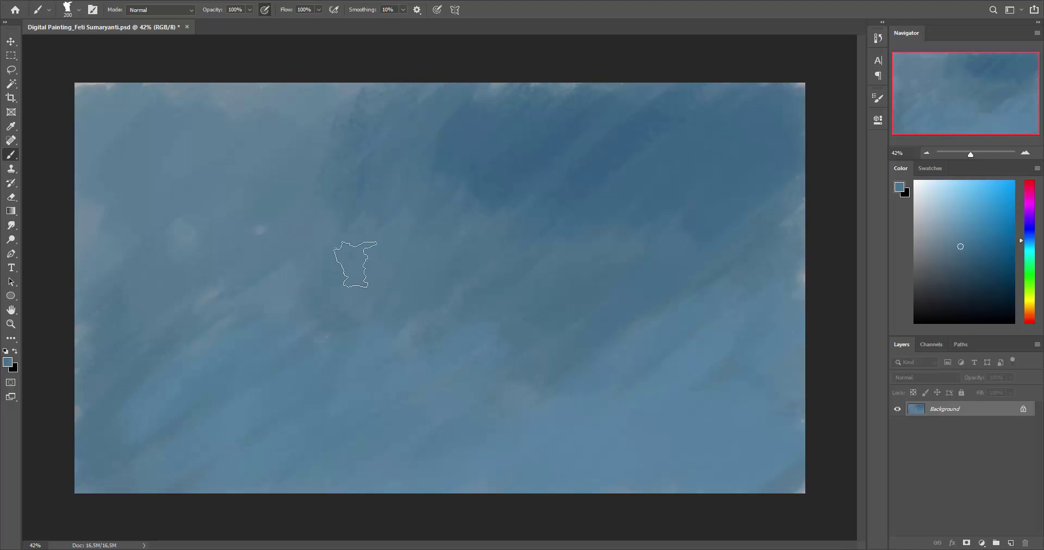
pyautogui.click(966, 215)
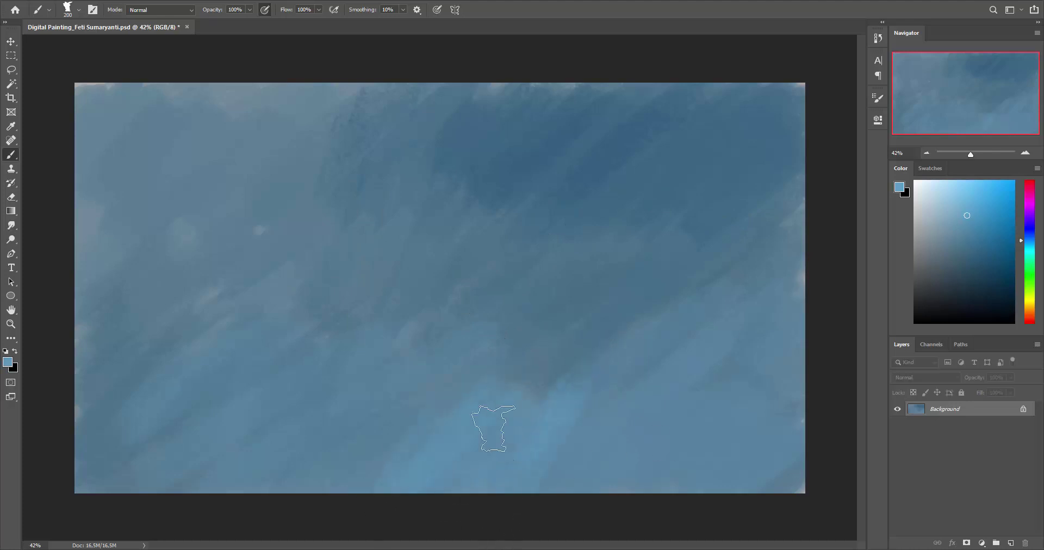
pyautogui.click(571, 462)
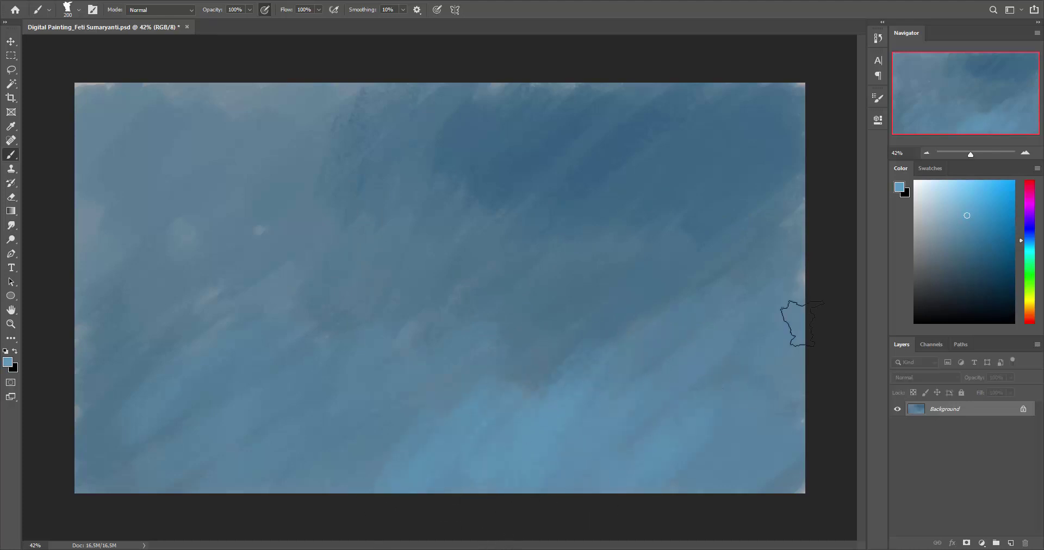
pyautogui.moveTo(543, 397); pyautogui.dragTo(397, 484)
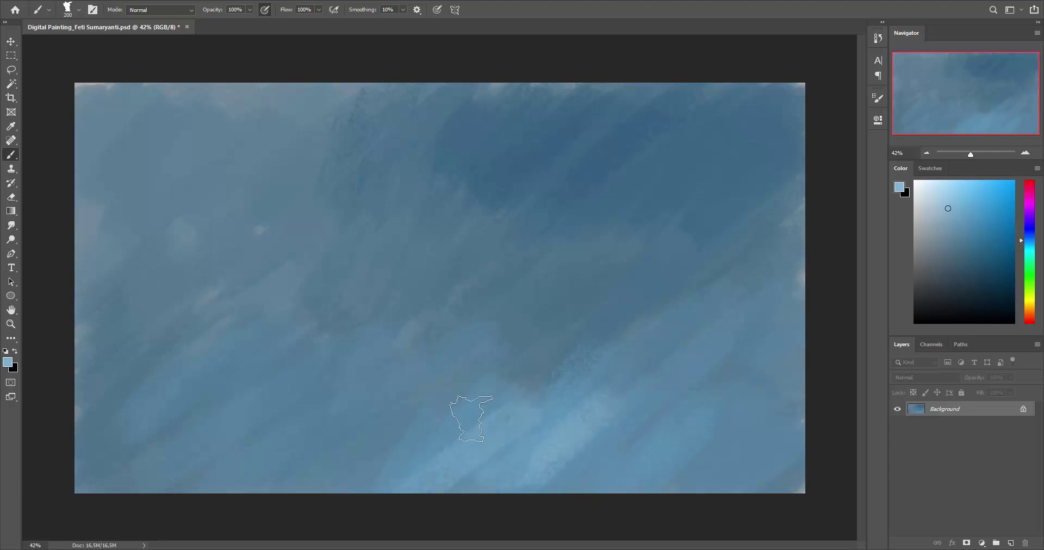
pyautogui.keyDown('alt'); pyautogui.click(584, 419); pyautogui.keyUp('alt')
pyautogui.keyDown('alt'); pyautogui.click(585, 420); pyautogui.keyUp('alt')
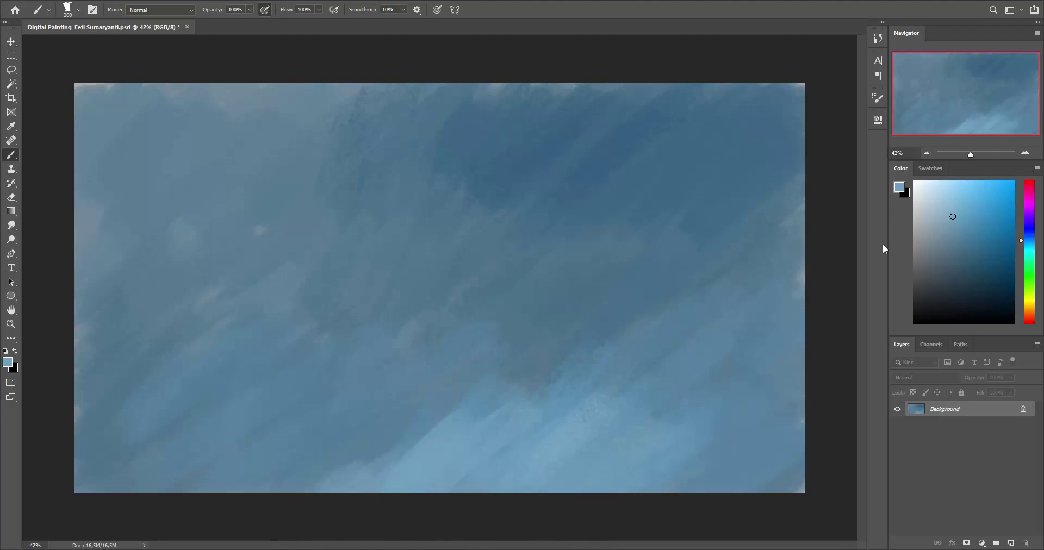
pyautogui.click(945, 202)
# Paint light-blue cloud shapes along the bottom with a wisp rising to the right
pyautogui.moveTo(372, 471)
pyautogui.mouseDown()
pyautogui.moveTo(383, 452)
pyautogui.moveTo(291, 403)
pyautogui.moveTo(287, 389)
pyautogui.moveTo(221, 403)
pyautogui.moveTo(171, 392)
pyautogui.moveTo(187, 419)
pyautogui.moveTo(116, 438)
pyautogui.moveTo(289, 427)
pyautogui.moveTo(183, 444)
pyautogui.moveTo(261, 462)
pyautogui.moveTo(177, 463)
pyautogui.moveTo(344, 478)
pyautogui.moveTo(361, 466)
pyautogui.moveTo(401, 479)
pyautogui.moveTo(140, 473)
pyautogui.moveTo(297, 460)
pyautogui.moveTo(282, 454)
pyautogui.mouseUp()
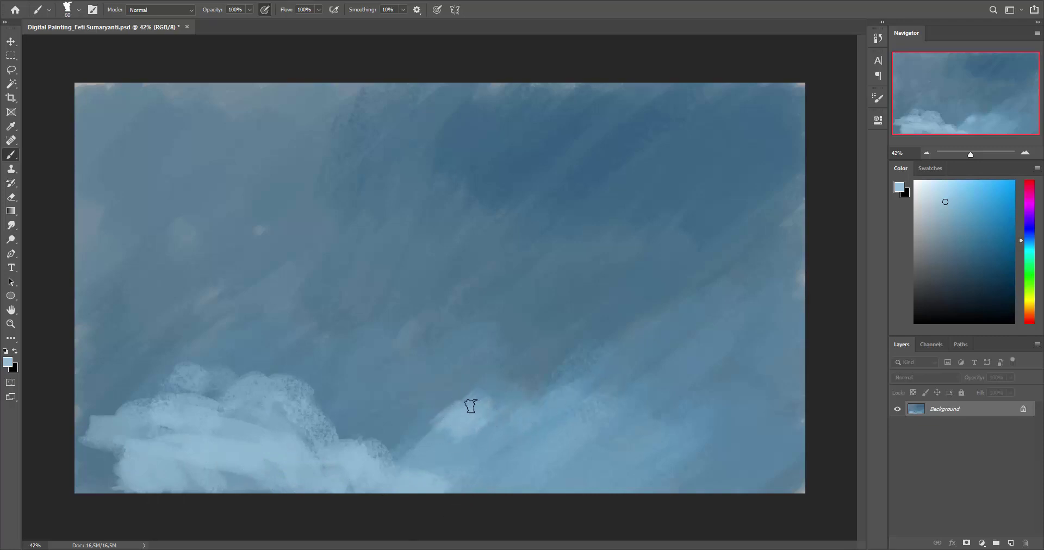
pyautogui.moveTo(461, 415); pyautogui.dragTo(450, 427)
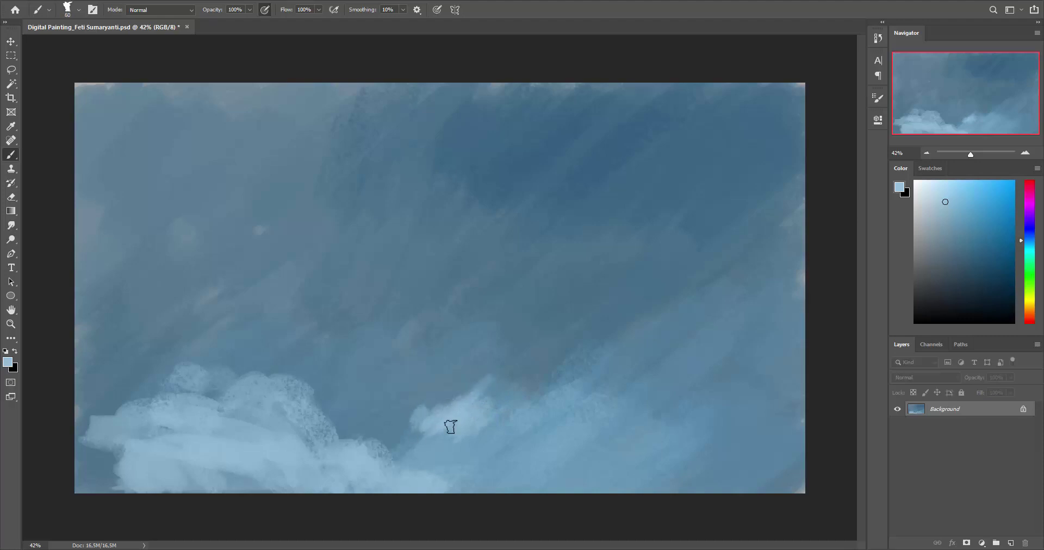
pyautogui.moveTo(512, 421)
pyautogui.mouseDown()
pyautogui.moveTo(625, 349)
pyautogui.moveTo(646, 356)
pyautogui.mouseUp()
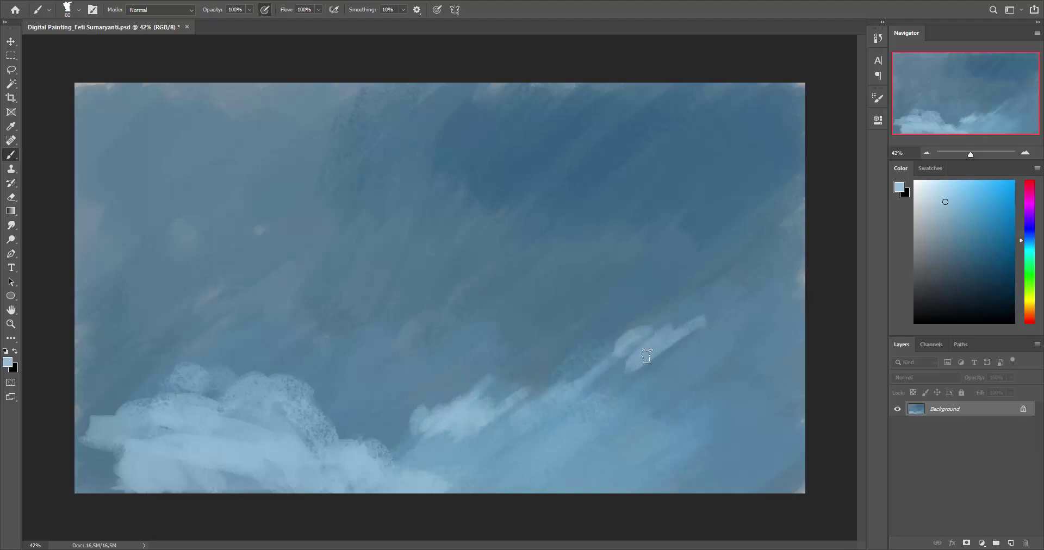
pyautogui.moveTo(680, 246)
pyautogui.mouseDown()
pyautogui.moveTo(625, 326)
pyautogui.moveTo(575, 356)
pyautogui.mouseUp()
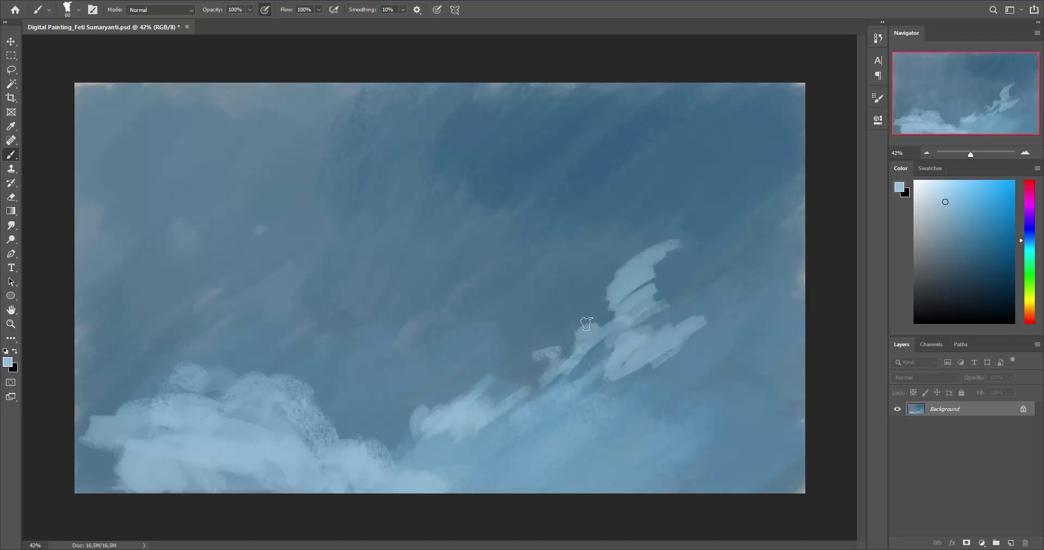
# Enlarge the brush to 100 and widen the right cloud up toward its top
pyautogui.press(']')
pyautogui.moveTo(600, 319)
pyautogui.mouseDown()
pyautogui.moveTo(583, 315)
pyautogui.moveTo(622, 263)
pyautogui.moveTo(674, 226)
pyautogui.moveTo(666, 275)
pyautogui.moveTo(708, 271)
pyautogui.moveTo(668, 330)
pyautogui.moveTo(641, 321)
pyautogui.moveTo(692, 352)
pyautogui.moveTo(615, 375)
pyautogui.moveTo(626, 322)
pyautogui.moveTo(638, 369)
pyautogui.moveTo(668, 331)
pyautogui.mouseUp()
pyautogui.moveTo(647, 274)
pyautogui.mouseDown()
pyautogui.moveTo(683, 233)
pyautogui.moveTo(659, 285)
pyautogui.moveTo(666, 313)
pyautogui.moveTo(669, 255)
pyautogui.moveTo(725, 220)
pyautogui.mouseUp()
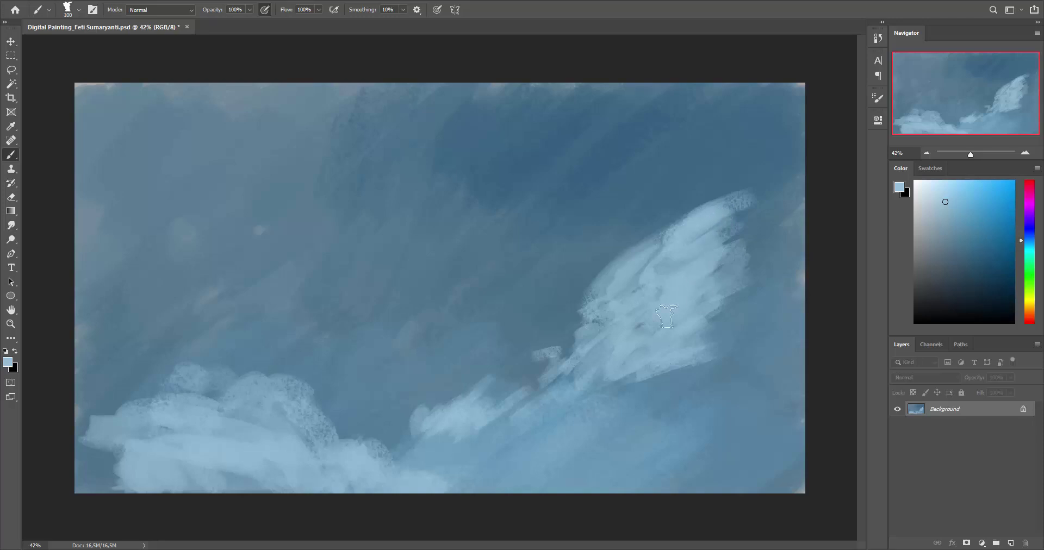
# Add a small cloud near the right edge and brighten the lower-middle and lower-right bands
pyautogui.moveTo(763, 386)
pyautogui.mouseDown()
pyautogui.moveTo(783, 362)
pyautogui.moveTo(751, 397)
pyautogui.moveTo(805, 336)
pyautogui.moveTo(737, 397)
pyautogui.moveTo(751, 366)
pyautogui.moveTo(721, 408)
pyautogui.moveTo(676, 433)
pyautogui.moveTo(769, 403)
pyautogui.moveTo(640, 442)
pyautogui.moveTo(582, 443)
pyautogui.moveTo(606, 450)
pyautogui.moveTo(554, 453)
pyautogui.moveTo(552, 403)
pyautogui.moveTo(594, 408)
pyautogui.moveTo(477, 430)
pyautogui.mouseUp()
pyautogui.moveTo(398, 447)
pyautogui.mouseDown()
pyautogui.moveTo(385, 401)
pyautogui.moveTo(479, 428)
pyautogui.mouseUp()
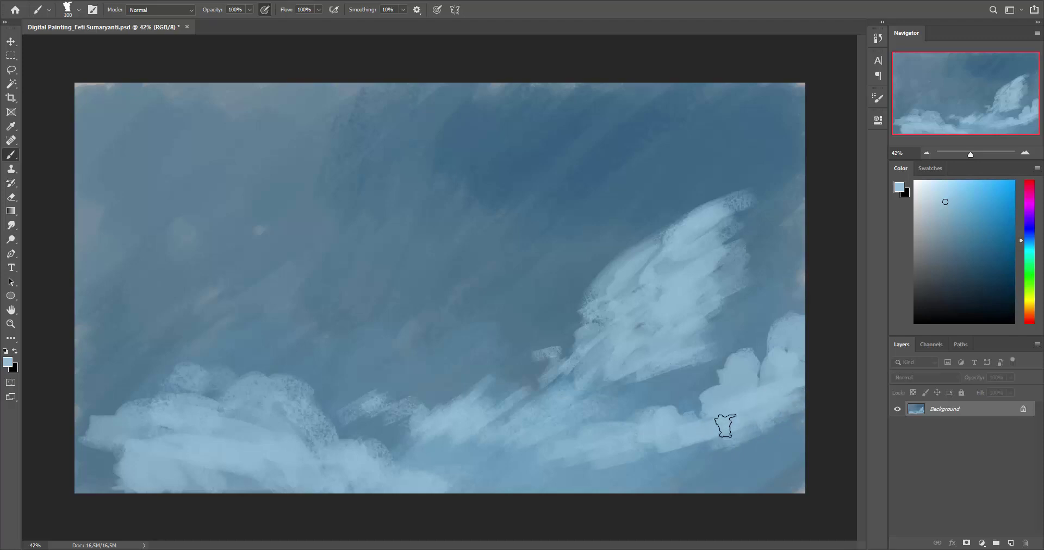
pyautogui.moveTo(725, 426); pyautogui.dragTo(783, 418)
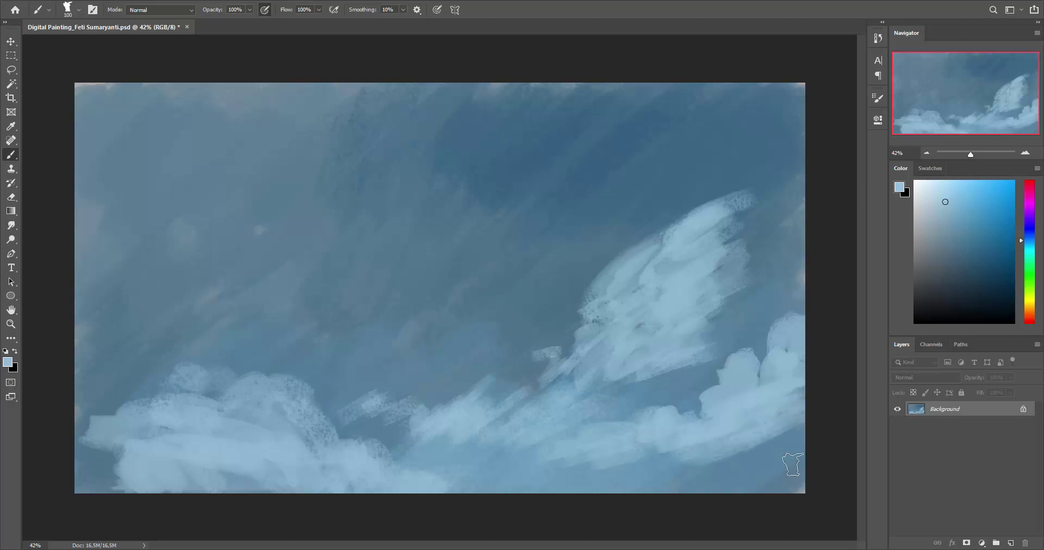
pyautogui.moveTo(792, 465)
pyautogui.mouseDown()
pyautogui.moveTo(824, 466)
pyautogui.moveTo(743, 483)
pyautogui.moveTo(795, 477)
pyautogui.mouseUp()
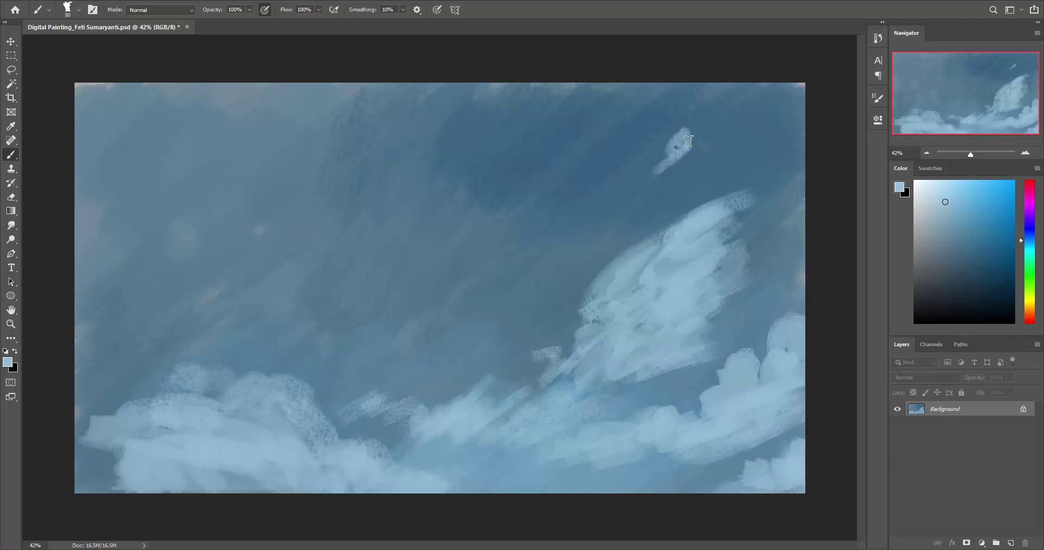
# Paint light-blue cloud patches in the upper right, mid-sky and on the left
pyautogui.moveTo(688, 141)
pyautogui.mouseDown()
pyautogui.moveTo(720, 129)
pyautogui.moveTo(656, 185)
pyautogui.mouseUp()
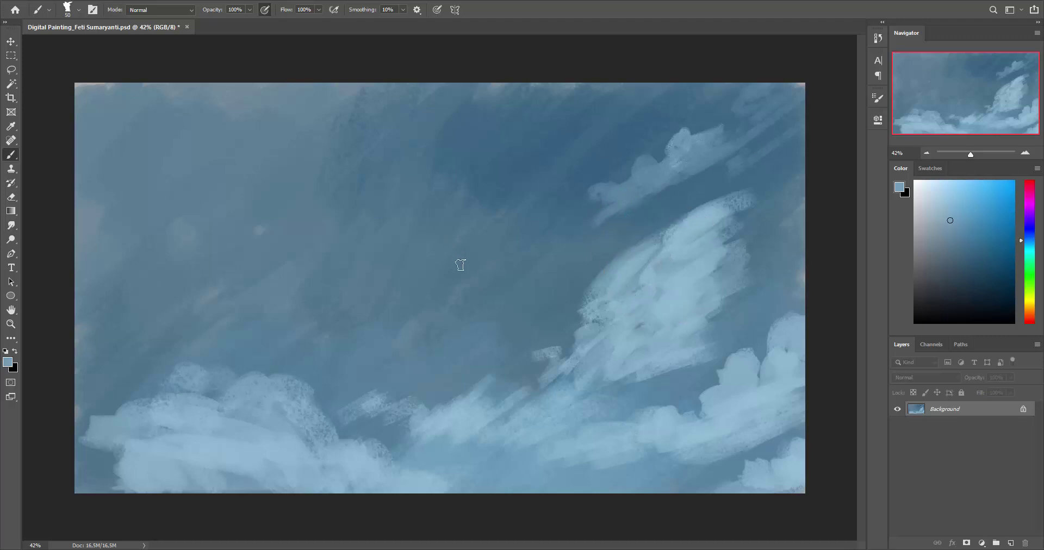
pyautogui.moveTo(491, 214); pyautogui.dragTo(477, 267)
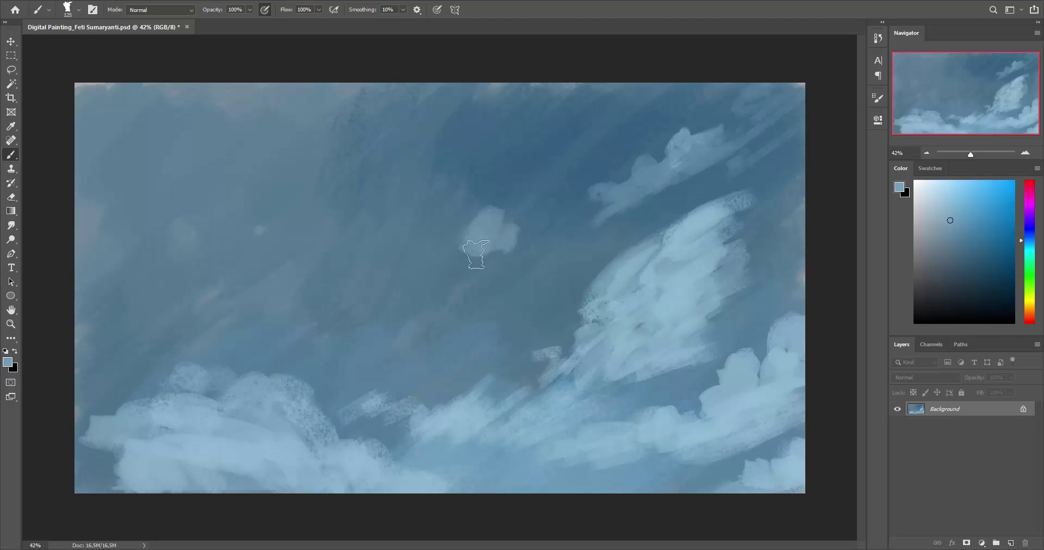
pyautogui.moveTo(472, 217)
pyautogui.mouseDown()
pyautogui.moveTo(476, 190)
pyautogui.moveTo(535, 159)
pyautogui.moveTo(585, 158)
pyautogui.moveTo(587, 168)
pyautogui.moveTo(532, 187)
pyautogui.moveTo(553, 196)
pyautogui.moveTo(536, 221)
pyautogui.moveTo(501, 245)
pyautogui.moveTo(450, 256)
pyautogui.moveTo(473, 270)
pyautogui.mouseUp()
pyautogui.moveTo(393, 304)
pyautogui.mouseDown()
pyautogui.moveTo(420, 299)
pyautogui.moveTo(392, 309)
pyautogui.moveTo(406, 278)
pyautogui.moveTo(385, 304)
pyautogui.moveTo(419, 291)
pyautogui.moveTo(291, 320)
pyautogui.mouseUp()
pyautogui.moveTo(351, 292)
pyautogui.mouseDown()
pyautogui.moveTo(431, 299)
pyautogui.moveTo(451, 312)
pyautogui.moveTo(326, 326)
pyautogui.moveTo(333, 311)
pyautogui.mouseUp()
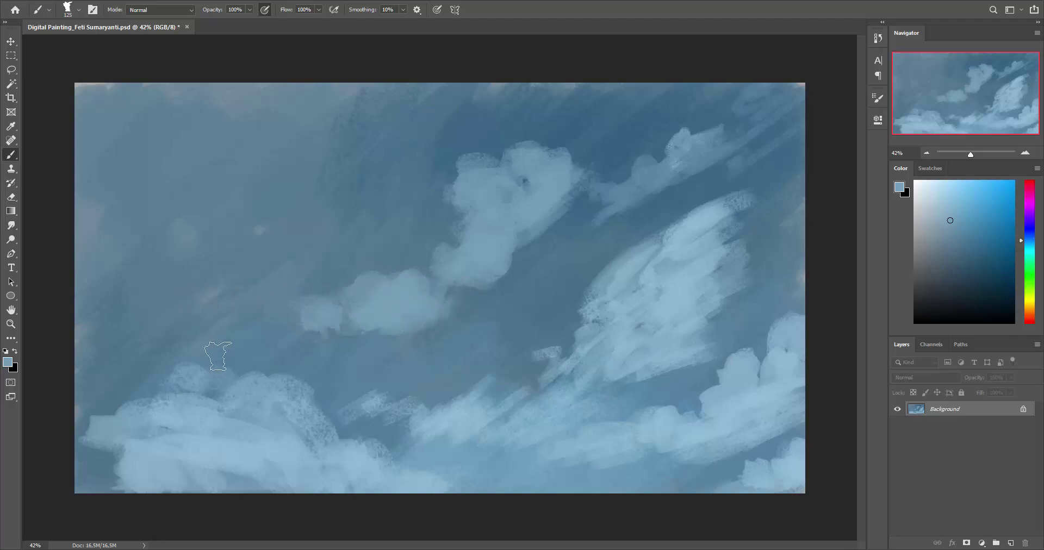
pyautogui.moveTo(217, 356)
pyautogui.mouseDown()
pyautogui.moveTo(116, 345)
pyautogui.moveTo(174, 350)
pyautogui.moveTo(161, 336)
pyautogui.moveTo(201, 283)
pyautogui.moveTo(240, 312)
pyautogui.moveTo(255, 359)
pyautogui.moveTo(148, 360)
pyautogui.moveTo(218, 304)
pyautogui.moveTo(187, 280)
pyautogui.moveTo(109, 268)
pyautogui.moveTo(112, 293)
pyautogui.moveTo(100, 270)
pyautogui.moveTo(175, 256)
pyautogui.moveTo(228, 284)
pyautogui.moveTo(285, 354)
pyautogui.moveTo(210, 377)
pyautogui.moveTo(158, 373)
pyautogui.moveTo(158, 391)
pyautogui.moveTo(152, 343)
pyautogui.moveTo(190, 333)
pyautogui.moveTo(140, 295)
pyautogui.mouseUp()
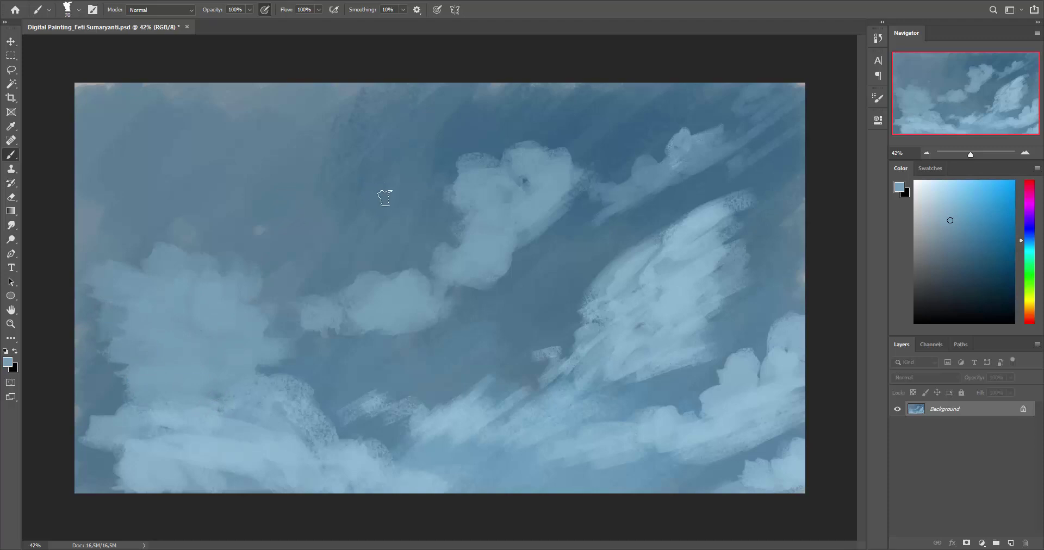
# Build up the upper-middle cloud and brighten the top of the large right cloud
pyautogui.moveTo(385, 198)
pyautogui.mouseDown()
pyautogui.moveTo(427, 163)
pyautogui.moveTo(418, 131)
pyautogui.moveTo(380, 205)
pyautogui.moveTo(379, 196)
pyautogui.moveTo(396, 206)
pyautogui.moveTo(346, 208)
pyautogui.mouseUp()
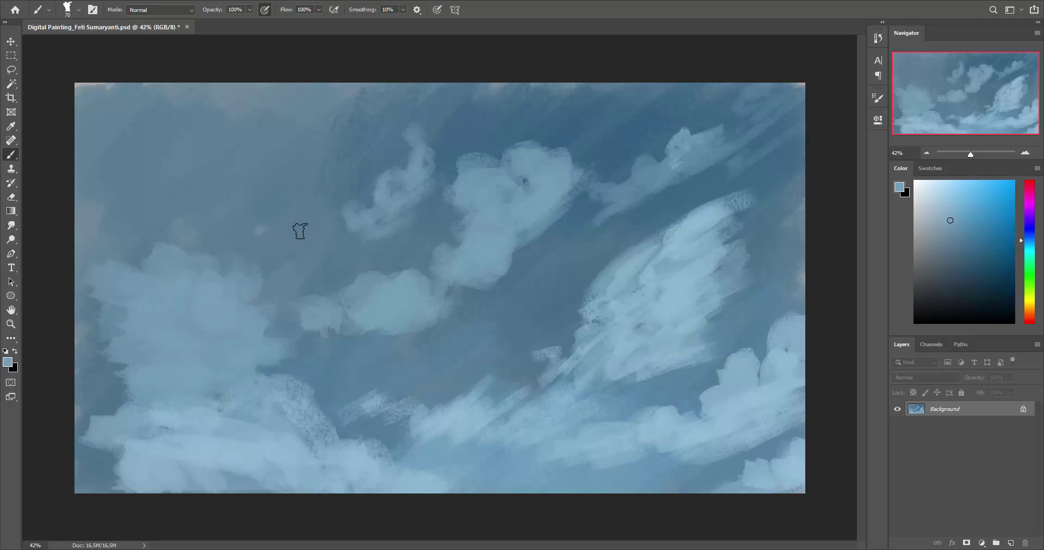
pyautogui.moveTo(300, 231)
pyautogui.mouseDown()
pyautogui.moveTo(294, 239)
pyautogui.moveTo(310, 251)
pyautogui.moveTo(282, 209)
pyautogui.moveTo(301, 249)
pyautogui.moveTo(286, 234)
pyautogui.moveTo(303, 210)
pyautogui.moveTo(207, 233)
pyautogui.moveTo(342, 240)
pyautogui.moveTo(325, 264)
pyautogui.mouseUp()
pyautogui.moveTo(363, 190)
pyautogui.mouseDown()
pyautogui.moveTo(361, 170)
pyautogui.moveTo(378, 163)
pyautogui.moveTo(410, 104)
pyautogui.moveTo(410, 144)
pyautogui.mouseUp()
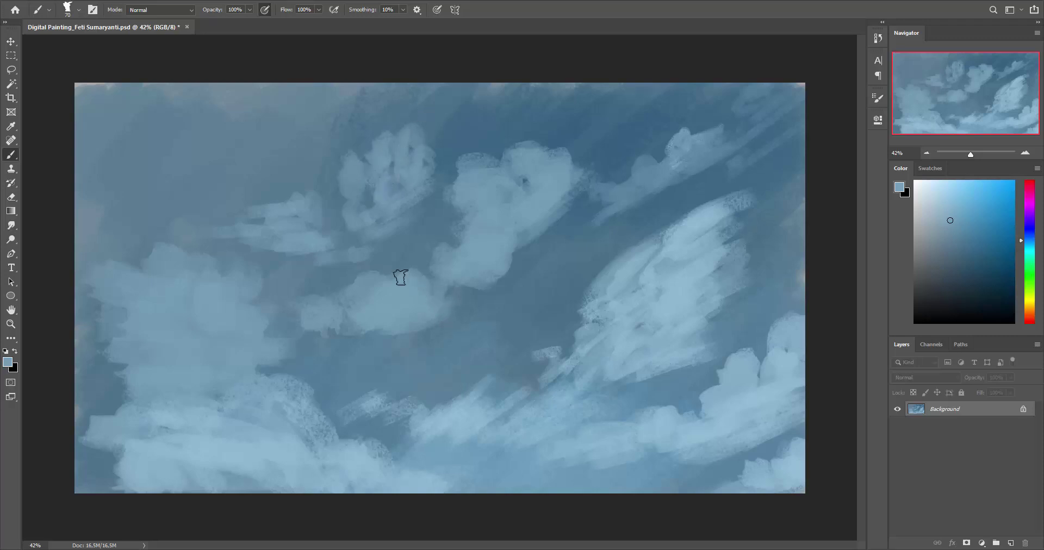
pyautogui.keyDown('alt'); pyautogui.click(618, 284); pyautogui.keyUp('alt')
pyautogui.moveTo(679, 242)
pyautogui.mouseDown()
pyautogui.moveTo(694, 210)
pyautogui.moveTo(672, 190)
pyautogui.moveTo(676, 242)
pyautogui.moveTo(732, 231)
pyautogui.moveTo(735, 253)
pyautogui.mouseUp()
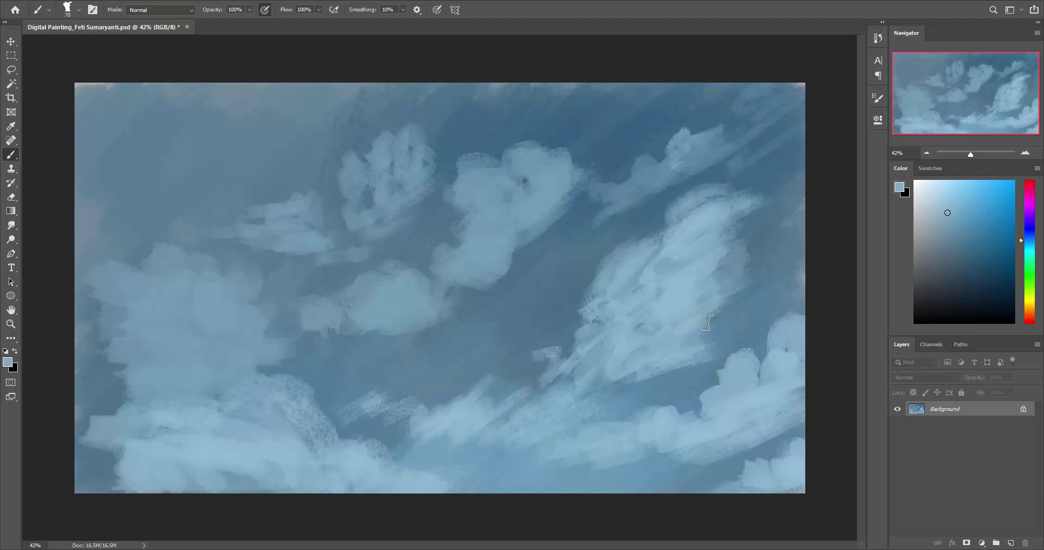
pyautogui.moveTo(705, 321); pyautogui.dragTo(694, 321)
pyautogui.moveTo(554, 322)
pyautogui.mouseDown()
pyautogui.moveTo(574, 312)
pyautogui.moveTo(552, 342)
pyautogui.mouseUp()
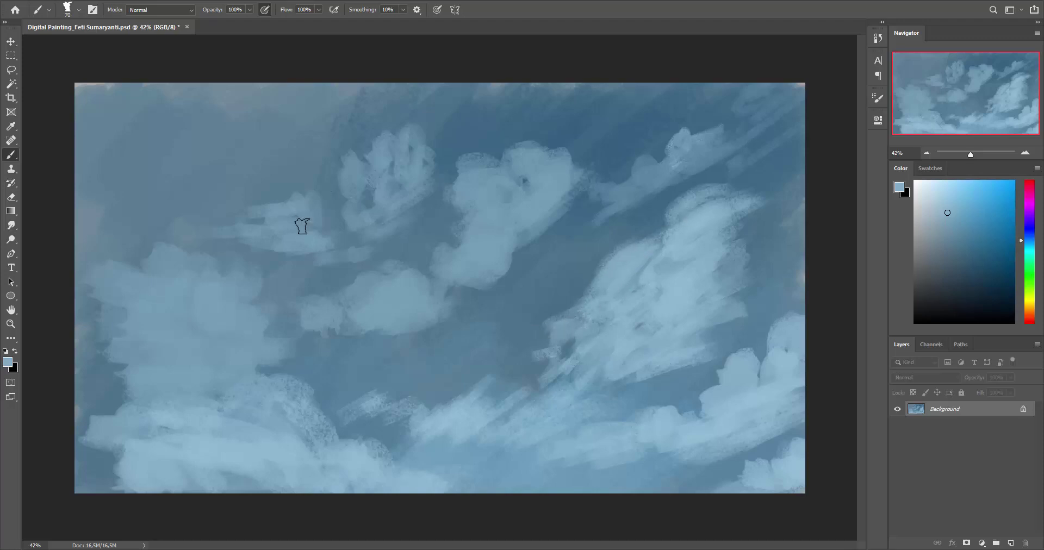
# Add three short light diagonal wind streaks near the top of the sky
pyautogui.moveTo(402, 114); pyautogui.dragTo(426, 96)
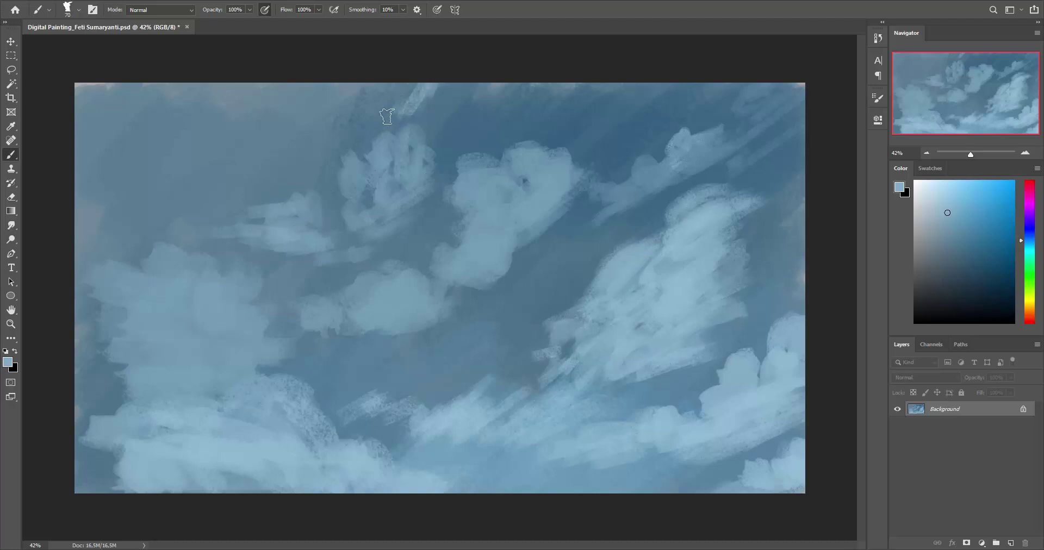
pyautogui.moveTo(381, 126); pyautogui.dragTo(402, 99)
pyautogui.moveTo(444, 109); pyautogui.dragTo(468, 89)
# Add another diagonal streak near the top and light dabs in the upper-left sky
pyautogui.moveTo(485, 120); pyautogui.dragTo(510, 90)
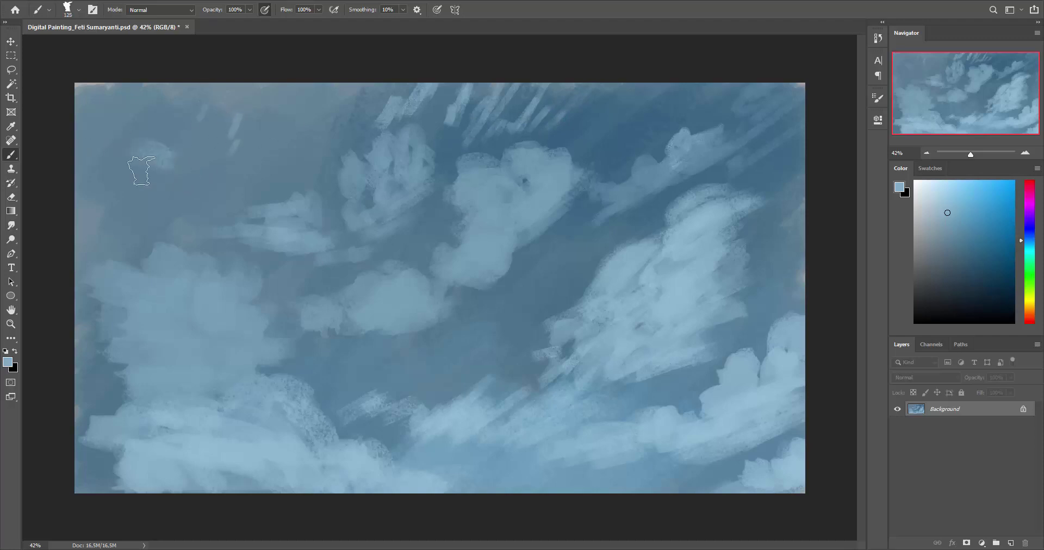
pyautogui.moveTo(142, 173); pyautogui.dragTo(159, 157)
pyautogui.keyDown('alt'); pyautogui.click(155, 170); pyautogui.keyUp('alt')
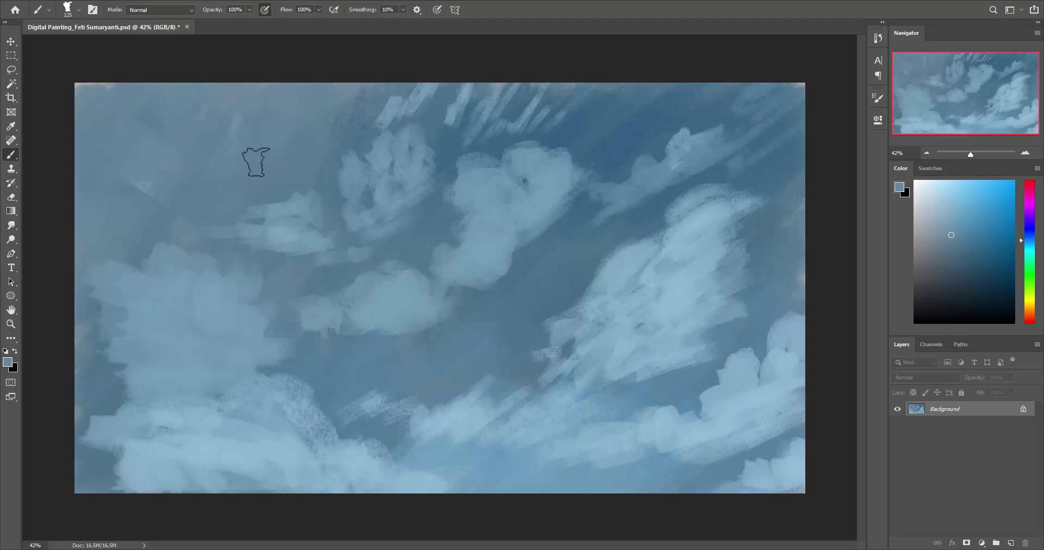
# Sample a lighter blue and paint it to the right of the big cloud
pyautogui.keyDown('alt'); pyautogui.click(302, 214); pyautogui.keyUp('alt')
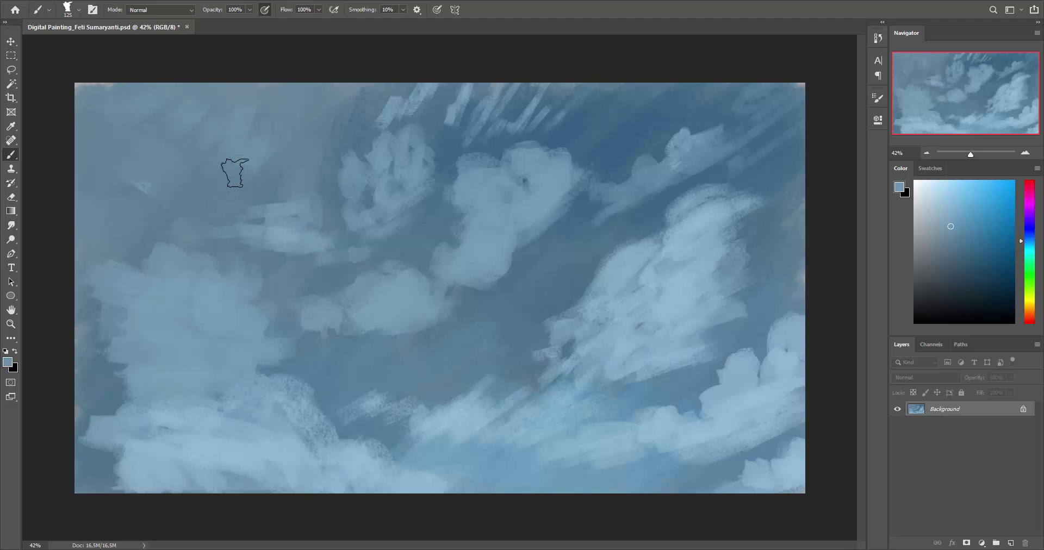
pyautogui.keyDown('alt'); pyautogui.click(233, 170); pyautogui.keyUp('alt')
pyautogui.keyDown('alt'); pyautogui.click(549, 276); pyautogui.keyUp('alt')
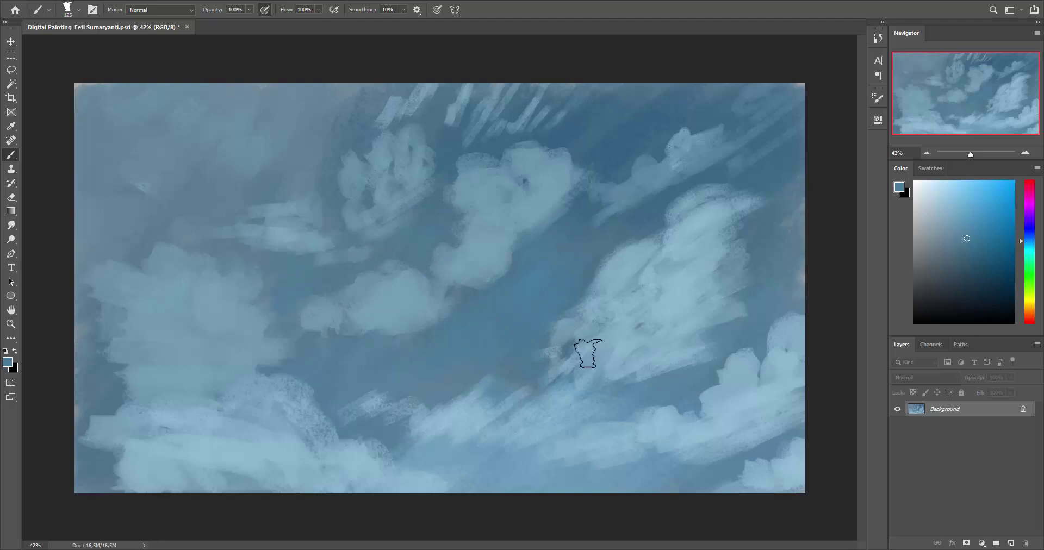
pyautogui.keyDown('alt'); pyautogui.click(620, 432); pyautogui.keyUp('alt')
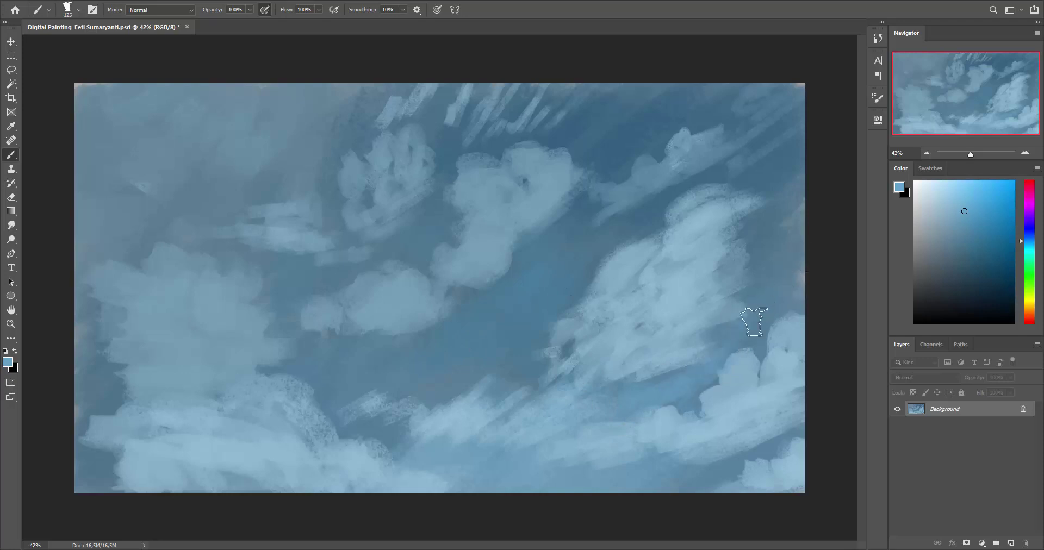
pyautogui.moveTo(756, 293)
pyautogui.mouseDown()
pyautogui.moveTo(799, 234)
pyautogui.moveTo(809, 285)
pyautogui.mouseUp()
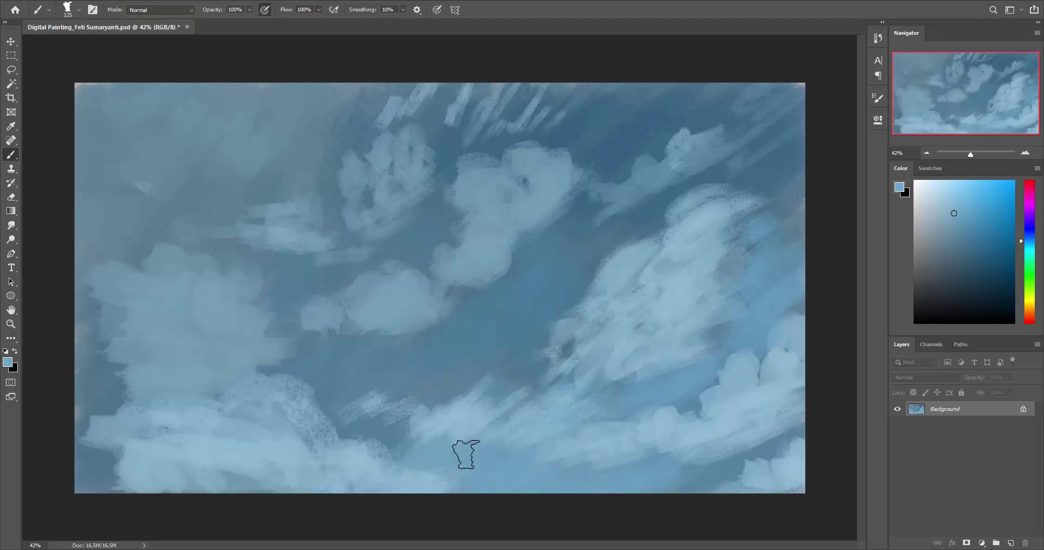
# Shade the lower and lower-left clouds with darker grey-blue strokes
pyautogui.keyDown('alt'); pyautogui.click(372, 402); pyautogui.keyUp('alt')
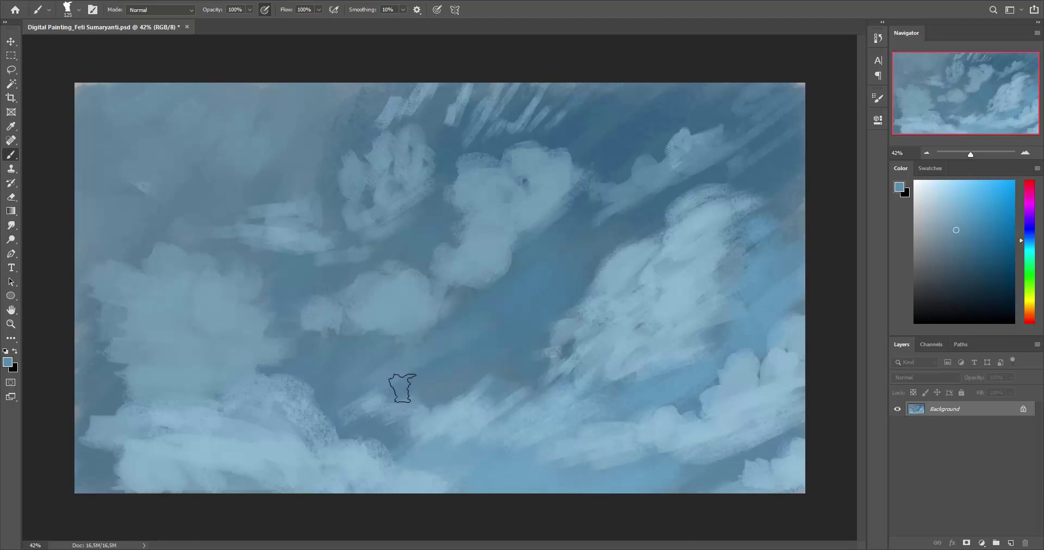
pyautogui.keyDown('alt'); pyautogui.click(370, 380); pyautogui.keyUp('alt')
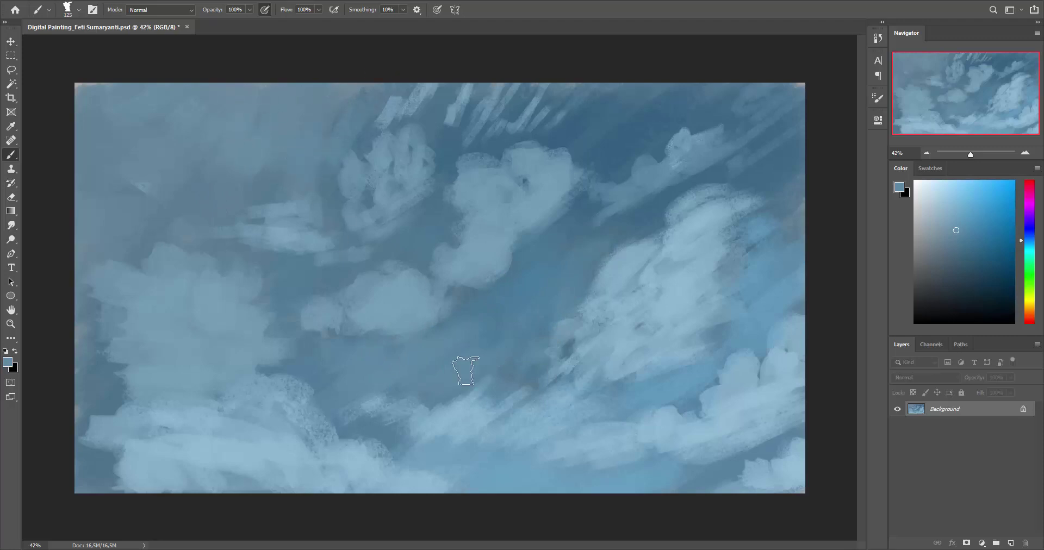
pyautogui.press('alt')
pyautogui.keyDown('alt'); pyautogui.click(273, 455); pyautogui.keyUp('alt')
pyautogui.keyDown('alt'); pyautogui.click(804, 288); pyautogui.keyUp('alt')
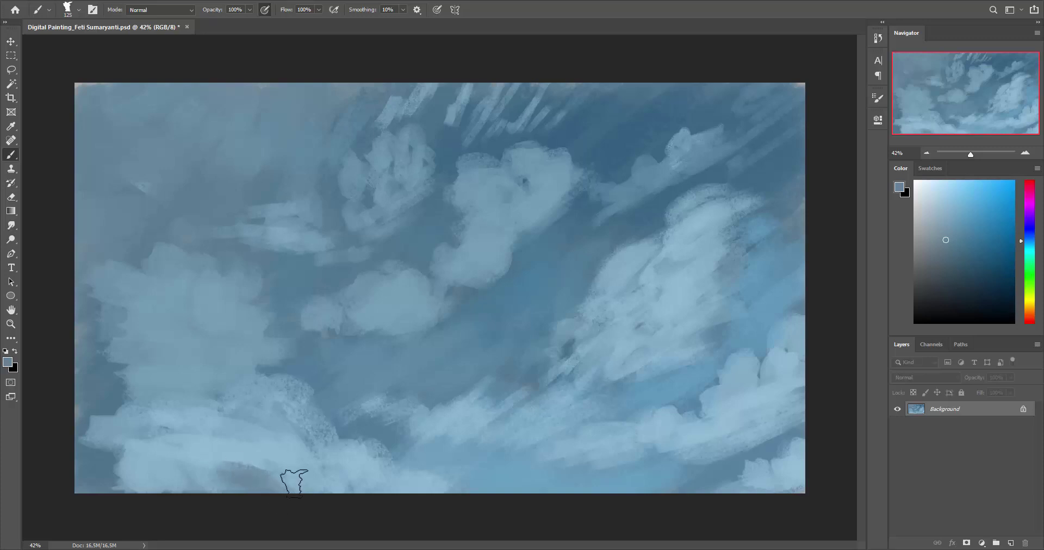
pyautogui.moveTo(294, 483)
pyautogui.mouseDown()
pyautogui.moveTo(291, 466)
pyautogui.moveTo(314, 438)
pyautogui.moveTo(299, 433)
pyautogui.moveTo(294, 474)
pyautogui.moveTo(298, 450)
pyautogui.moveTo(343, 494)
pyautogui.moveTo(392, 490)
pyautogui.mouseUp()
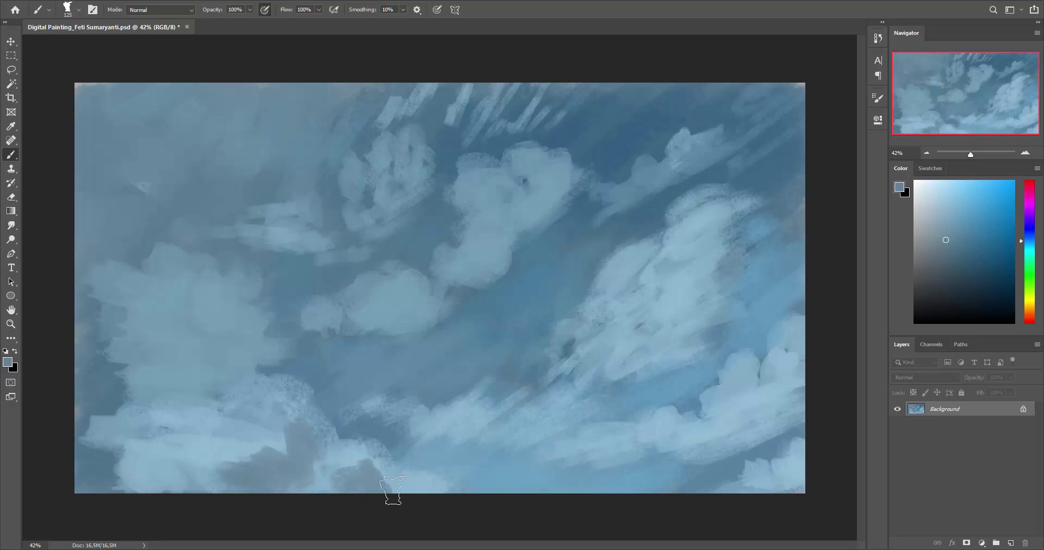
pyautogui.moveTo(191, 465)
pyautogui.mouseDown()
pyautogui.moveTo(159, 449)
pyautogui.moveTo(170, 459)
pyautogui.moveTo(128, 466)
pyautogui.moveTo(151, 432)
pyautogui.moveTo(177, 420)
pyautogui.mouseUp()
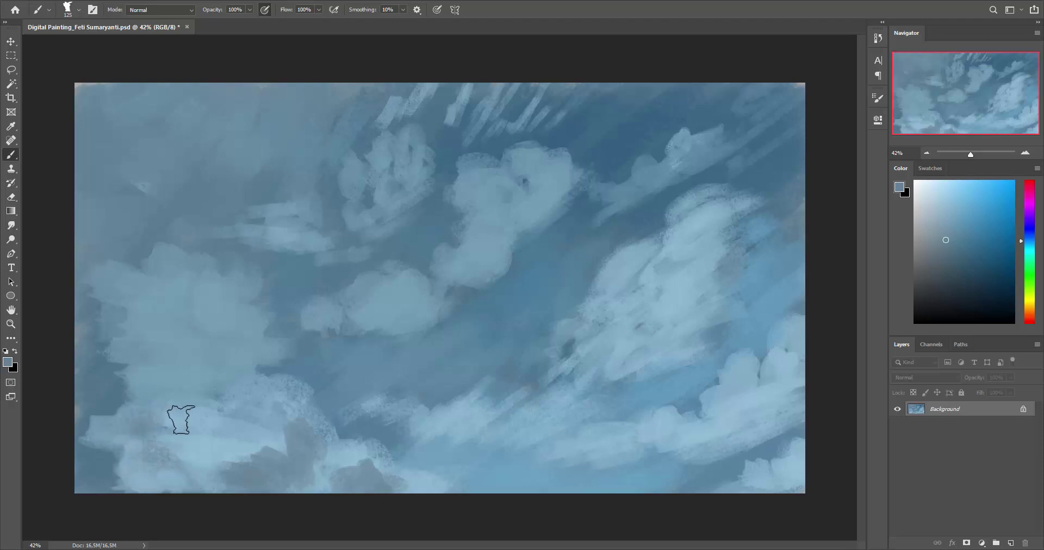
pyautogui.moveTo(221, 352)
pyautogui.mouseDown()
pyautogui.moveTo(224, 331)
pyautogui.moveTo(187, 302)
pyautogui.moveTo(170, 343)
pyautogui.moveTo(222, 291)
pyautogui.moveTo(198, 279)
pyautogui.moveTo(158, 299)
pyautogui.moveTo(178, 345)
pyautogui.moveTo(214, 349)
pyautogui.mouseUp()
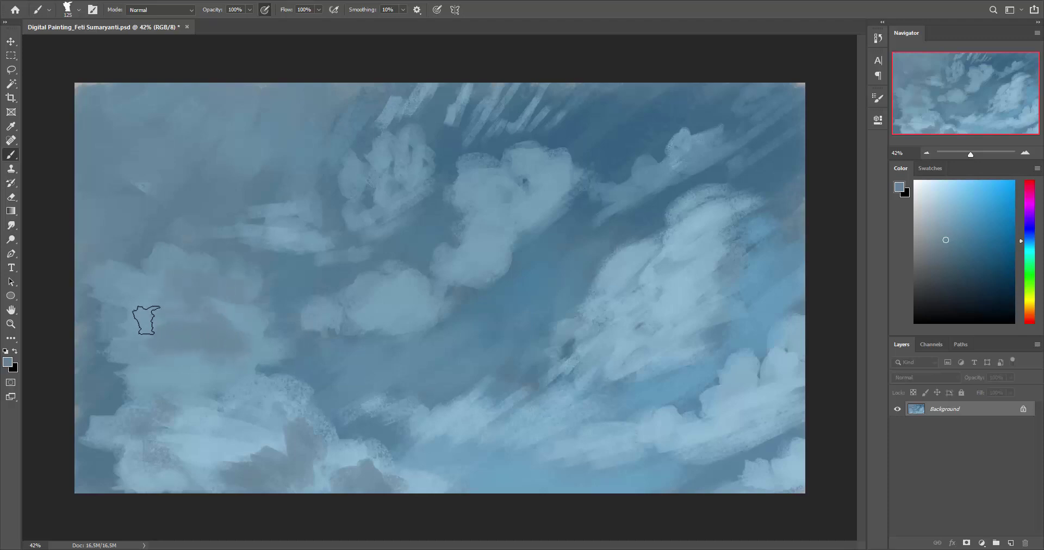
pyautogui.keyDown('alt'); pyautogui.click(111, 324); pyautogui.keyUp('alt')
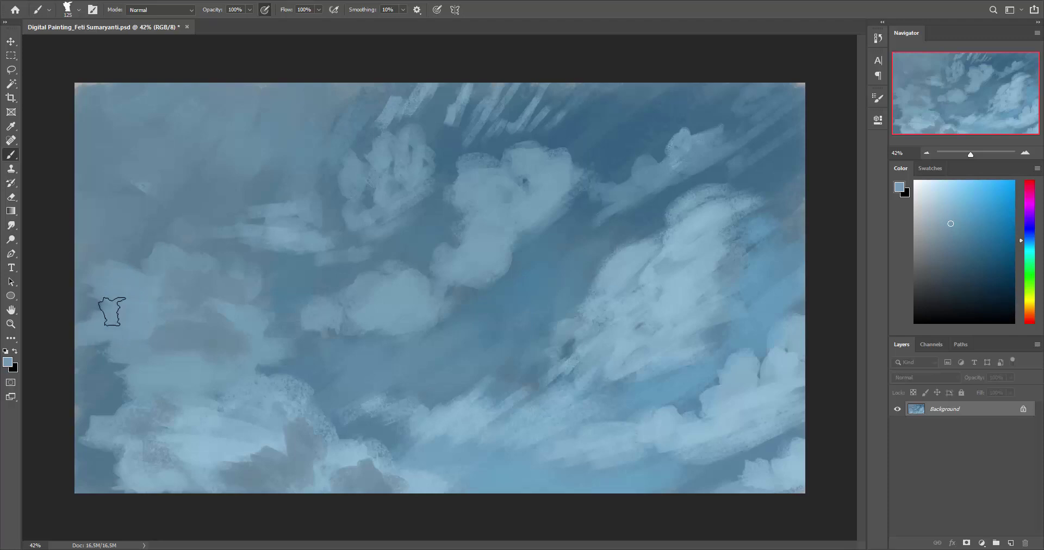
pyautogui.keyDown('alt'); pyautogui.click(216, 472); pyautogui.keyUp('alt')
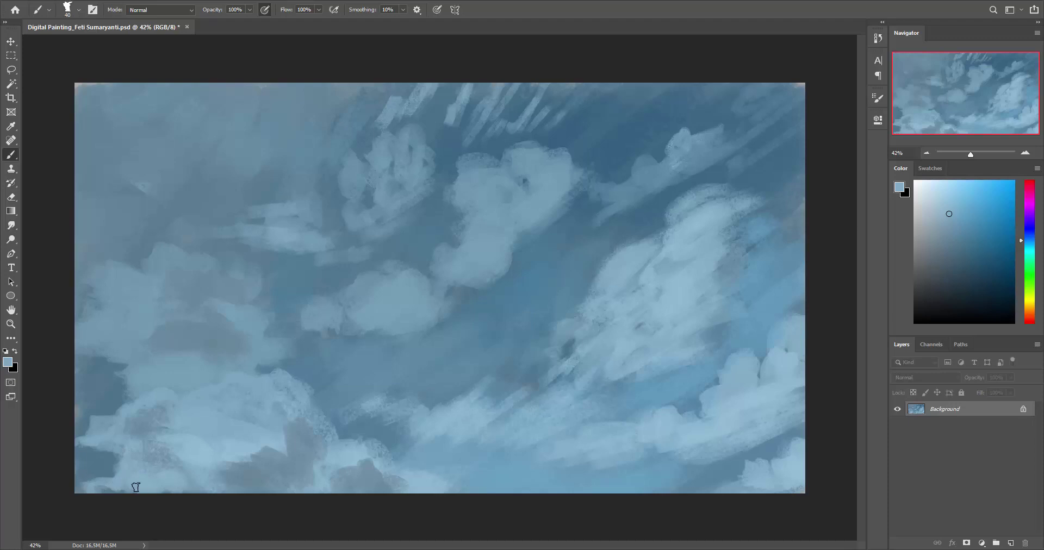
pyautogui.keyDown('alt'); pyautogui.click(355, 457); pyautogui.keyUp('alt')
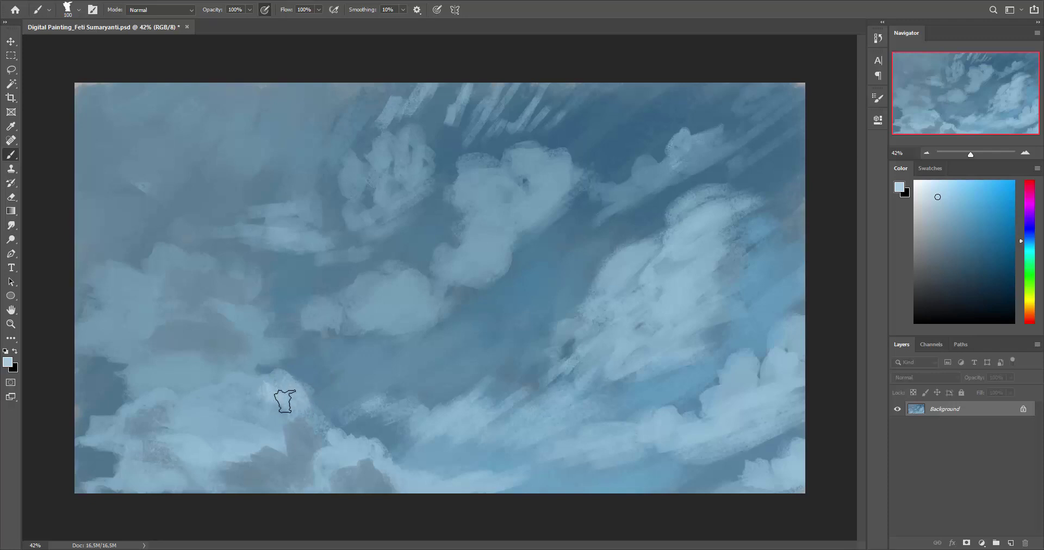
# Highlight the lower-left cloud tops in light blue, with a darker shadow stroke below
pyautogui.moveTo(284, 398)
pyautogui.mouseDown()
pyautogui.moveTo(243, 398)
pyautogui.moveTo(238, 422)
pyautogui.moveTo(238, 413)
pyautogui.moveTo(210, 414)
pyautogui.mouseUp()
pyautogui.keyDown('alt'); pyautogui.click(287, 387); pyautogui.keyUp('alt')
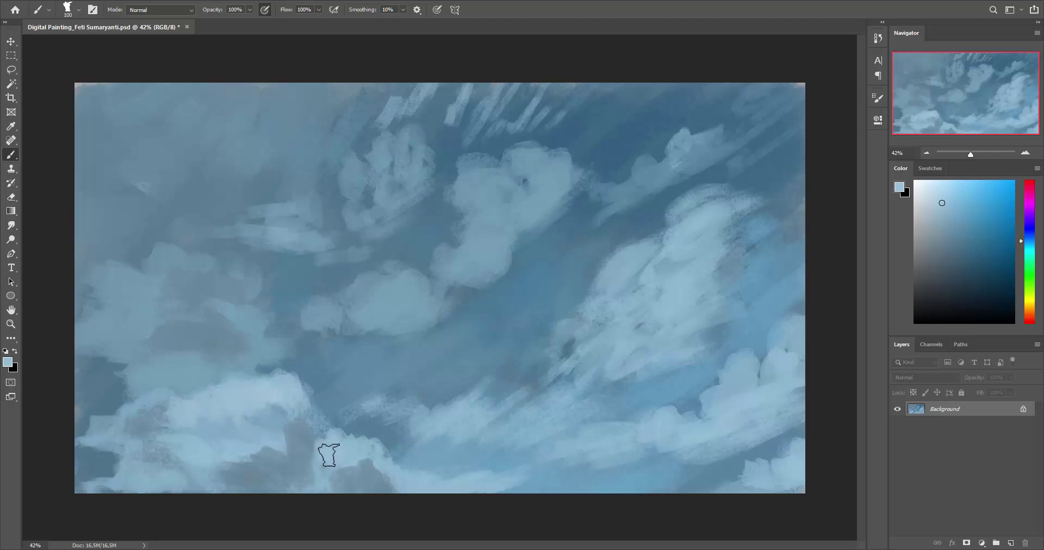
pyautogui.keyDown('alt'); pyautogui.click(287, 450); pyautogui.keyUp('alt')
pyautogui.moveTo(287, 451); pyautogui.dragTo(254, 465)
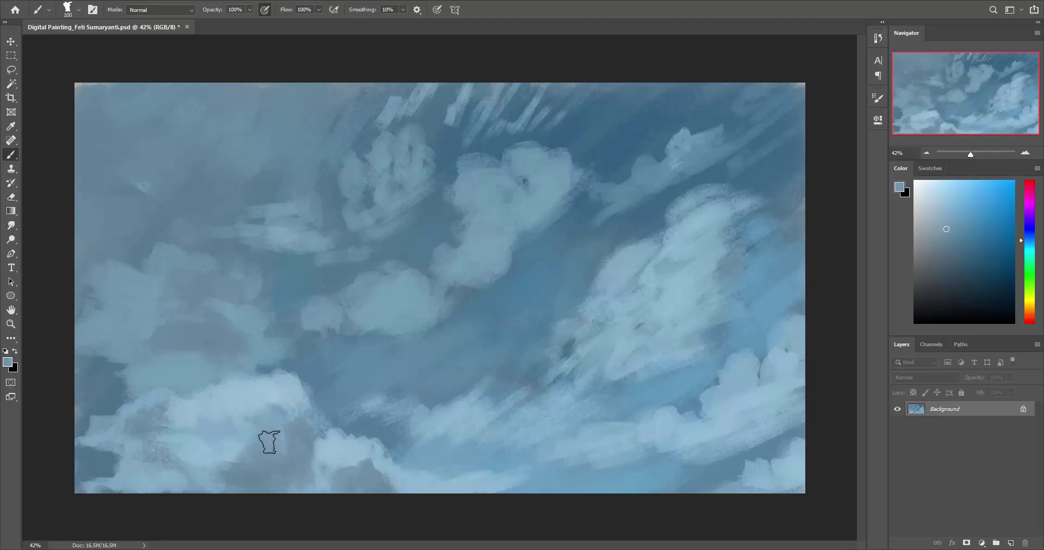
pyautogui.keyDown('alt'); pyautogui.click(263, 415); pyautogui.keyUp('alt')
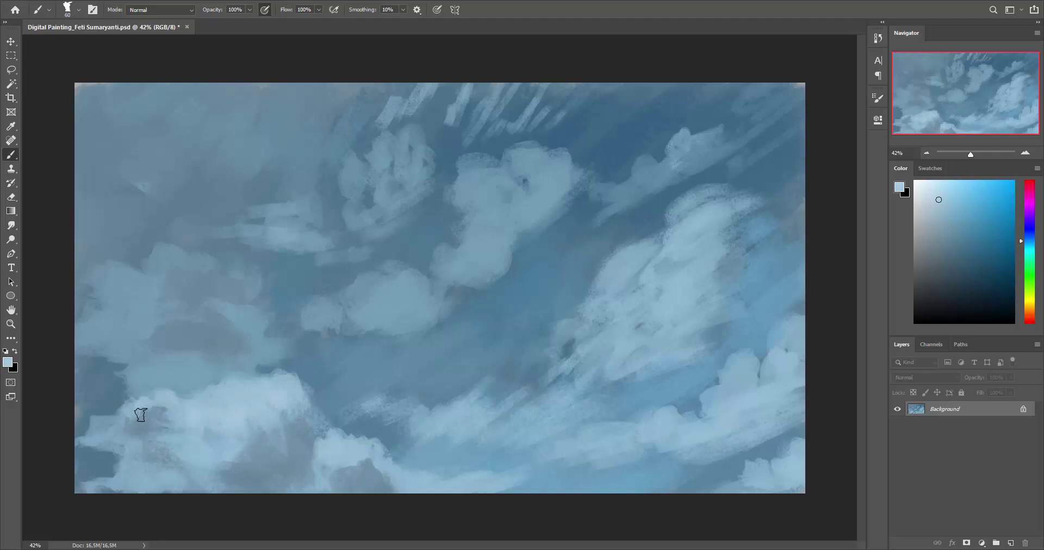
pyautogui.moveTo(126, 422); pyautogui.dragTo(108, 432)
pyautogui.moveTo(207, 270); pyautogui.dragTo(178, 264)
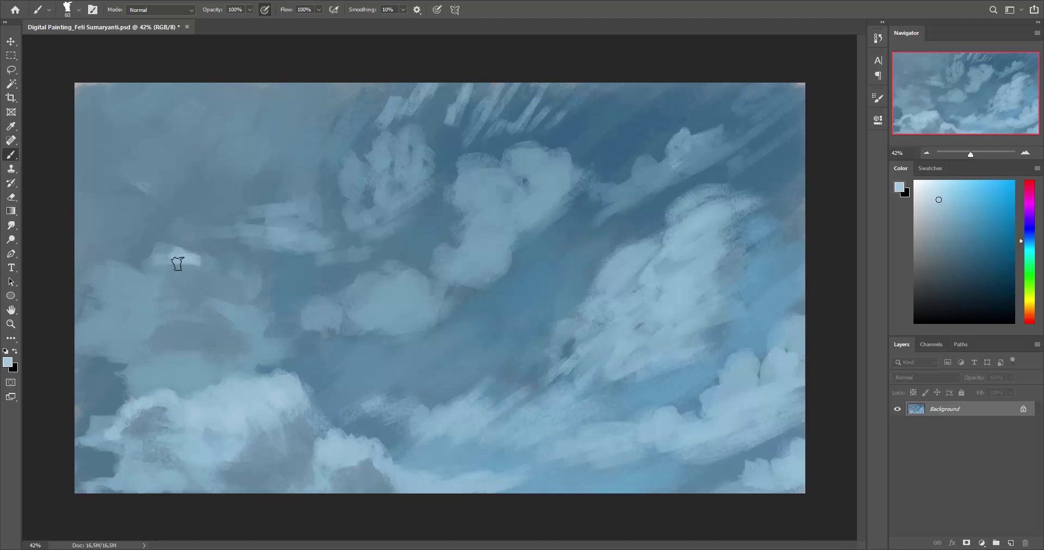
# Sample a light cloud blue, add new light patches on the left, and shrink the brush to 60
pyautogui.press('alt')
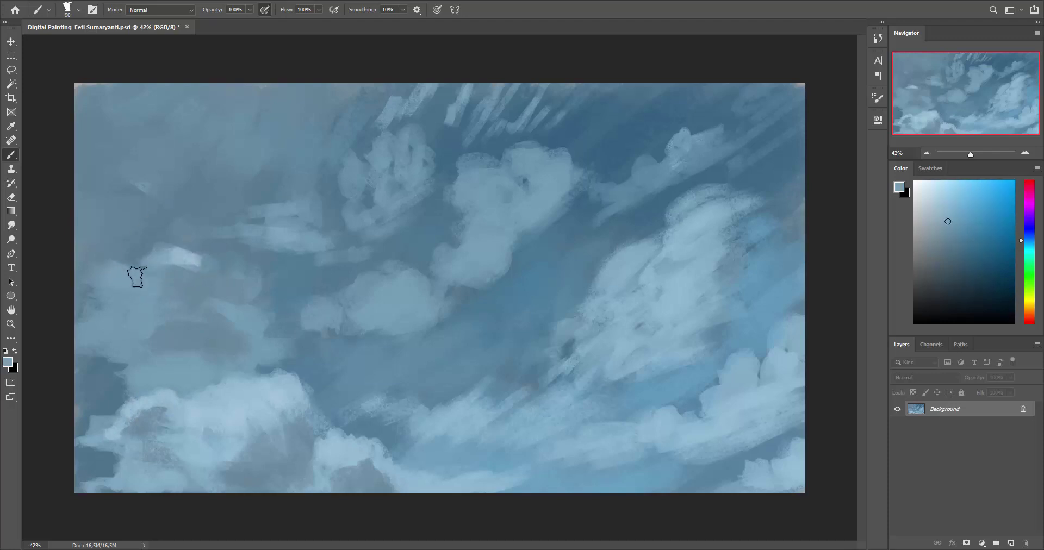
pyautogui.keyDown('alt'); pyautogui.click(182, 257); pyautogui.keyUp('alt')
pyautogui.moveTo(135, 292)
pyautogui.mouseDown()
pyautogui.moveTo(142, 298)
pyautogui.moveTo(152, 269)
pyautogui.moveTo(217, 273)
pyautogui.moveTo(159, 275)
pyautogui.moveTo(216, 261)
pyautogui.mouseUp()
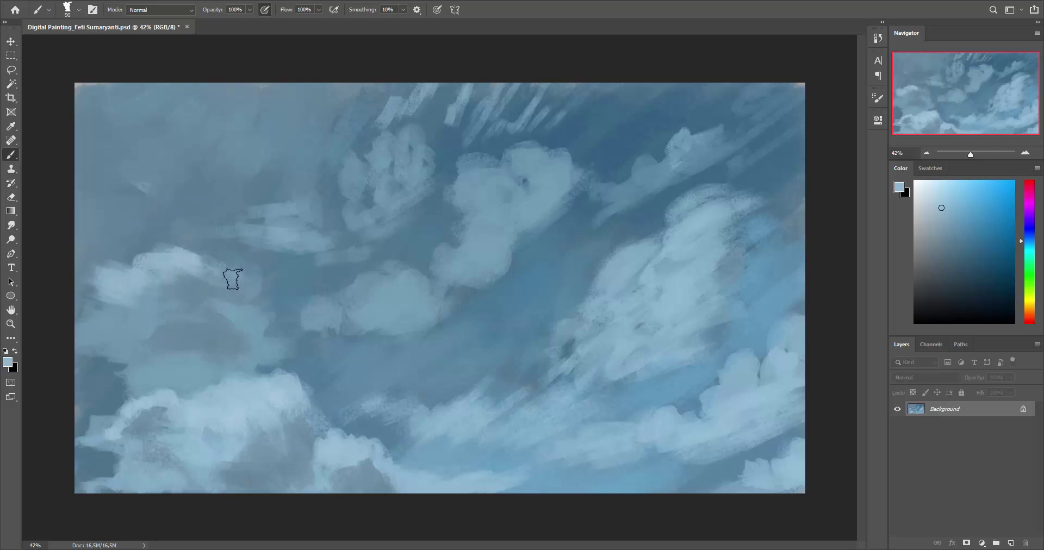
pyautogui.moveTo(247, 300)
pyautogui.mouseDown()
pyautogui.moveTo(303, 310)
pyautogui.moveTo(255, 321)
pyautogui.moveTo(270, 340)
pyautogui.mouseUp()
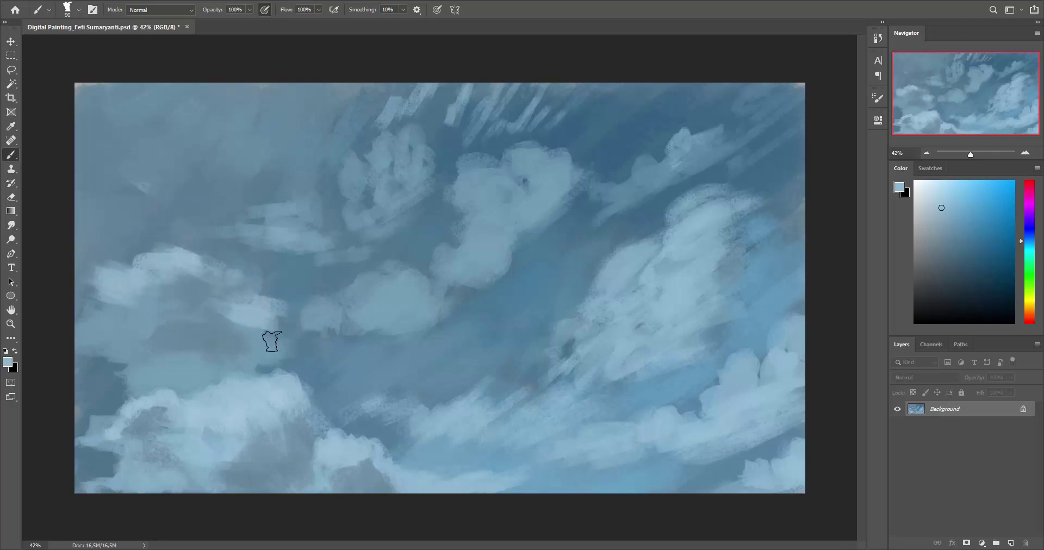
pyautogui.moveTo(165, 360)
pyautogui.mouseDown()
pyautogui.moveTo(117, 354)
pyautogui.moveTo(107, 368)
pyautogui.moveTo(140, 357)
pyautogui.moveTo(174, 314)
pyautogui.moveTo(121, 329)
pyautogui.moveTo(175, 316)
pyautogui.mouseUp()
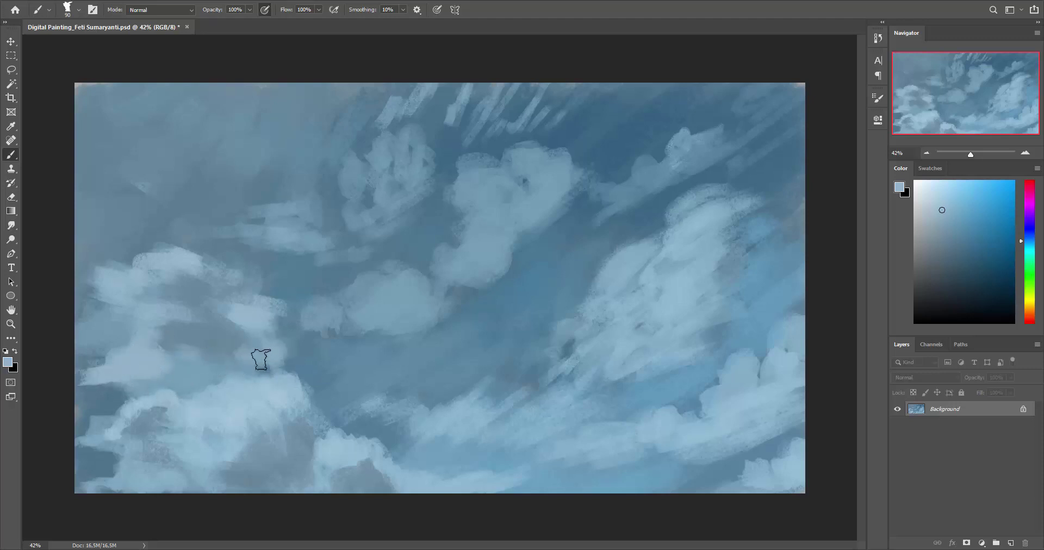
pyautogui.press('[')
pyautogui.press('[')
pyautogui.press('[')
# Brighten the edges of the central cloud and the small upper-left cloud
pyautogui.moveTo(468, 173)
pyautogui.mouseDown()
pyautogui.moveTo(454, 217)
pyautogui.moveTo(478, 224)
pyautogui.moveTo(412, 240)
pyautogui.mouseUp()
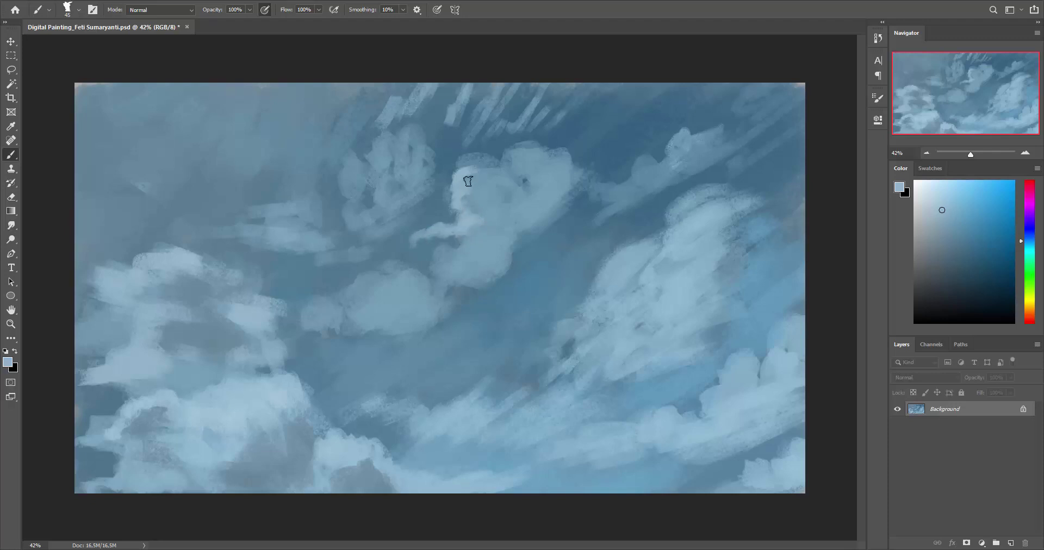
pyautogui.moveTo(468, 181)
pyautogui.mouseDown()
pyautogui.moveTo(492, 191)
pyautogui.moveTo(512, 168)
pyautogui.moveTo(549, 155)
pyautogui.moveTo(506, 171)
pyautogui.moveTo(551, 155)
pyautogui.mouseUp()
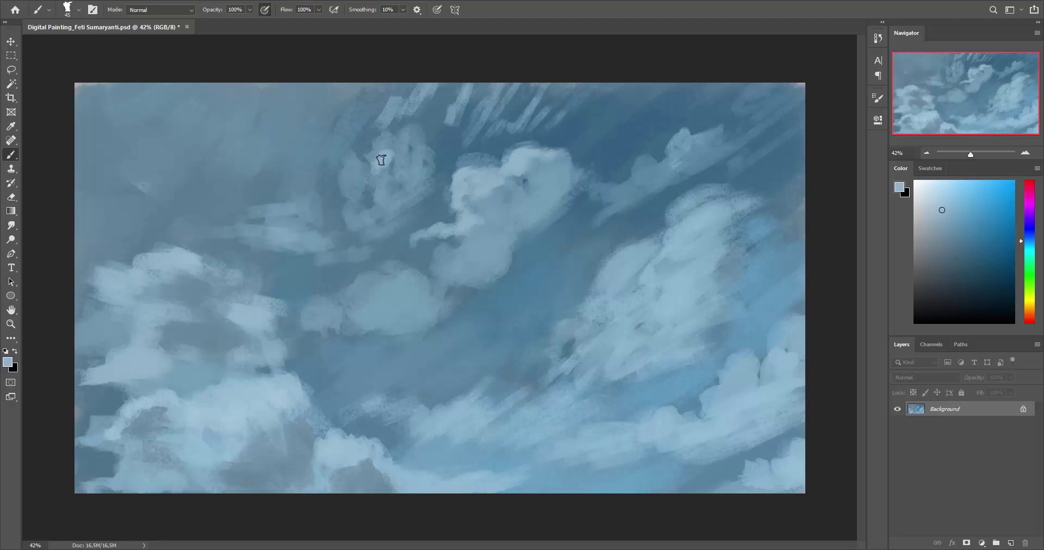
pyautogui.moveTo(401, 153)
pyautogui.mouseDown()
pyautogui.moveTo(390, 158)
pyautogui.moveTo(411, 139)
pyautogui.moveTo(396, 184)
pyautogui.moveTo(366, 181)
pyautogui.moveTo(361, 170)
pyautogui.moveTo(343, 203)
pyautogui.moveTo(286, 204)
pyautogui.mouseUp()
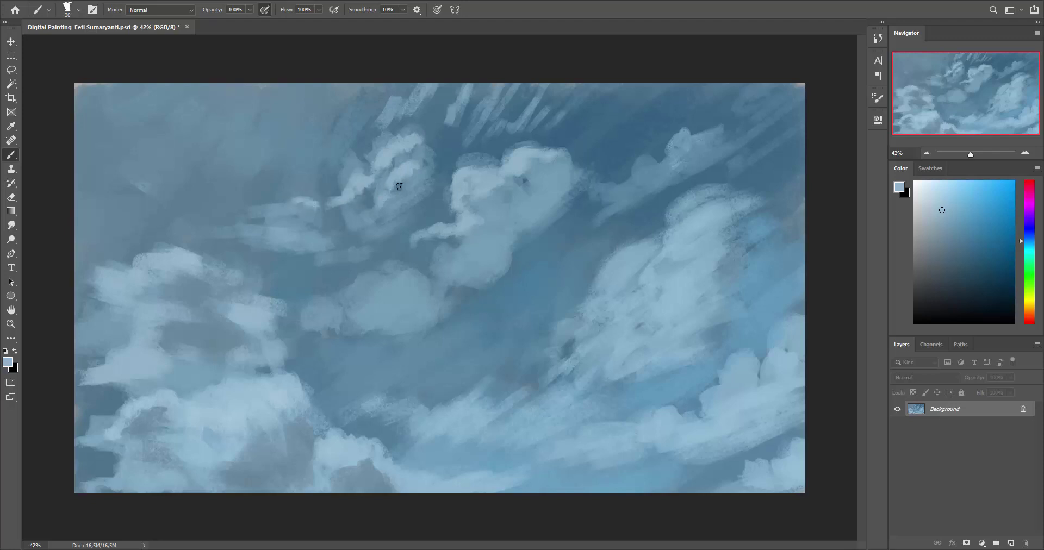
pyautogui.moveTo(399, 186)
pyautogui.mouseDown()
pyautogui.moveTo(373, 207)
pyautogui.moveTo(373, 186)
pyautogui.mouseUp()
pyautogui.moveTo(423, 154); pyautogui.dragTo(441, 158)
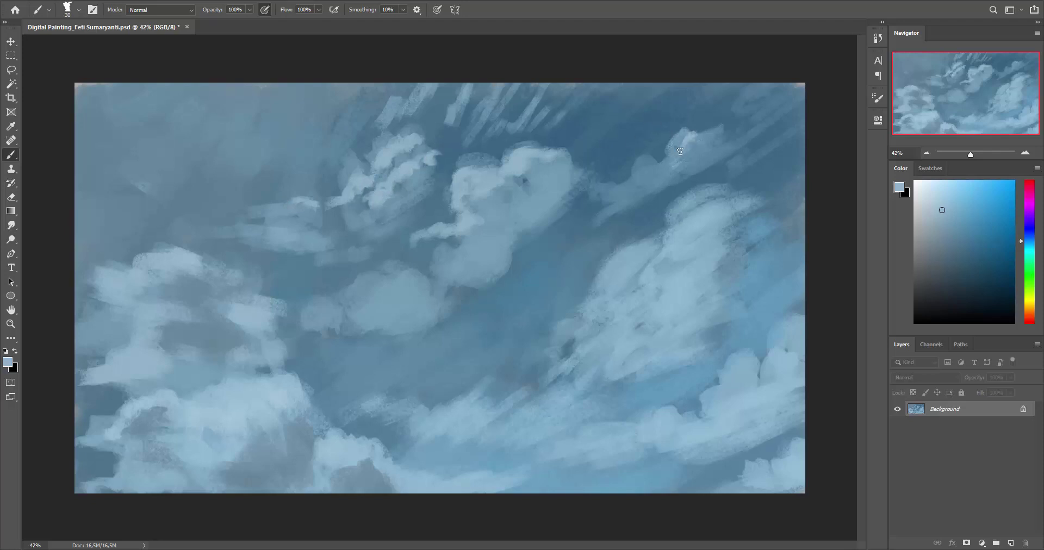
# Add bright wisps to the upper-right cloud and brighten the right-edge cloud with lighter blue
pyautogui.moveTo(680, 145)
pyautogui.mouseDown()
pyautogui.moveTo(656, 163)
pyautogui.moveTo(637, 159)
pyautogui.moveTo(629, 178)
pyautogui.mouseUp()
pyautogui.moveTo(692, 147); pyautogui.dragTo(714, 135)
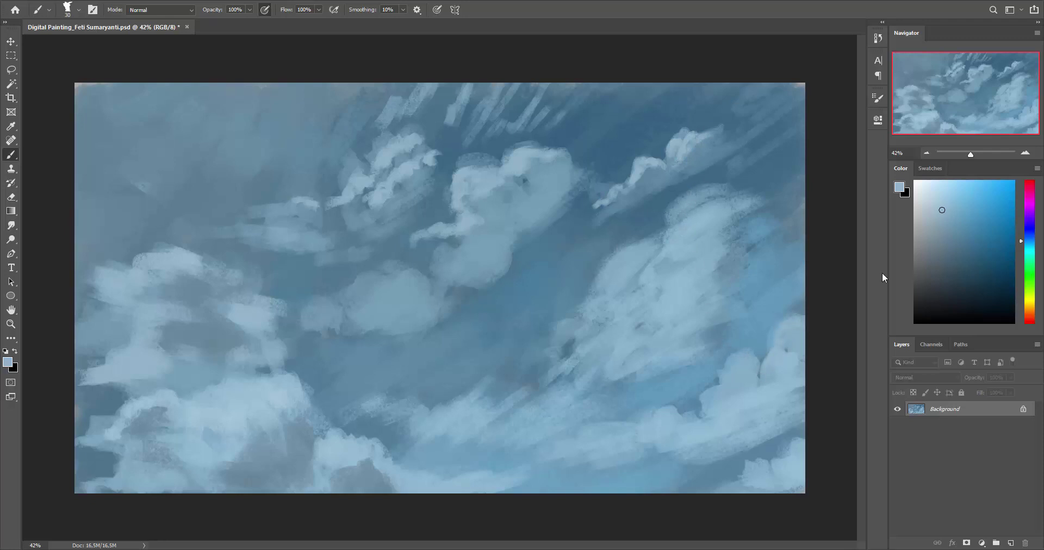
pyautogui.keyDown('alt'); pyautogui.click(788, 318); pyautogui.keyUp('alt')
pyautogui.moveTo(800, 325)
pyautogui.mouseDown()
pyautogui.moveTo(758, 380)
pyautogui.moveTo(718, 380)
pyautogui.moveTo(734, 387)
pyautogui.moveTo(700, 398)
pyautogui.moveTo(700, 420)
pyautogui.mouseUp()
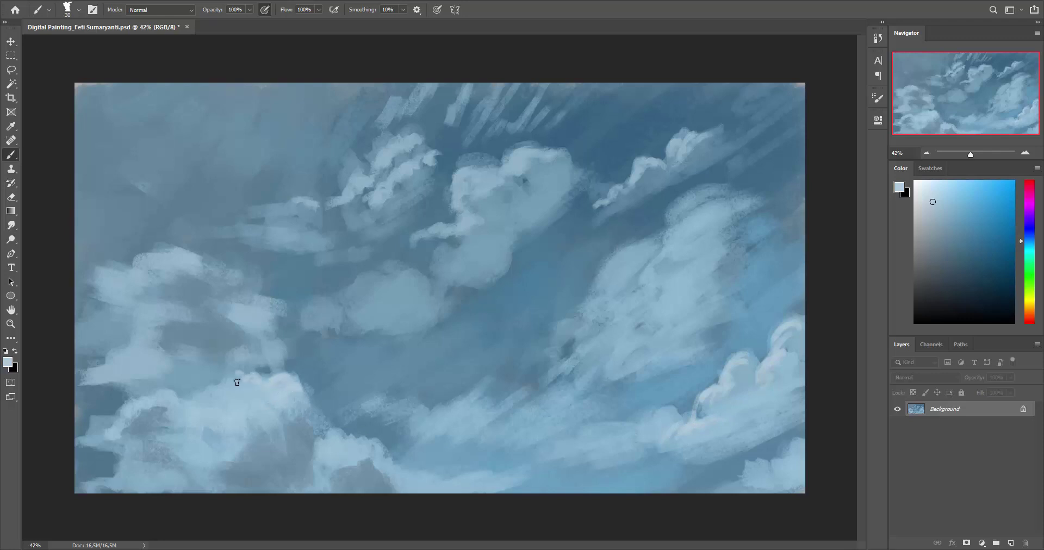
# Add bright strokes to the left and lower cloud edges and the small cloud left of centre
pyautogui.moveTo(237, 382); pyautogui.dragTo(219, 376)
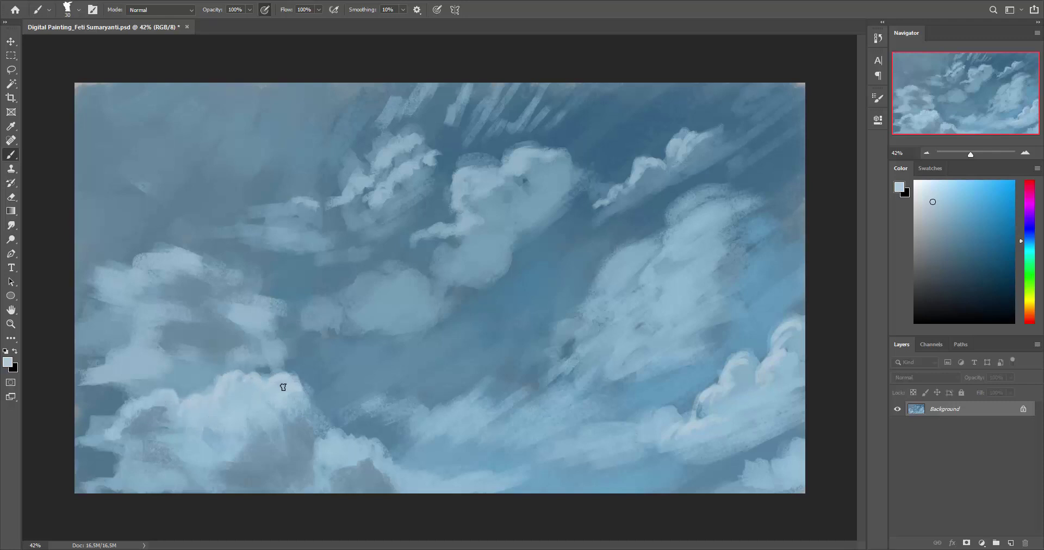
pyautogui.moveTo(373, 451); pyautogui.dragTo(342, 436)
pyautogui.moveTo(311, 463); pyautogui.dragTo(303, 457)
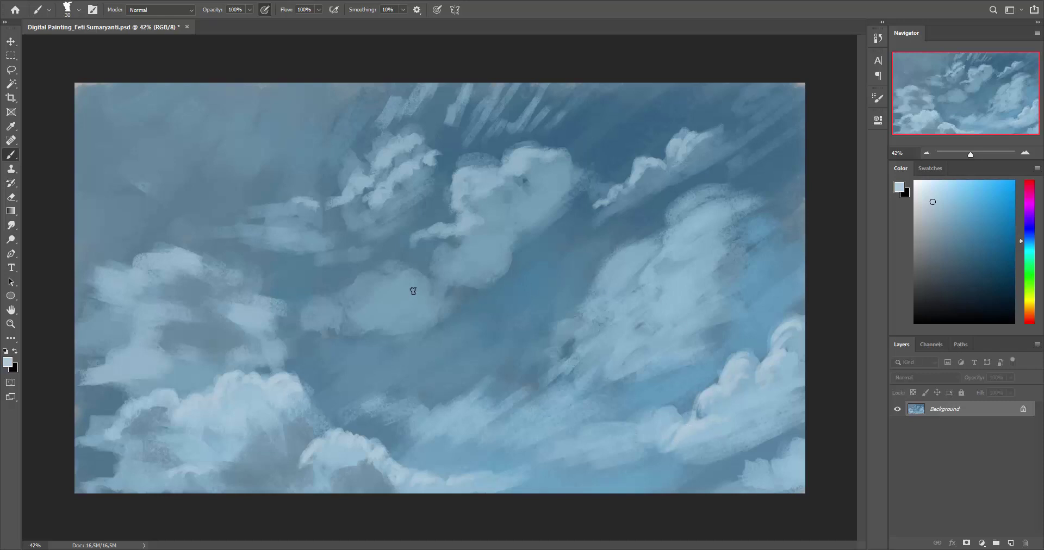
pyautogui.moveTo(419, 288)
pyautogui.mouseDown()
pyautogui.moveTo(401, 283)
pyautogui.moveTo(418, 280)
pyautogui.moveTo(375, 296)
pyautogui.moveTo(396, 324)
pyautogui.moveTo(341, 305)
pyautogui.moveTo(407, 319)
pyautogui.moveTo(435, 307)
pyautogui.mouseUp()
pyautogui.press(']')
pyautogui.press(']')
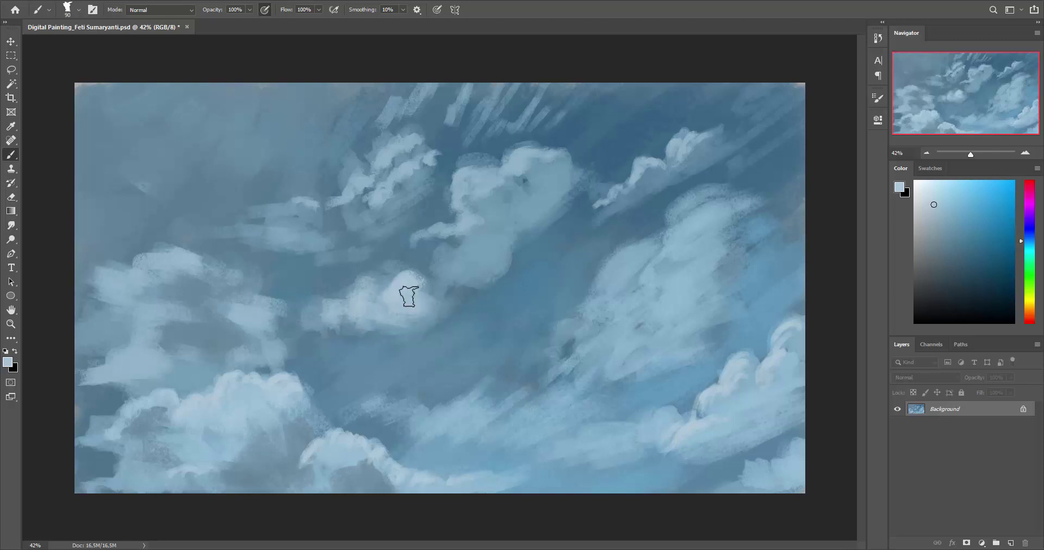
# Lighten the top and lower part of the central cloud and build up the left clouds
pyautogui.moveTo(452, 252)
pyautogui.mouseDown()
pyautogui.moveTo(483, 256)
pyautogui.moveTo(477, 265)
pyautogui.moveTo(508, 226)
pyautogui.moveTo(476, 189)
pyautogui.moveTo(519, 214)
pyautogui.moveTo(535, 165)
pyautogui.mouseUp()
pyautogui.keyDown('alt'); pyautogui.click(484, 191); pyautogui.keyUp('alt')
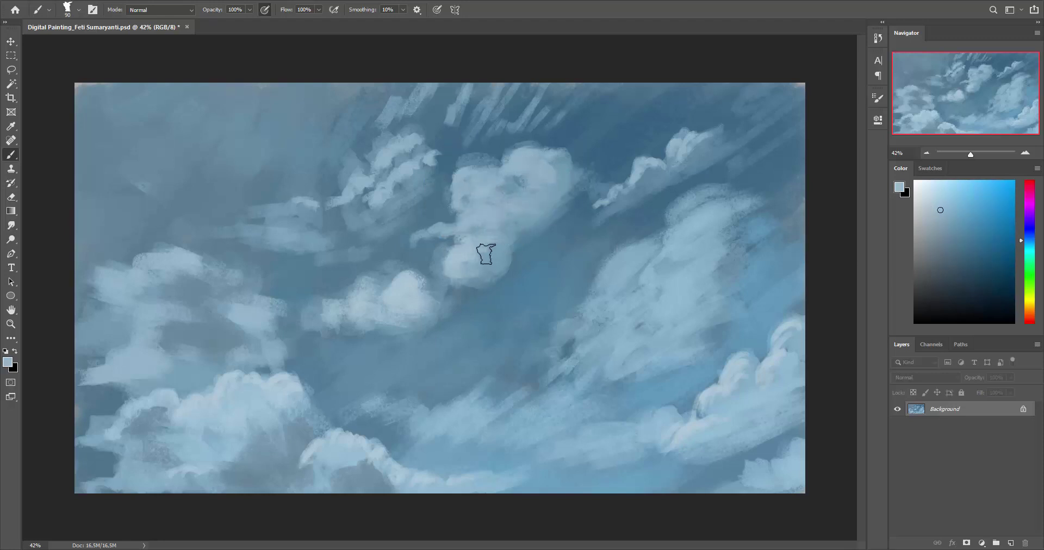
pyautogui.moveTo(484, 251)
pyautogui.mouseDown()
pyautogui.moveTo(475, 263)
pyautogui.moveTo(493, 252)
pyautogui.mouseUp()
pyautogui.moveTo(232, 287)
pyautogui.mouseDown()
pyautogui.moveTo(271, 322)
pyautogui.moveTo(244, 310)
pyautogui.mouseUp()
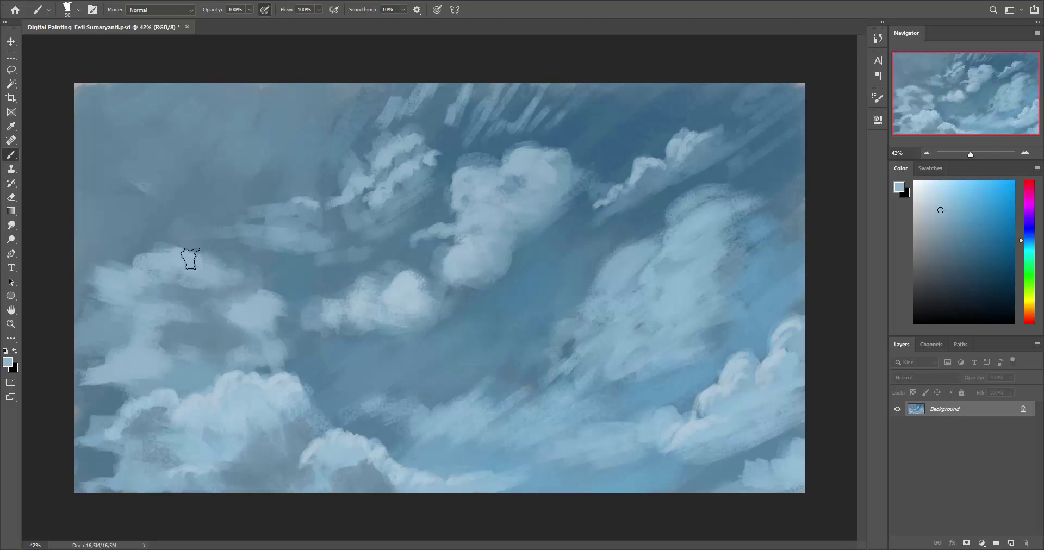
pyautogui.moveTo(117, 287); pyautogui.dragTo(128, 284)
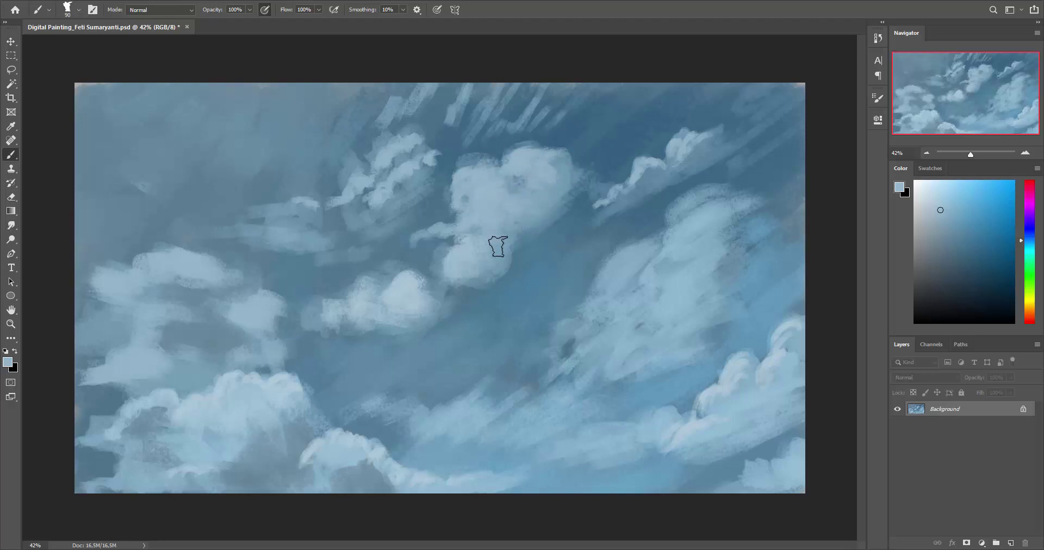
# With a smaller brush and a sampled cloud colour, brighten the central and left-centre cloud edges
pyautogui.press('alt')
pyautogui.keyDown('alt'); pyautogui.click(472, 238); pyautogui.keyUp('alt')
pyautogui.press('[')
pyautogui.press('[')
pyautogui.press('[')
pyautogui.moveTo(441, 257); pyautogui.dragTo(438, 252)
pyautogui.moveTo(449, 279); pyautogui.dragTo(418, 278)
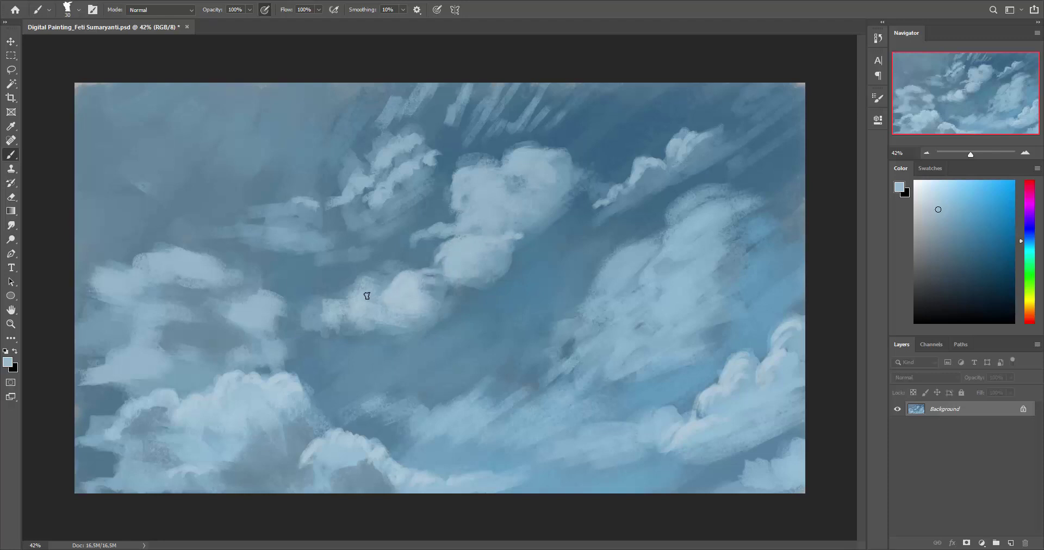
pyautogui.moveTo(339, 310)
pyautogui.mouseDown()
pyautogui.moveTo(311, 322)
pyautogui.moveTo(321, 328)
pyautogui.mouseUp()
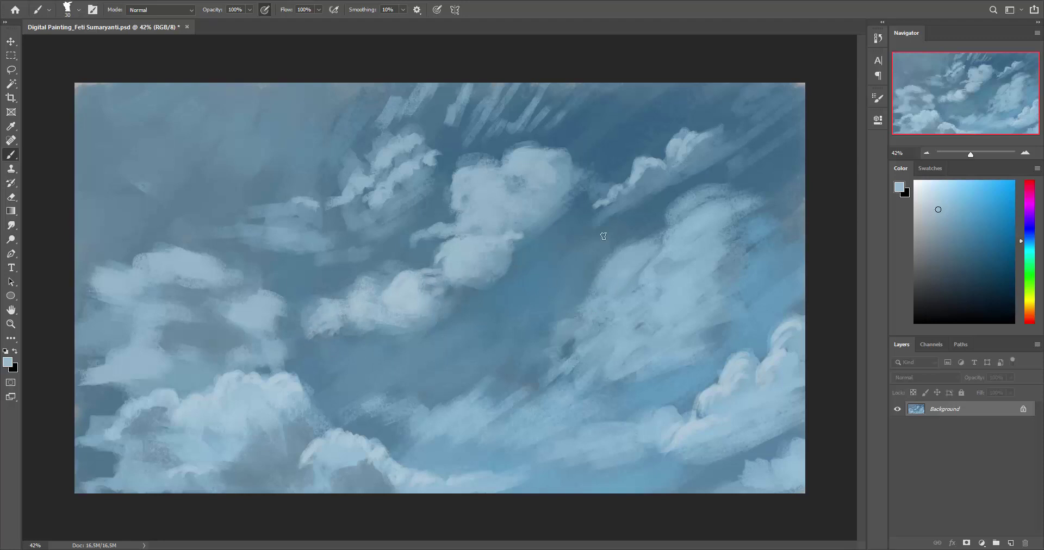
pyautogui.moveTo(531, 274); pyautogui.dragTo(513, 286)
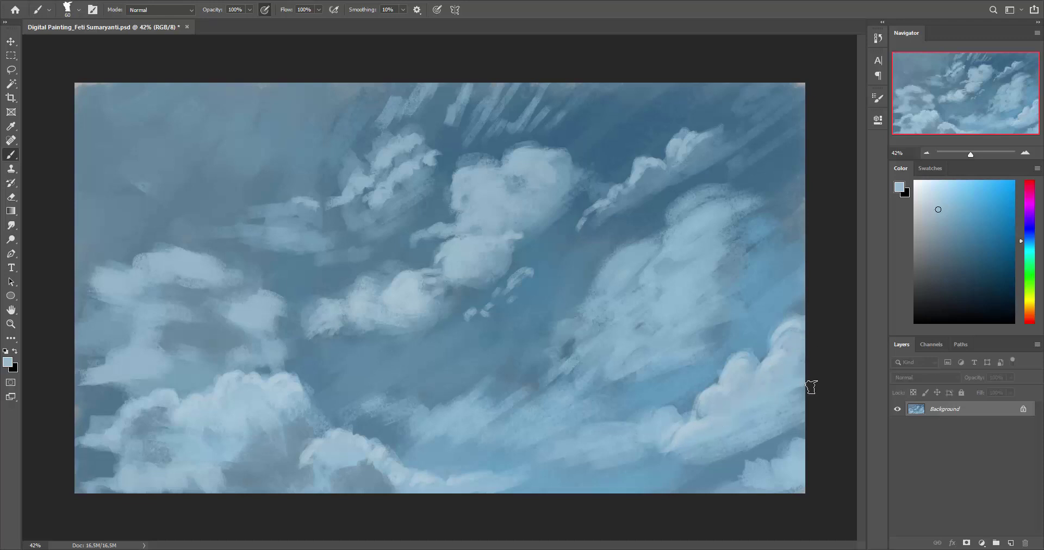
# Sample a dark blue and paint shading into the lower-right cloud
pyautogui.keyDown('alt'); pyautogui.click(774, 425); pyautogui.keyUp('alt')
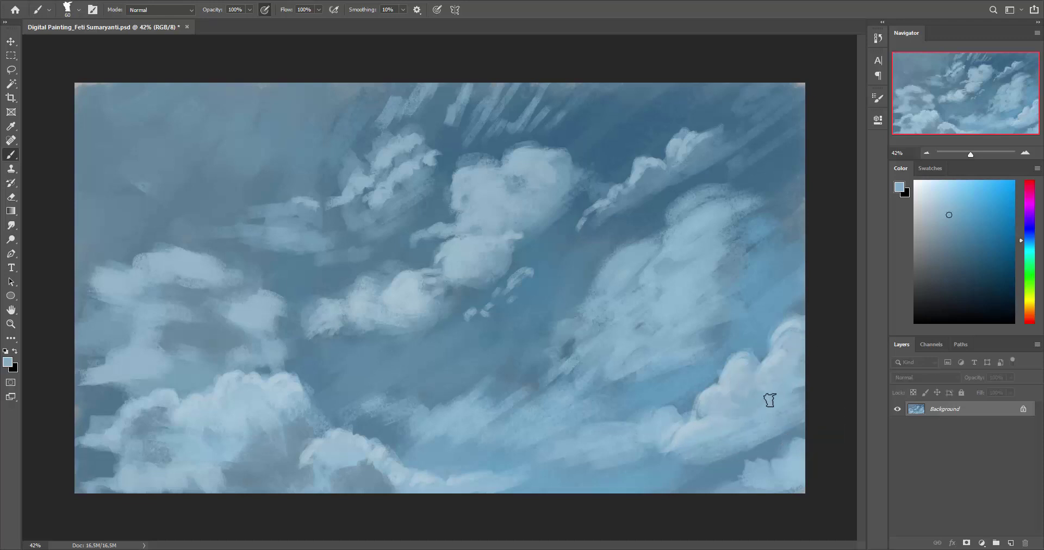
pyautogui.keyDown('alt'); pyautogui.click(769, 446); pyautogui.keyUp('alt')
pyautogui.moveTo(746, 390)
pyautogui.mouseDown()
pyautogui.moveTo(785, 407)
pyautogui.moveTo(755, 403)
pyautogui.moveTo(773, 384)
pyautogui.moveTo(778, 394)
pyautogui.moveTo(734, 410)
pyautogui.mouseUp()
# Try several lighter blues, enlarge the brush, and sample sky colours from the painting
pyautogui.keyDown('alt'); pyautogui.click(626, 450); pyautogui.keyUp('alt')
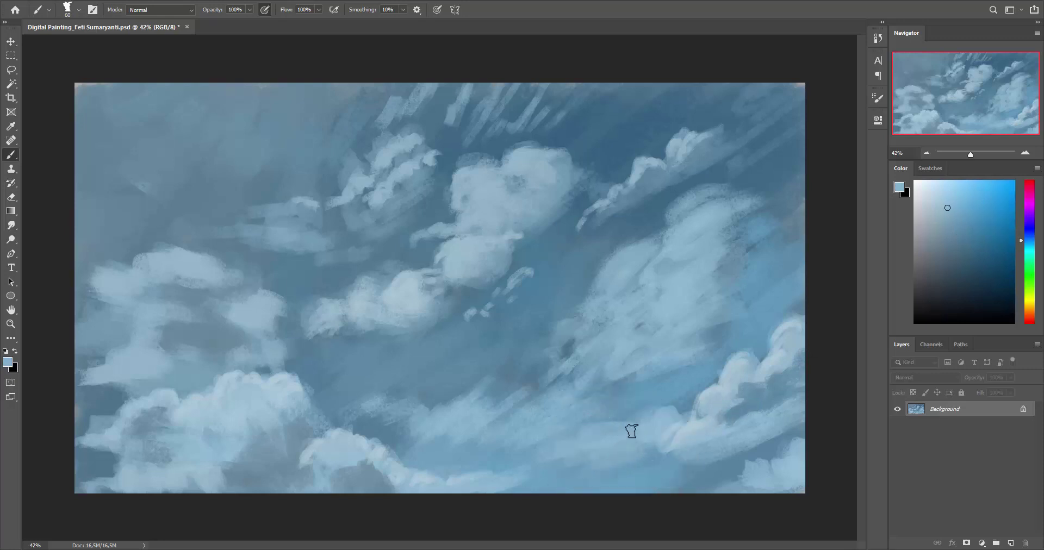
pyautogui.keyDown('alt'); pyautogui.click(663, 452); pyautogui.keyUp('alt')
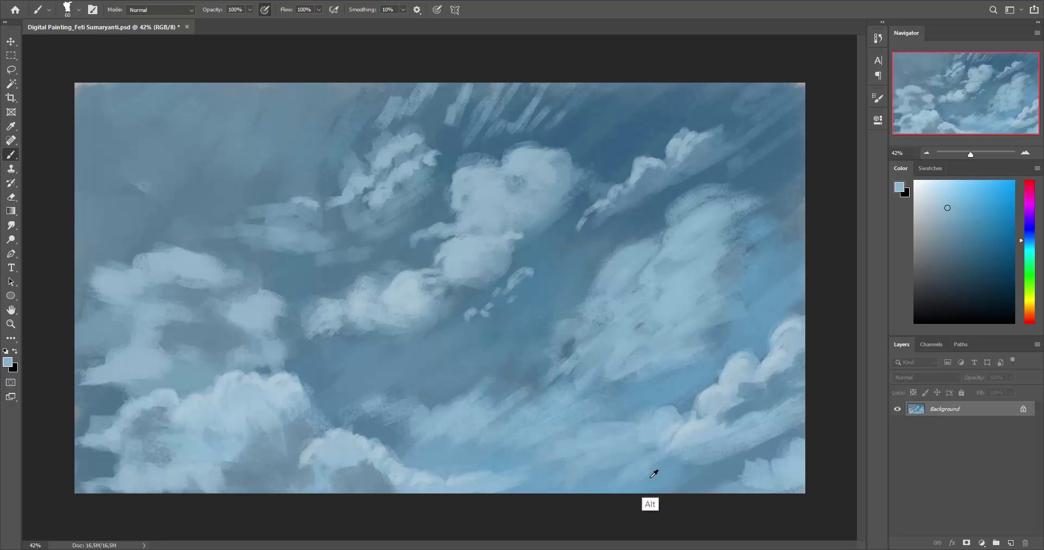
pyautogui.keyDown('alt'); pyautogui.click(744, 464); pyautogui.keyUp('alt')
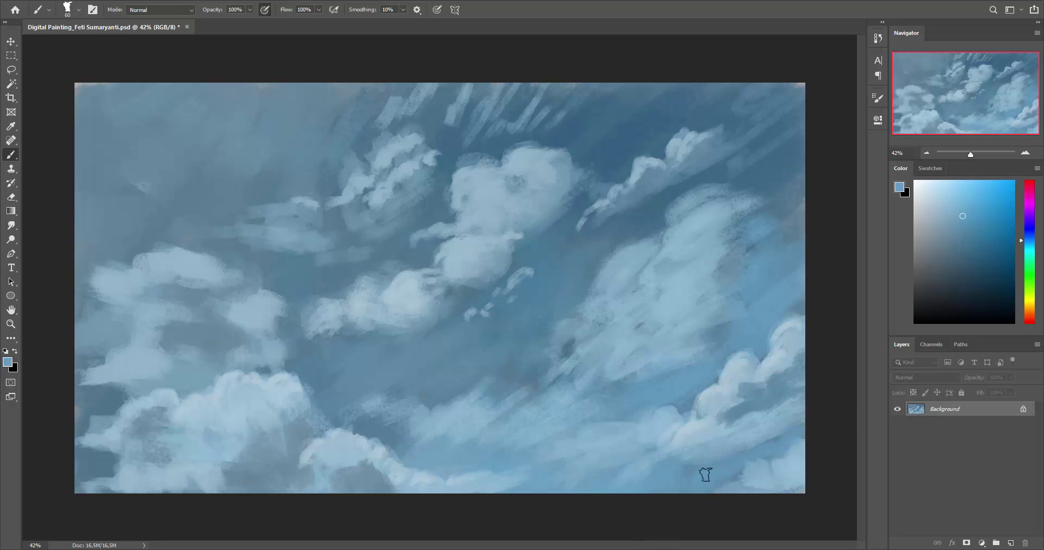
pyautogui.keyDown('alt'); pyautogui.click(788, 461); pyautogui.keyUp('alt')
pyautogui.press(']')
pyautogui.press(']')
pyautogui.press(']')
pyautogui.keyDown('alt'); pyautogui.click(316, 235); pyautogui.keyUp('alt')
pyautogui.keyDown('alt'); pyautogui.click(514, 195); pyautogui.keyUp('alt')
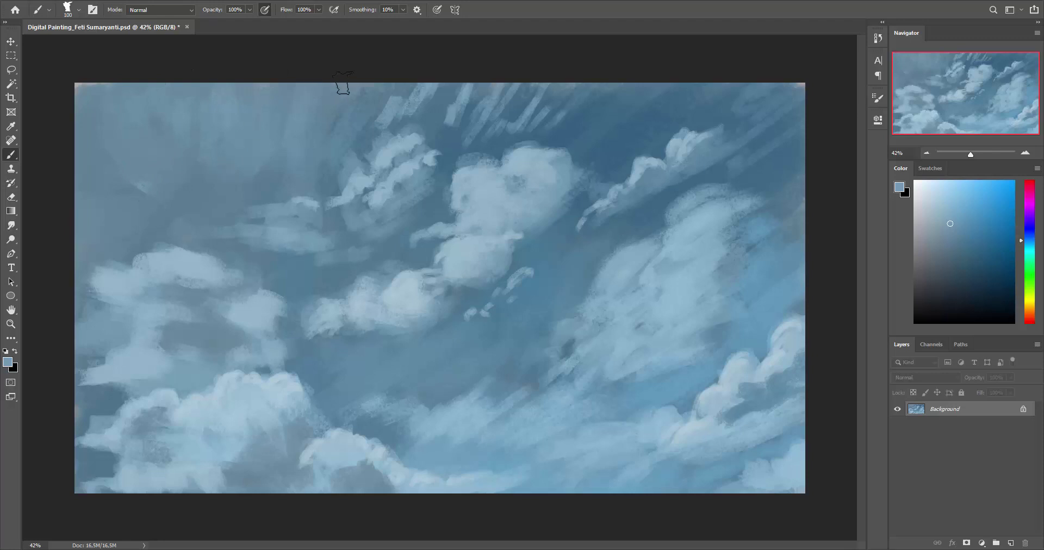
pyautogui.keyDown('alt'); pyautogui.click(413, 400); pyautogui.keyUp('alt')
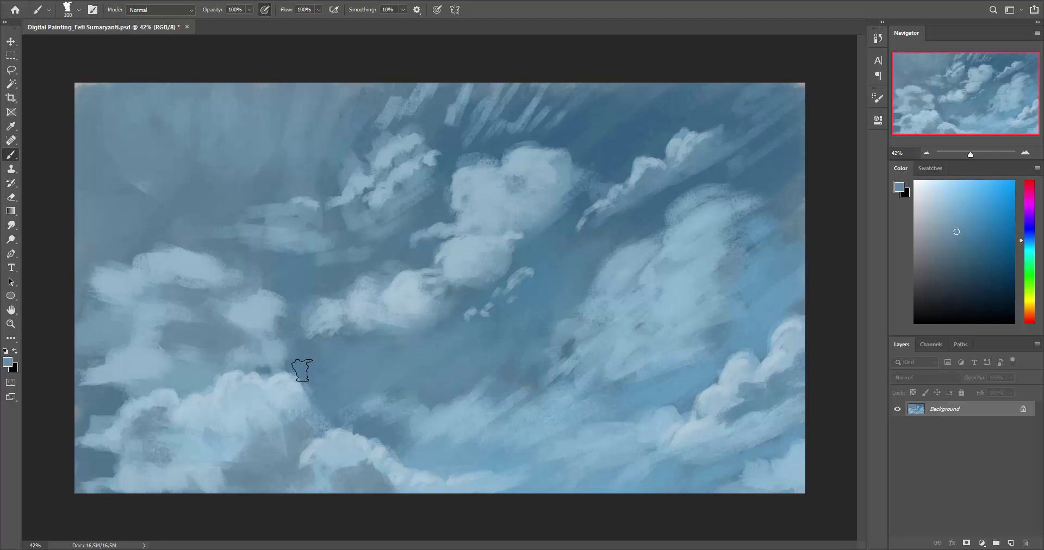
pyautogui.keyDown('alt'); pyautogui.click(488, 459); pyautogui.keyUp('alt')
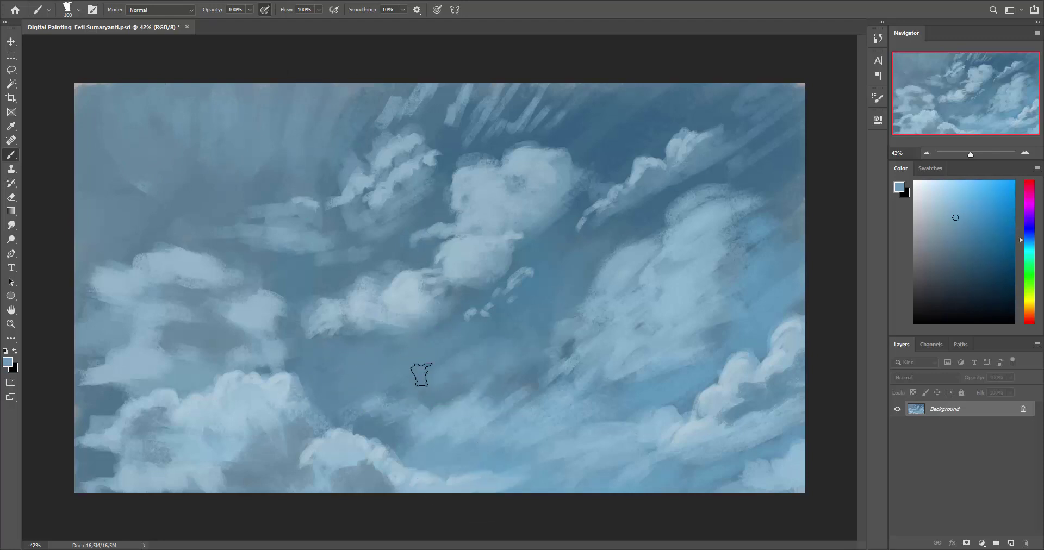
# With a large soft round brush, glaze saturated blue through the central sky band and lower-left clouds
pyautogui.rightClick(448, 347)
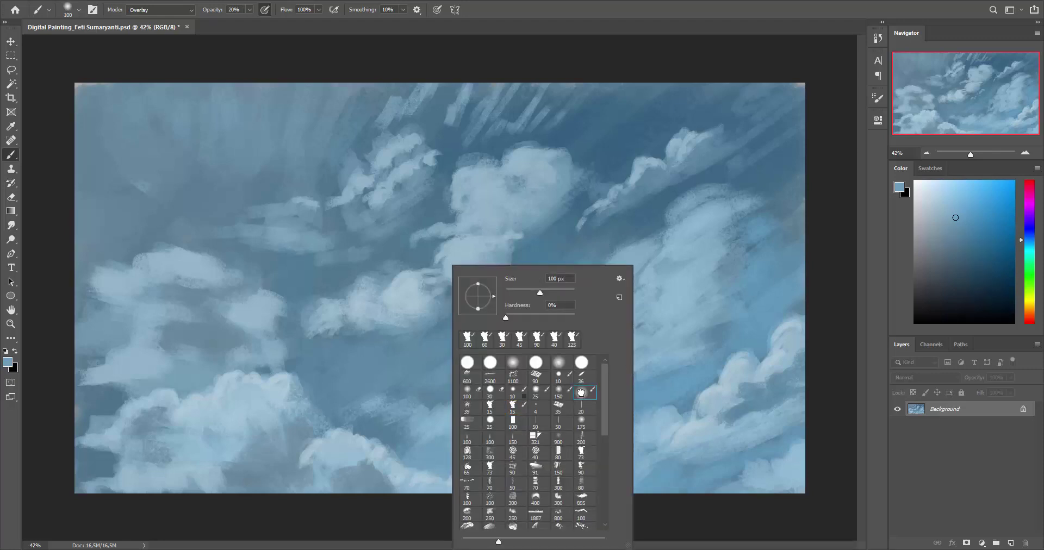
pyautogui.click(414, 375)
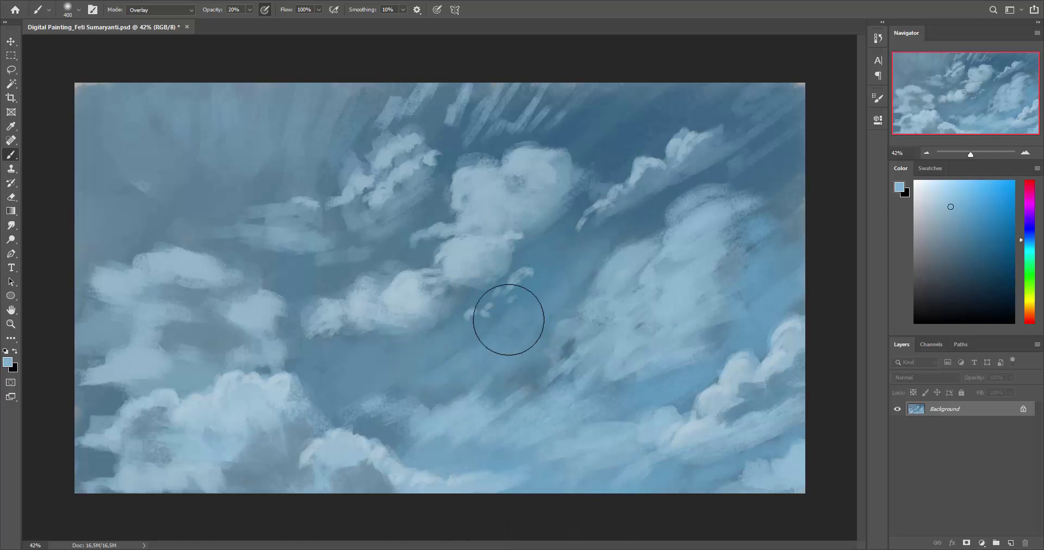
pyautogui.moveTo(536, 280)
pyautogui.mouseDown()
pyautogui.moveTo(475, 346)
pyautogui.moveTo(540, 280)
pyautogui.mouseUp()
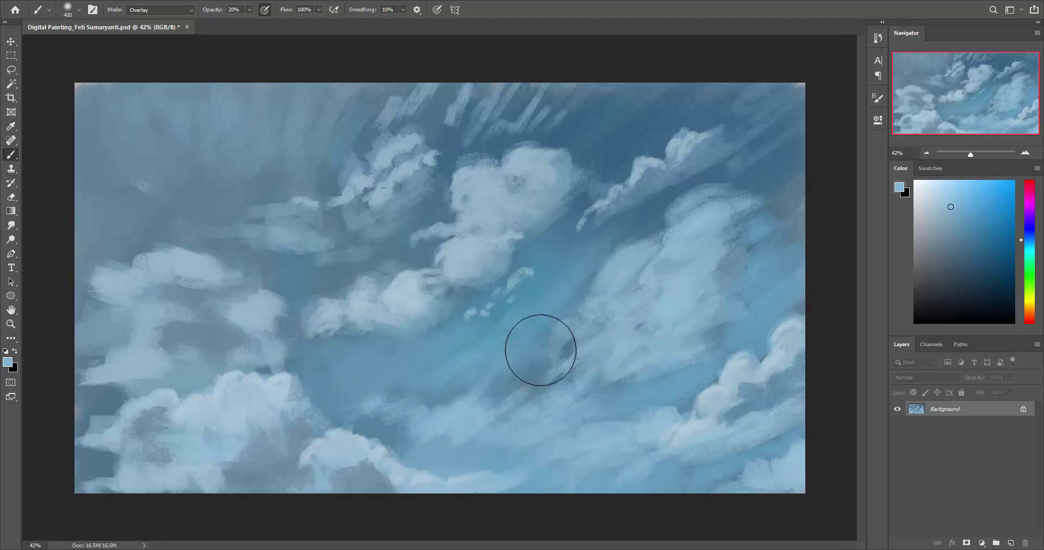
pyautogui.press(']')
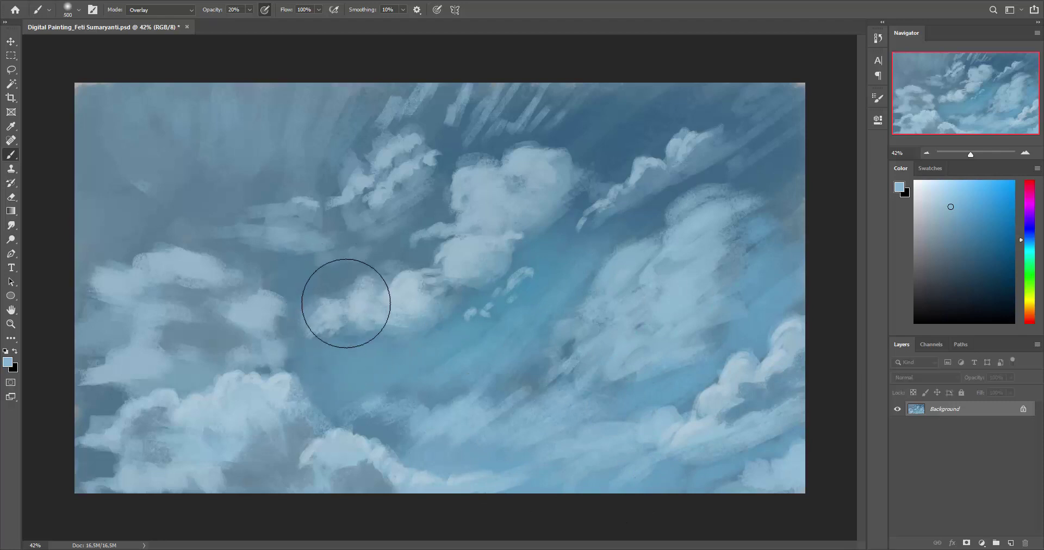
pyautogui.moveTo(62, 442)
pyautogui.mouseDown()
pyautogui.moveTo(149, 415)
pyautogui.moveTo(96, 446)
pyautogui.mouseUp()
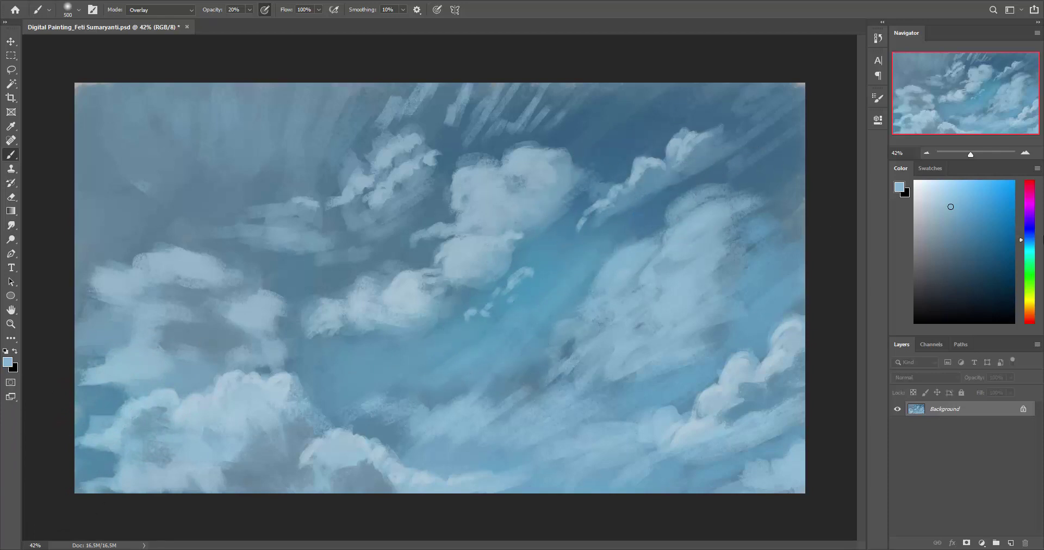
# Switch to a lighter violet-blue and lighten the clouds near the centre
pyautogui.click(1032, 234)
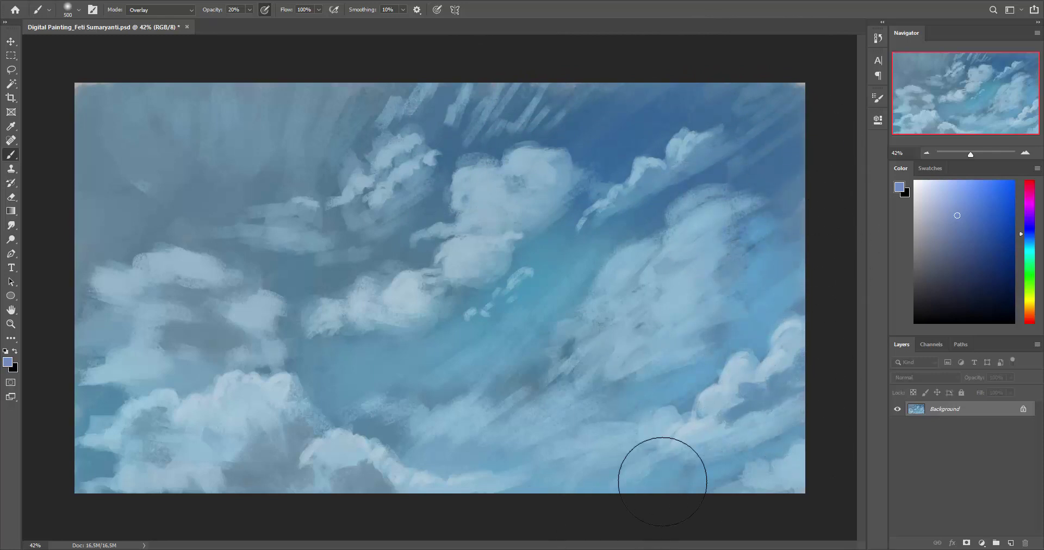
pyautogui.click(941, 198)
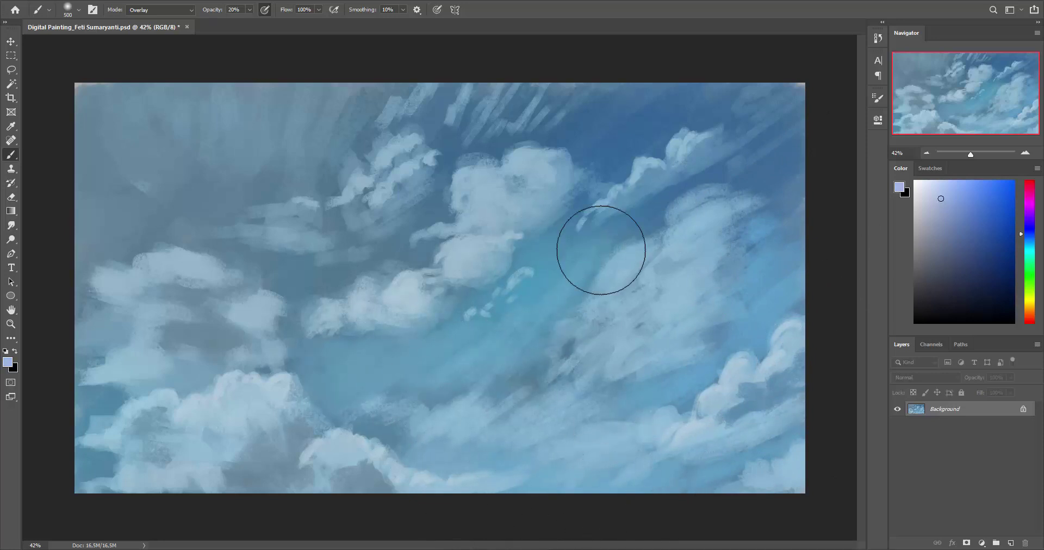
pyautogui.moveTo(326, 240); pyautogui.dragTo(370, 233)
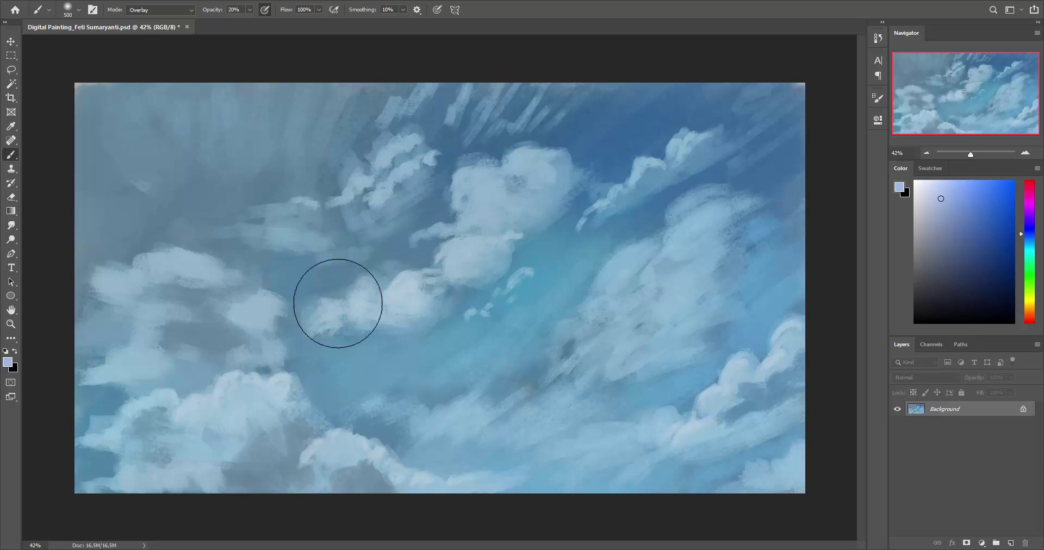
# Tint the left clouds and upper-left sky lavender-purple, then shift the colour toward magenta
pyautogui.click(1030, 214)
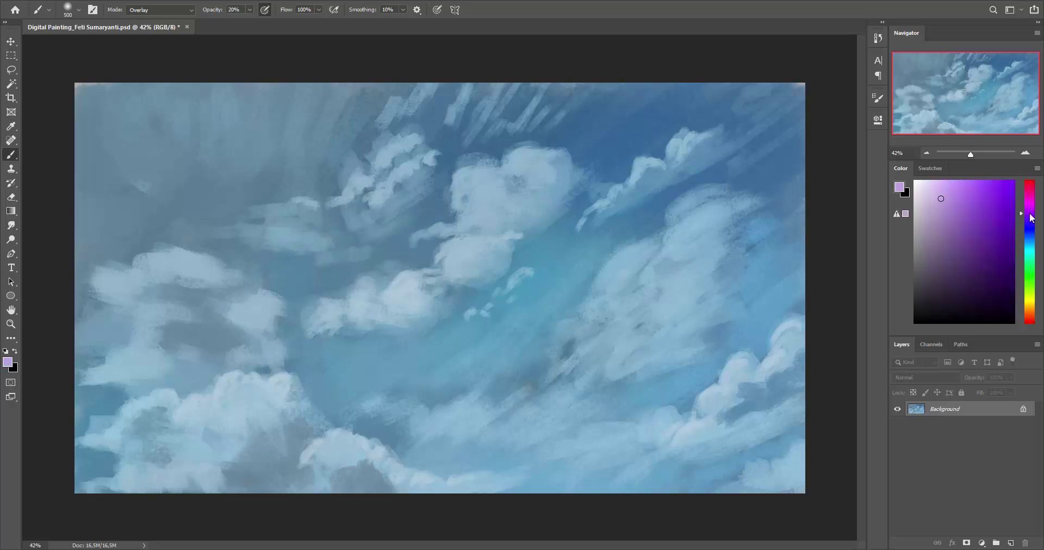
pyautogui.moveTo(165, 331); pyautogui.dragTo(268, 333)
pyautogui.moveTo(82, 130)
pyautogui.mouseDown()
pyautogui.moveTo(299, 103)
pyautogui.moveTo(153, 93)
pyautogui.moveTo(116, 154)
pyautogui.moveTo(296, 105)
pyautogui.moveTo(363, 141)
pyautogui.mouseUp()
pyautogui.moveTo(98, 189)
pyautogui.mouseDown()
pyautogui.moveTo(109, 284)
pyautogui.moveTo(321, 123)
pyautogui.moveTo(317, 215)
pyautogui.moveTo(135, 104)
pyautogui.moveTo(375, 170)
pyautogui.moveTo(321, 210)
pyautogui.moveTo(70, 116)
pyautogui.moveTo(366, 231)
pyautogui.mouseUp()
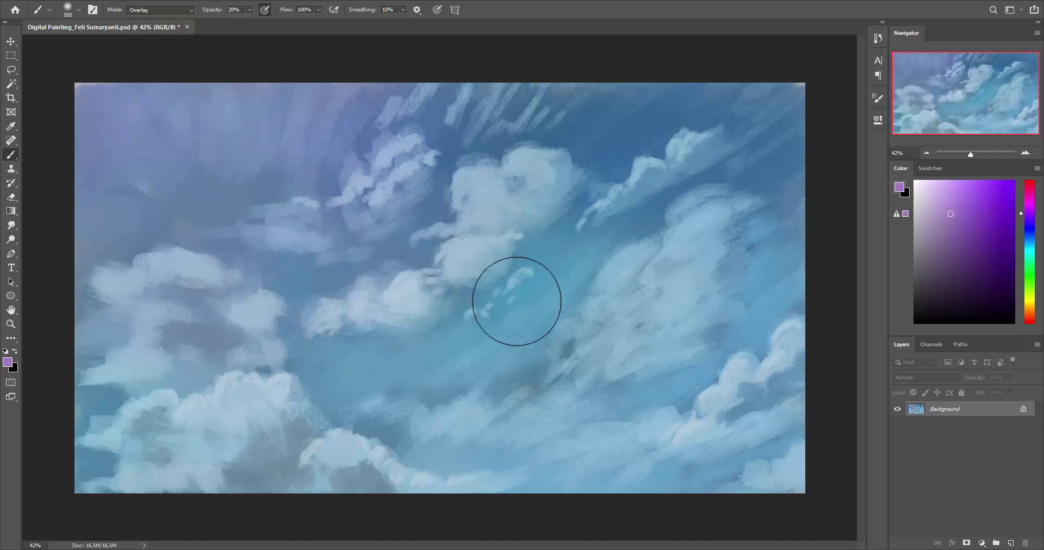
pyautogui.click(1028, 208)
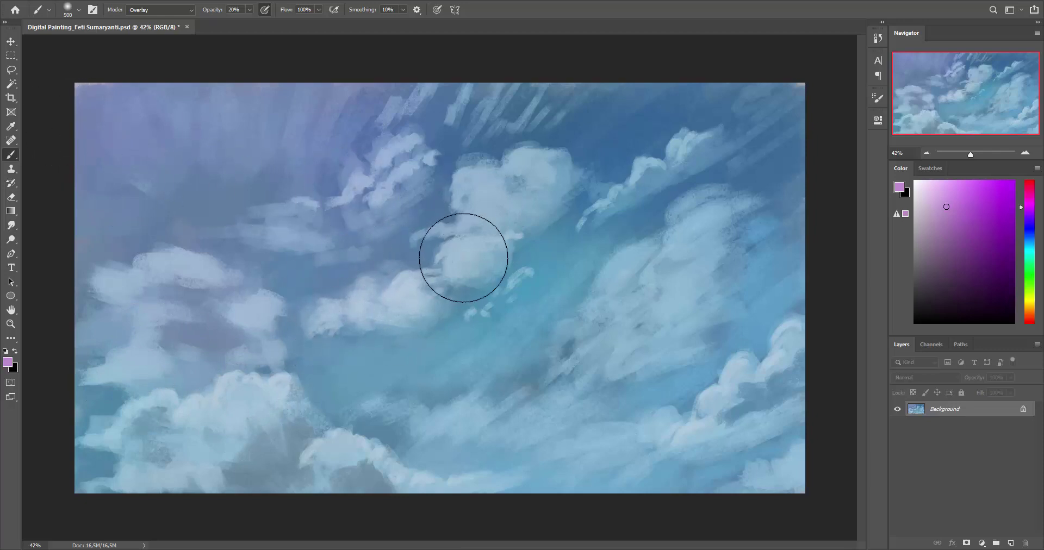
pyautogui.rightClick(464, 258)
# With a new, larger brush preset, paint sampled light and deeper blues over the lower and upper-left clouds
pyautogui.click(475, 223)
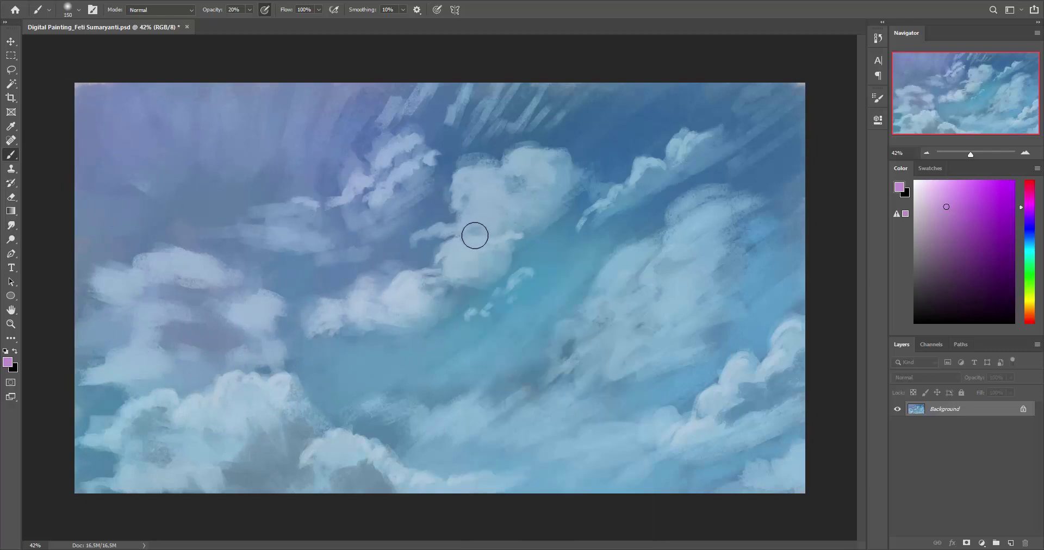
pyautogui.press(']')
pyautogui.keyDown('alt'); pyautogui.click(505, 212); pyautogui.keyUp('alt')
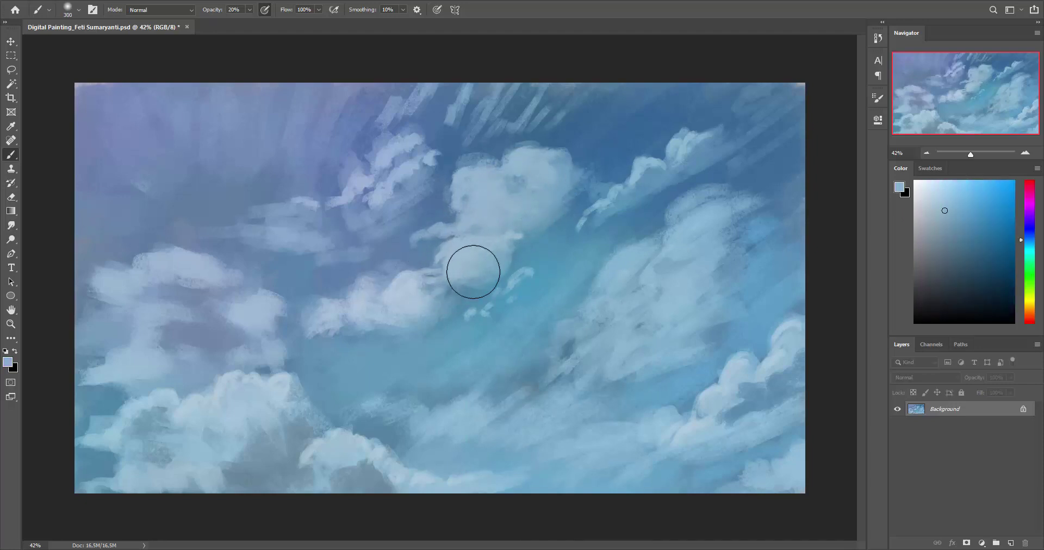
pyautogui.moveTo(396, 315)
pyautogui.mouseDown()
pyautogui.moveTo(410, 291)
pyautogui.moveTo(368, 303)
pyautogui.moveTo(445, 294)
pyautogui.mouseUp()
pyautogui.keyDown('alt'); pyautogui.click(411, 196); pyautogui.keyUp('alt')
pyautogui.moveTo(410, 196); pyautogui.dragTo(422, 162)
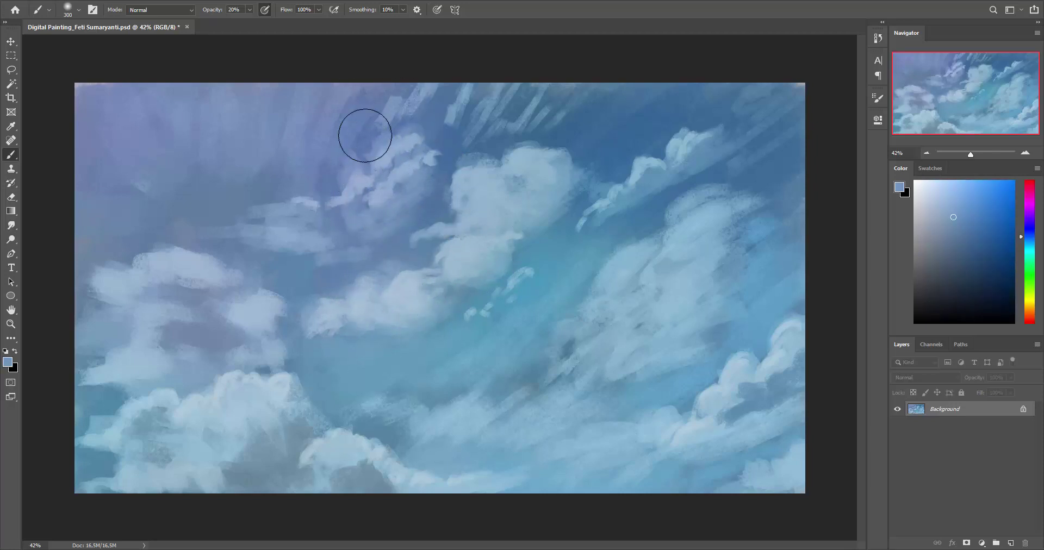
# Sample a series of cyan, darker and lighter blues from across the canvas
pyautogui.keyDown('alt'); pyautogui.click(332, 182); pyautogui.keyUp('alt')
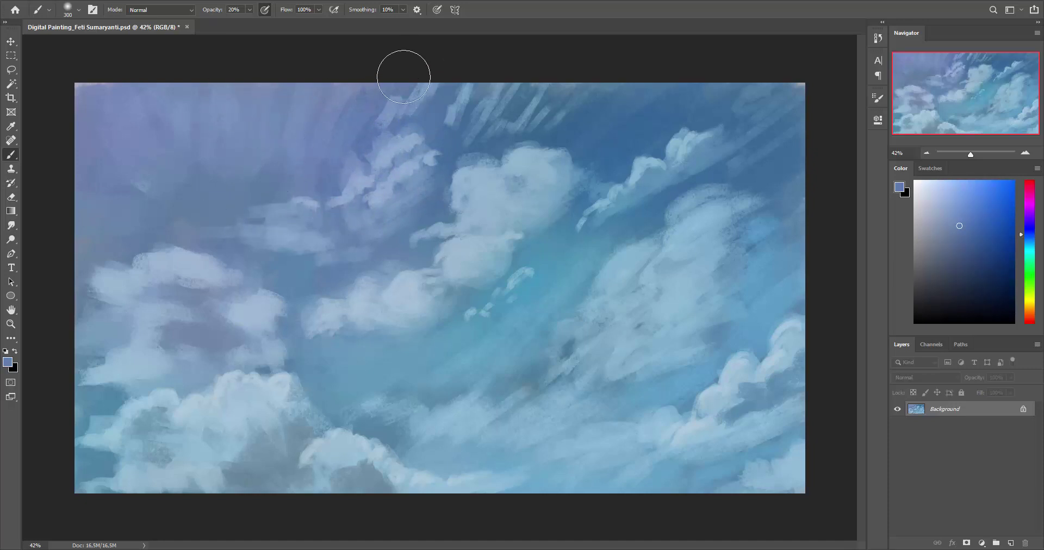
pyautogui.keyDown('alt'); pyautogui.click(185, 206); pyautogui.keyUp('alt')
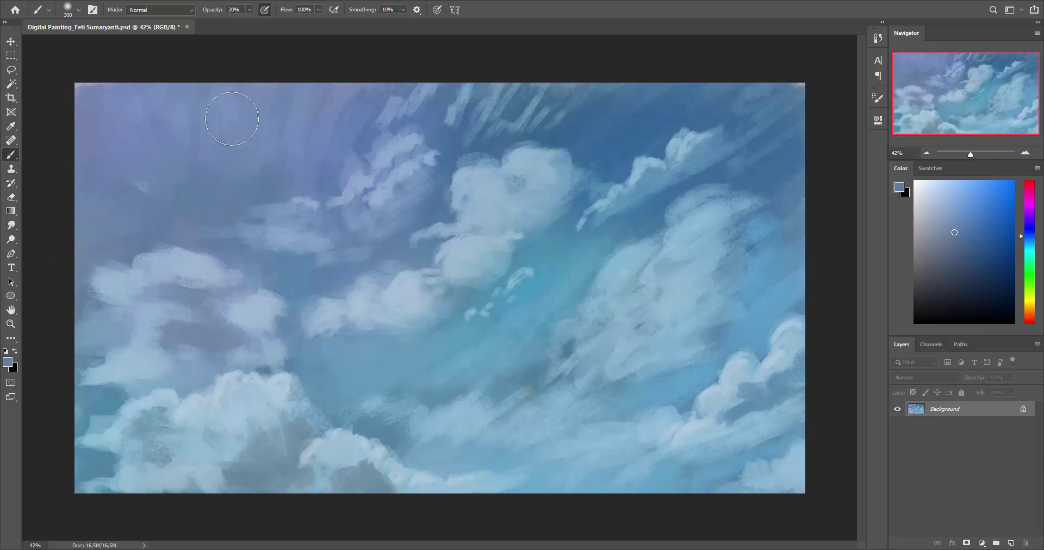
pyautogui.keyDown('alt'); pyautogui.click(289, 286); pyautogui.keyUp('alt')
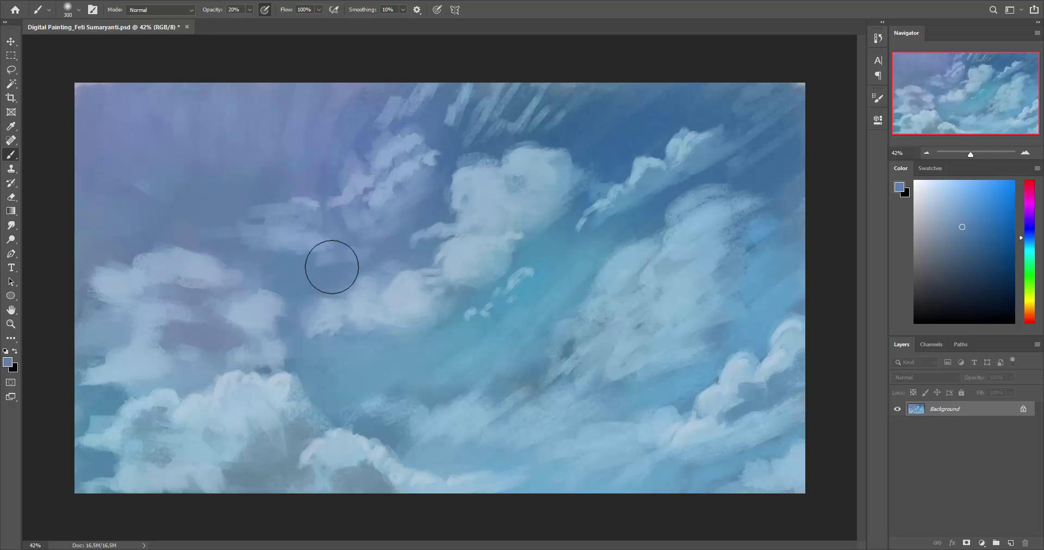
pyautogui.keyDown('alt'); pyautogui.click(346, 375); pyautogui.keyUp('alt')
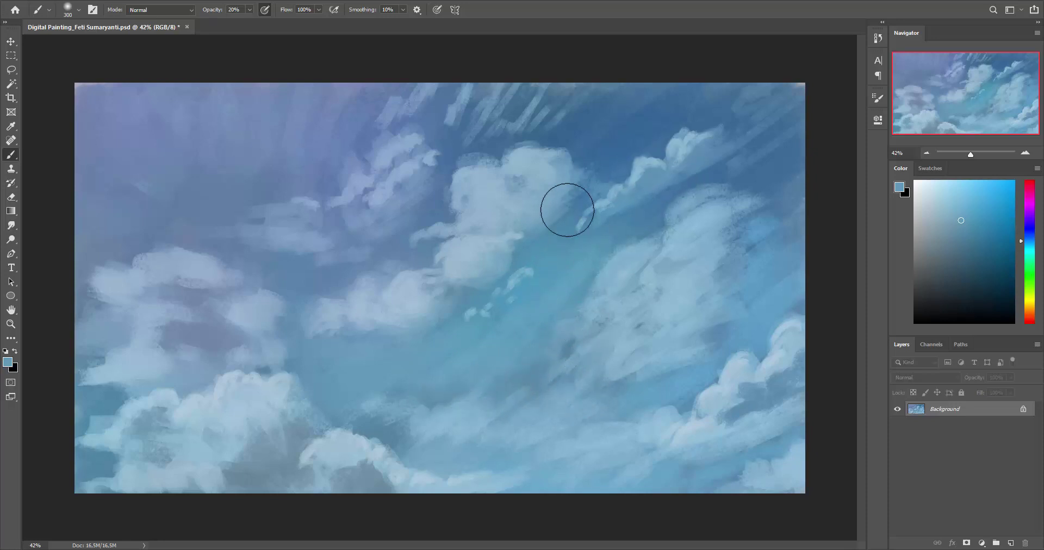
pyautogui.keyDown('alt'); pyautogui.click(593, 130); pyautogui.keyUp('alt')
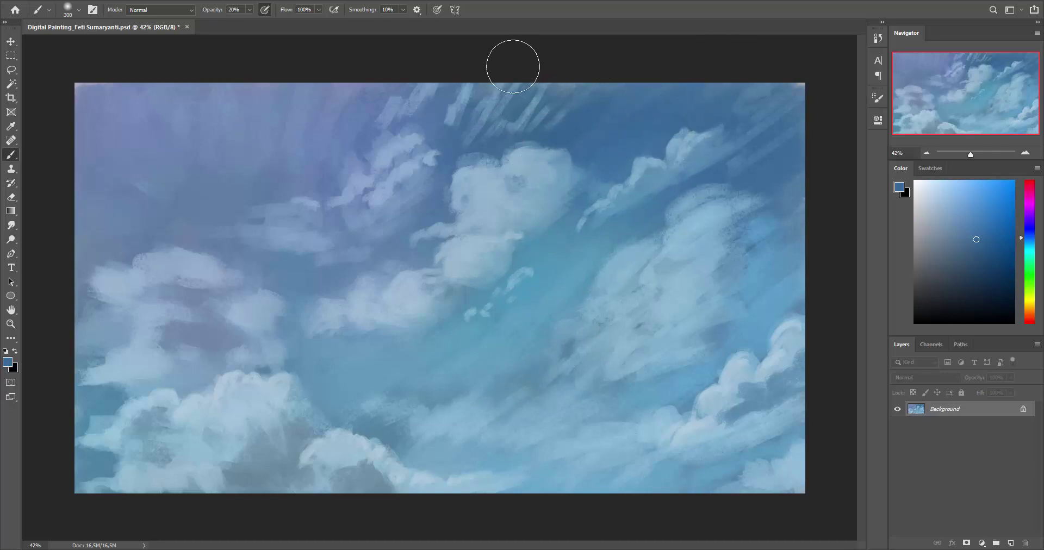
pyautogui.keyDown('alt'); pyautogui.click(477, 315); pyautogui.keyUp('alt')
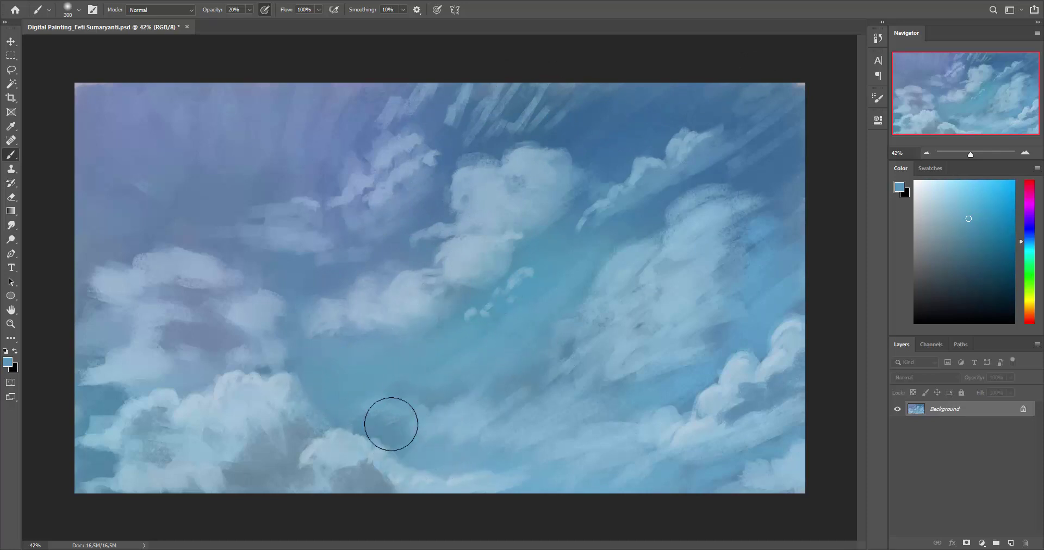
pyautogui.keyDown('alt'); pyautogui.click(259, 417); pyautogui.keyUp('alt')
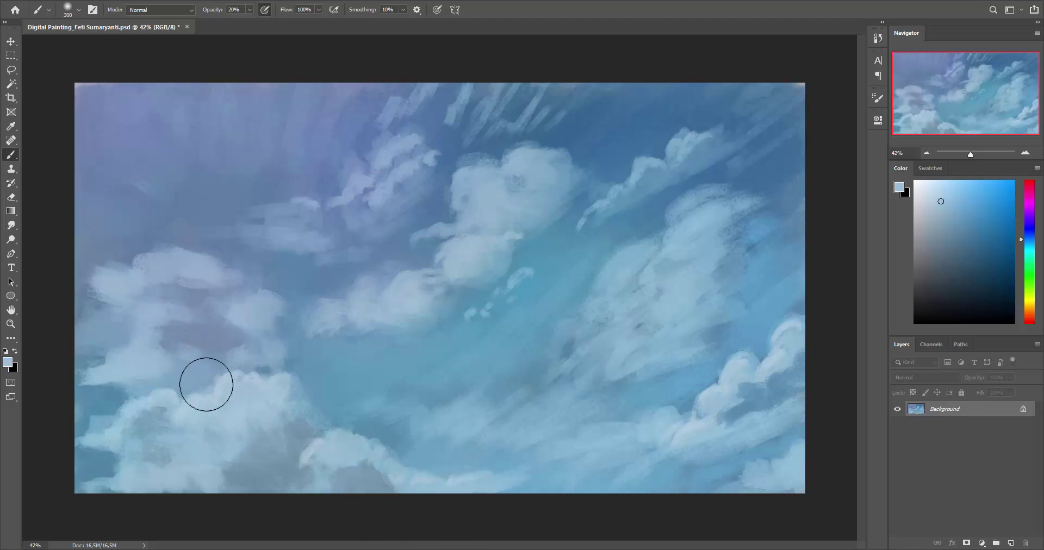
pyautogui.keyDown('alt'); pyautogui.click(166, 286); pyautogui.keyUp('alt')
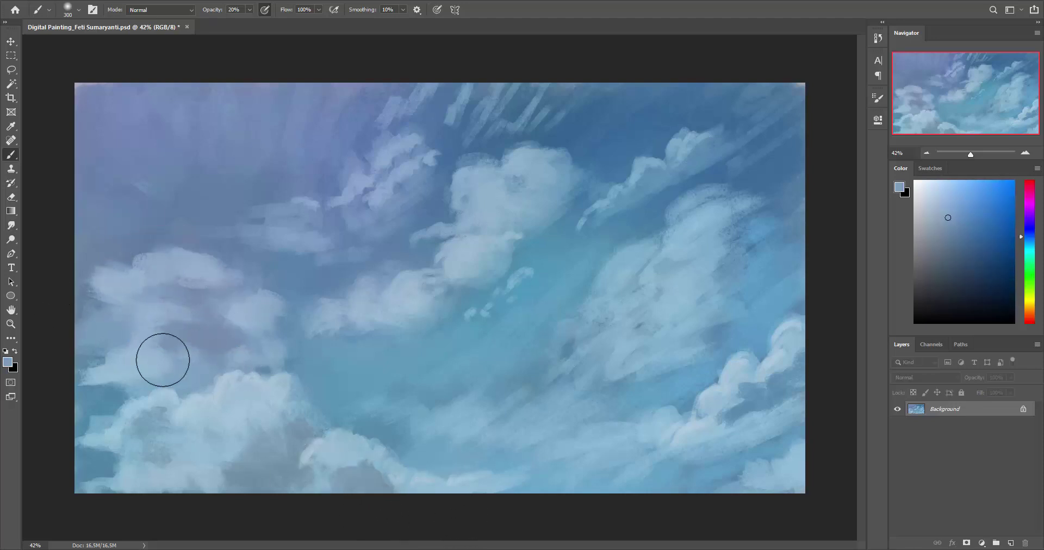
# Resample lighter cloud blues and deeper sky blues from across the painting
pyautogui.keyDown('alt'); pyautogui.click(141, 361); pyautogui.keyUp('alt')
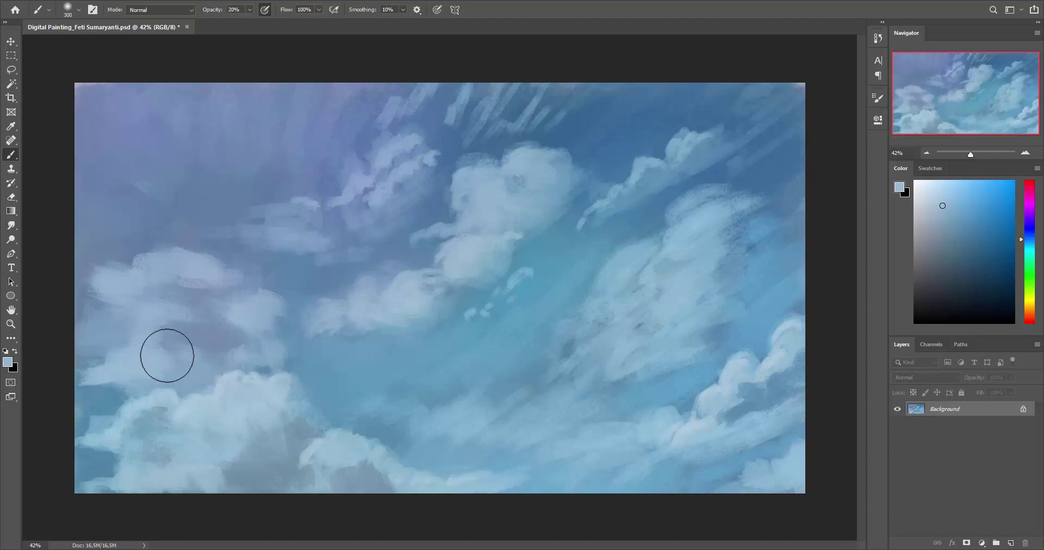
pyautogui.keyDown('alt'); pyautogui.click(420, 291); pyautogui.keyUp('alt')
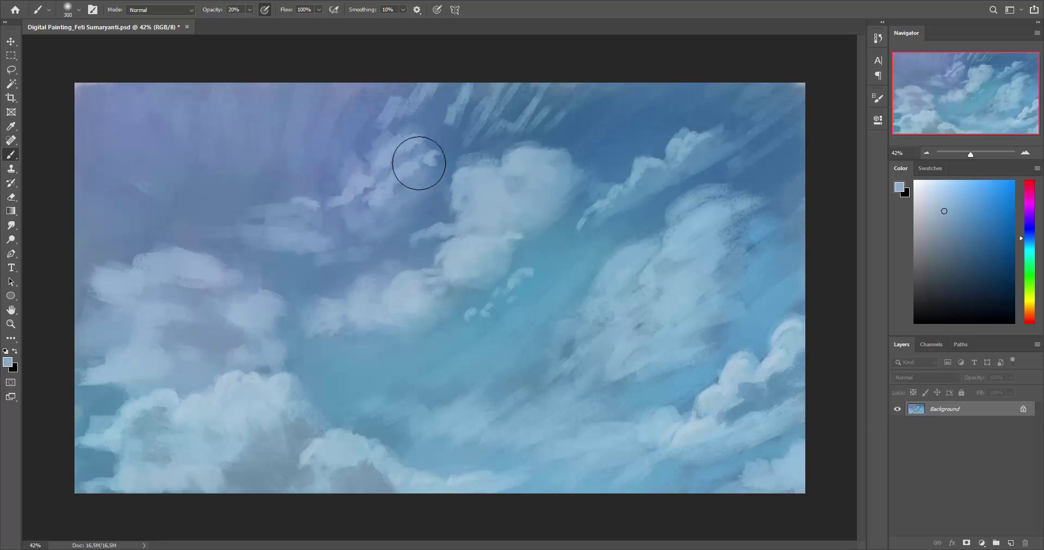
pyautogui.keyDown('alt'); pyautogui.click(398, 185); pyautogui.keyUp('alt')
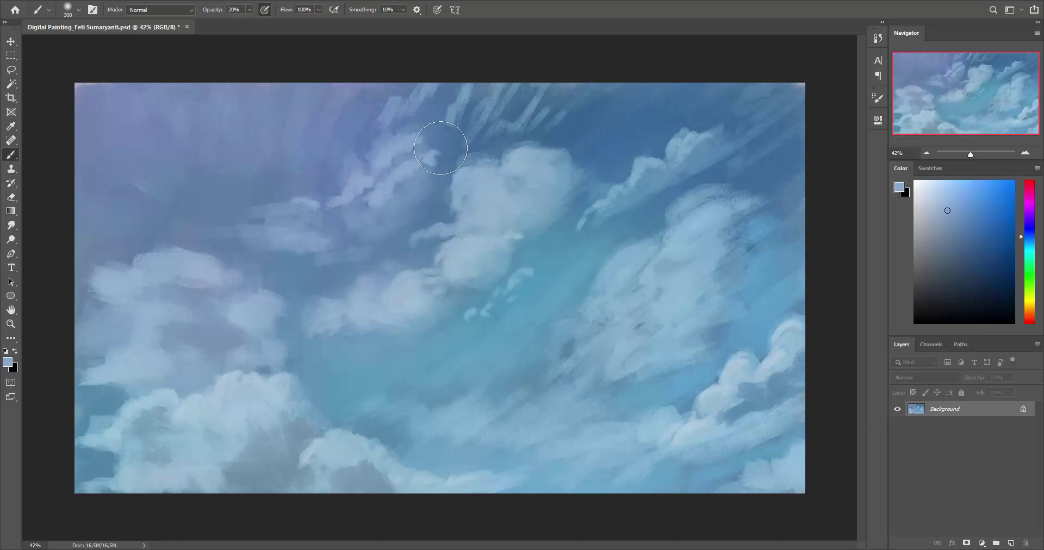
pyautogui.keyDown('alt'); pyautogui.click(286, 150); pyautogui.keyUp('alt')
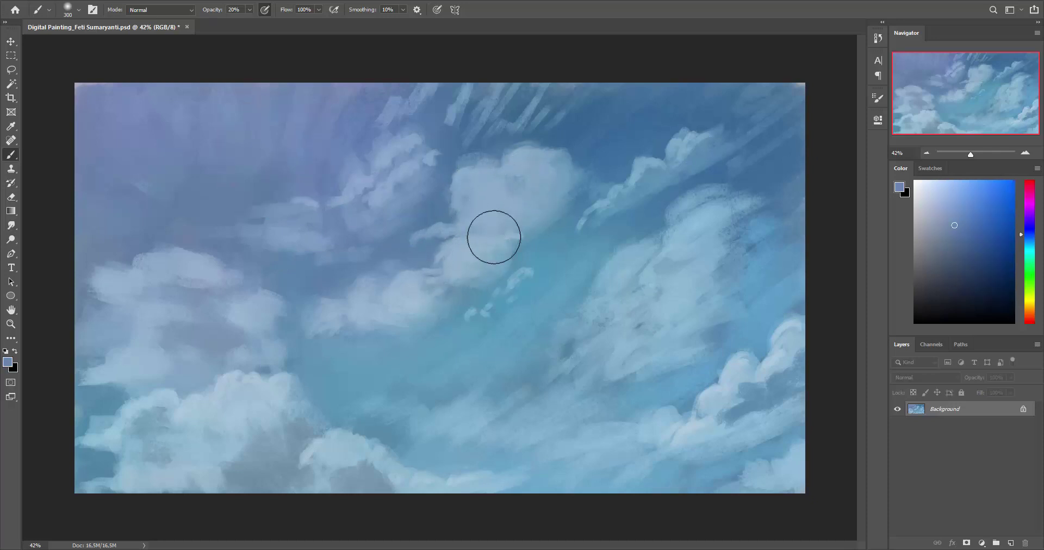
pyautogui.keyDown('alt'); pyautogui.click(697, 245); pyautogui.keyUp('alt')
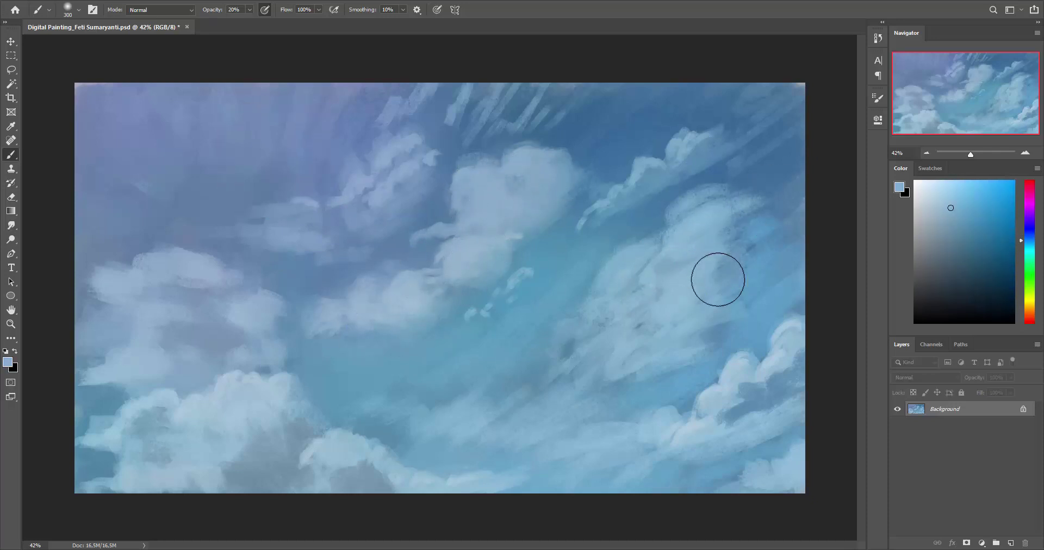
pyautogui.keyDown('alt'); pyautogui.click(775, 241); pyautogui.keyUp('alt')
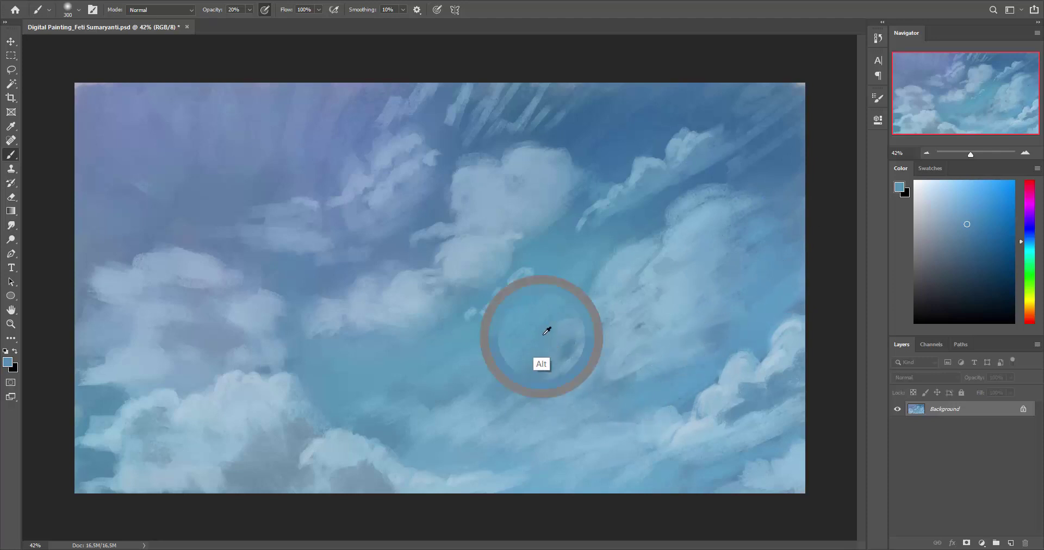
# Sample mid-sky cyan blues, then load a lighter blue and finally pink-magenta paint
pyautogui.keyDown('alt'); pyautogui.click(543, 361); pyautogui.keyUp('alt')
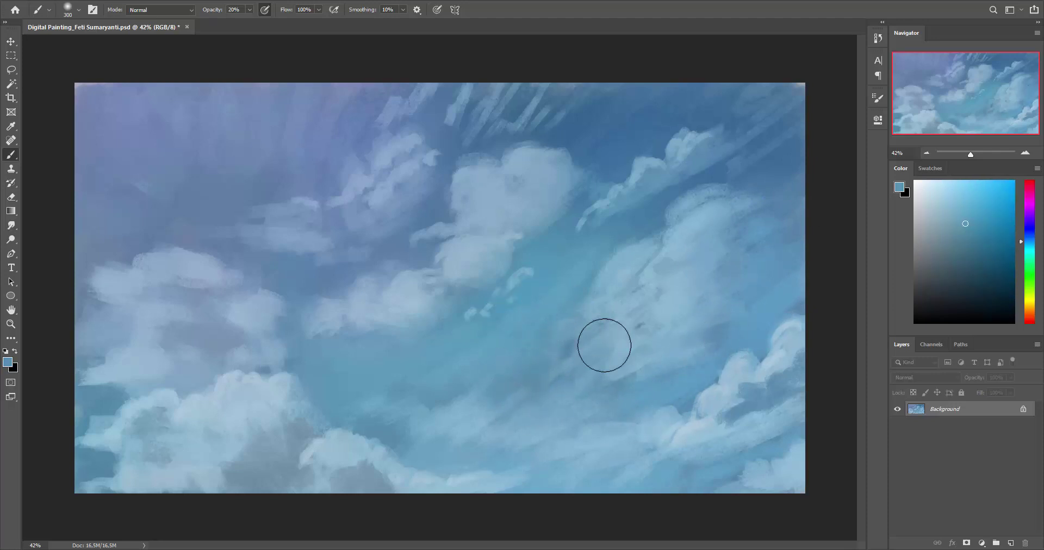
pyautogui.keyDown('alt'); pyautogui.click(503, 328); pyautogui.keyUp('alt')
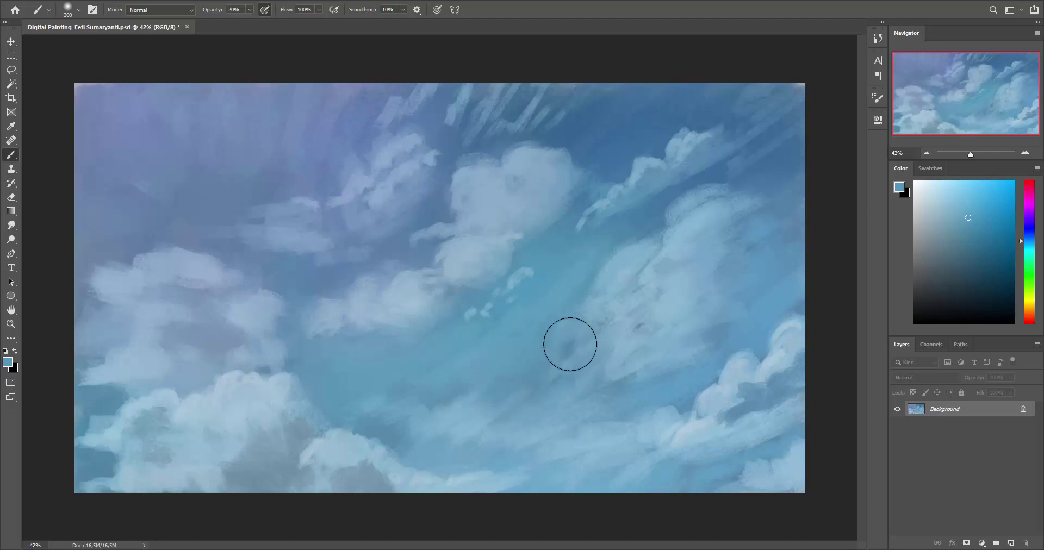
pyautogui.keyDown('alt'); pyautogui.click(510, 340); pyautogui.keyUp('alt')
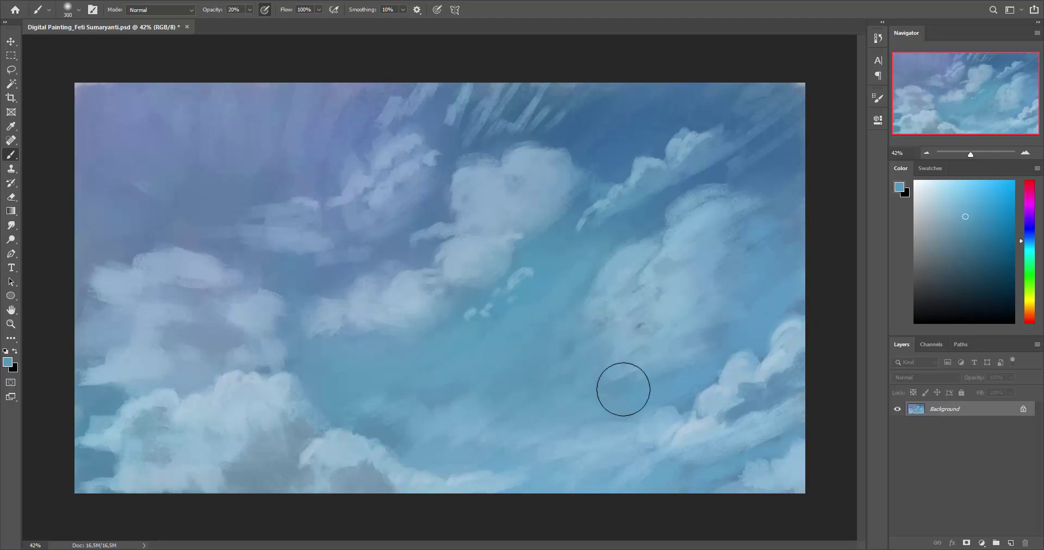
pyautogui.keyDown('alt'); pyautogui.click(683, 491); pyautogui.keyUp('alt')
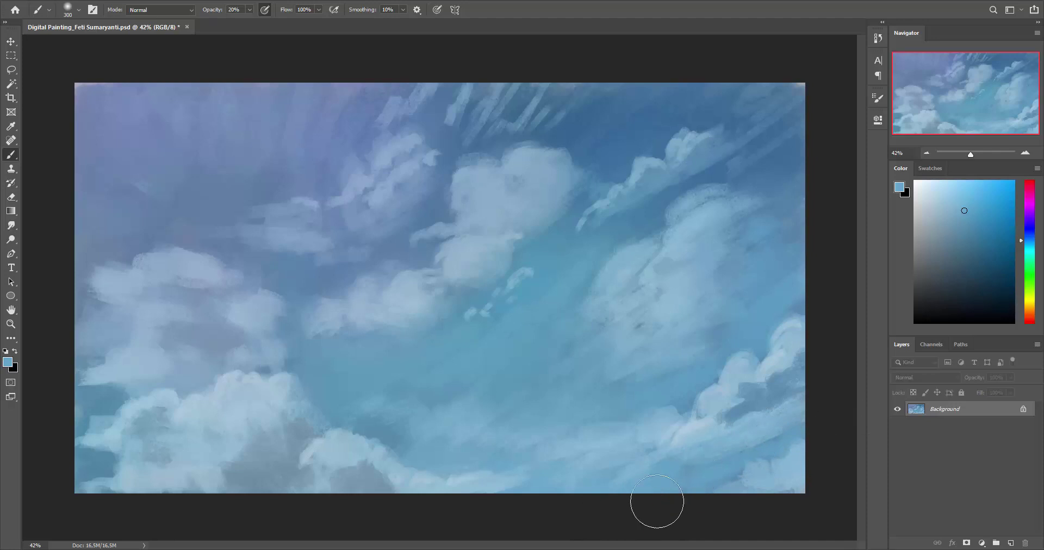
pyautogui.keyDown('alt'); pyautogui.click(495, 350); pyautogui.keyUp('alt')
pyautogui.click(953, 195)
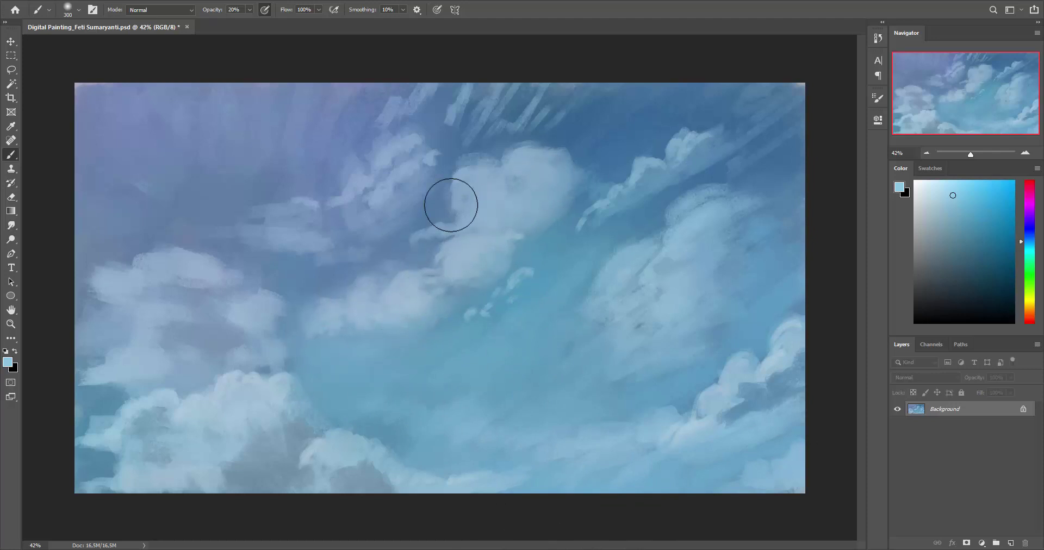
pyautogui.click(1029, 204)
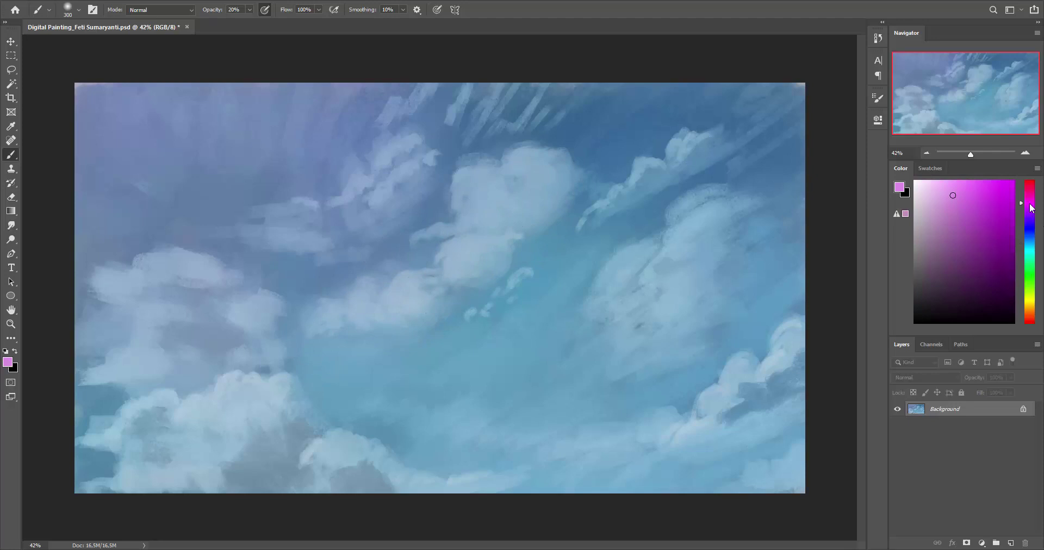
# Paint violet and purple-grey shading over the central and lower-left clouds, then load dark blue-grey
pyautogui.moveTo(1030, 205); pyautogui.dragTo(1032, 214)
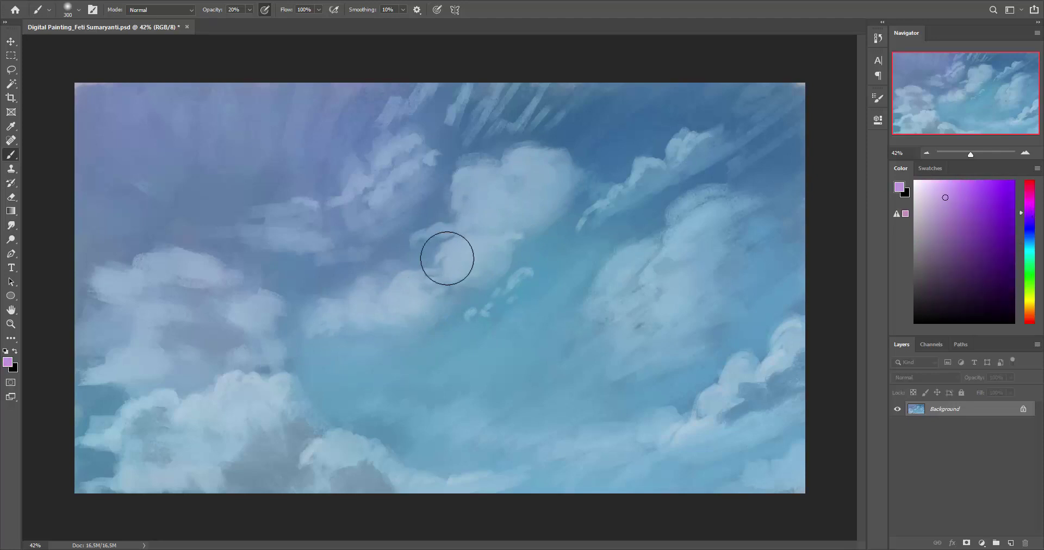
pyautogui.moveTo(447, 258)
pyautogui.mouseDown()
pyautogui.moveTo(314, 315)
pyautogui.moveTo(294, 221)
pyautogui.moveTo(295, 333)
pyautogui.moveTo(373, 280)
pyautogui.mouseUp()
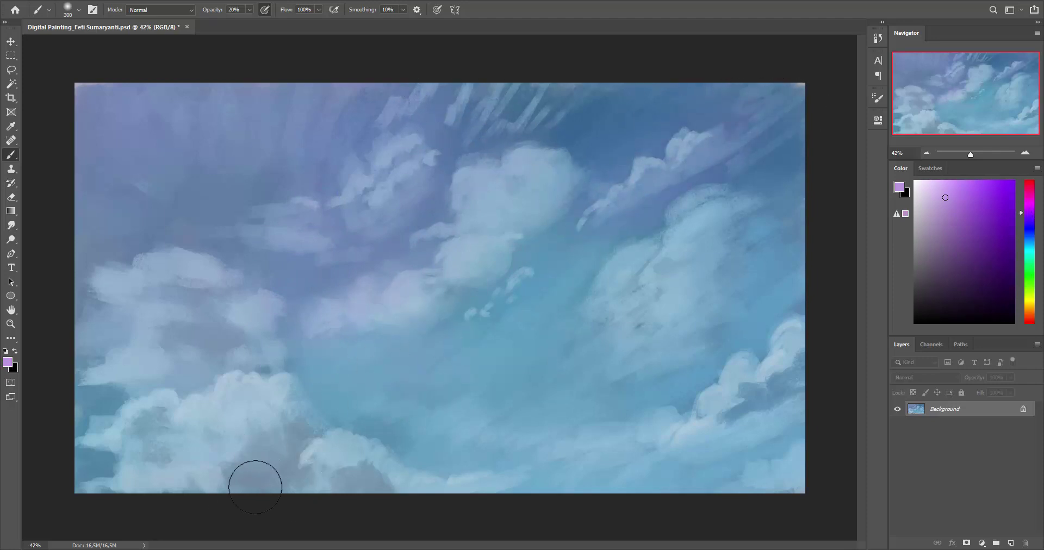
pyautogui.moveTo(323, 460); pyautogui.dragTo(306, 426)
pyautogui.click(944, 224)
pyautogui.keyDown('alt'); pyautogui.click(772, 381); pyautogui.keyUp('alt')
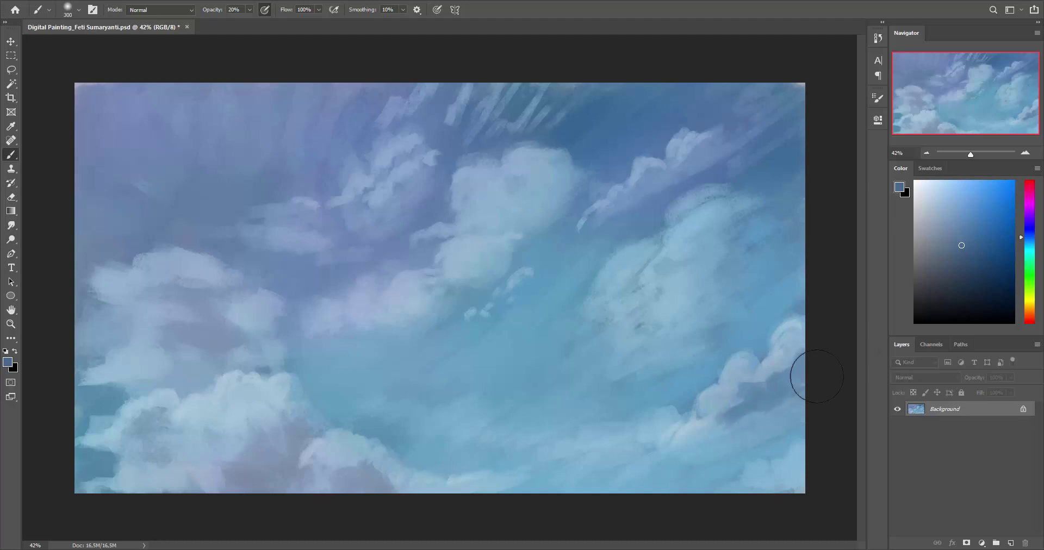
# Sample and adjust deeper upper-right sky blues, then paint a faint blue stroke across the lower sky
pyautogui.keyDown('alt'); pyautogui.click(707, 239); pyautogui.keyUp('alt')
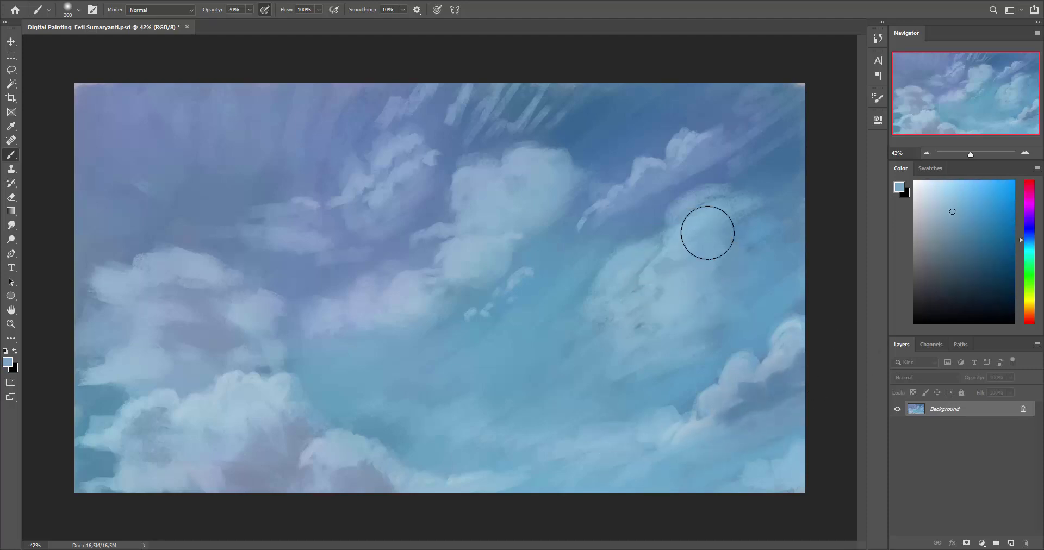
pyautogui.keyDown('alt'); pyautogui.click(729, 162); pyautogui.keyUp('alt')
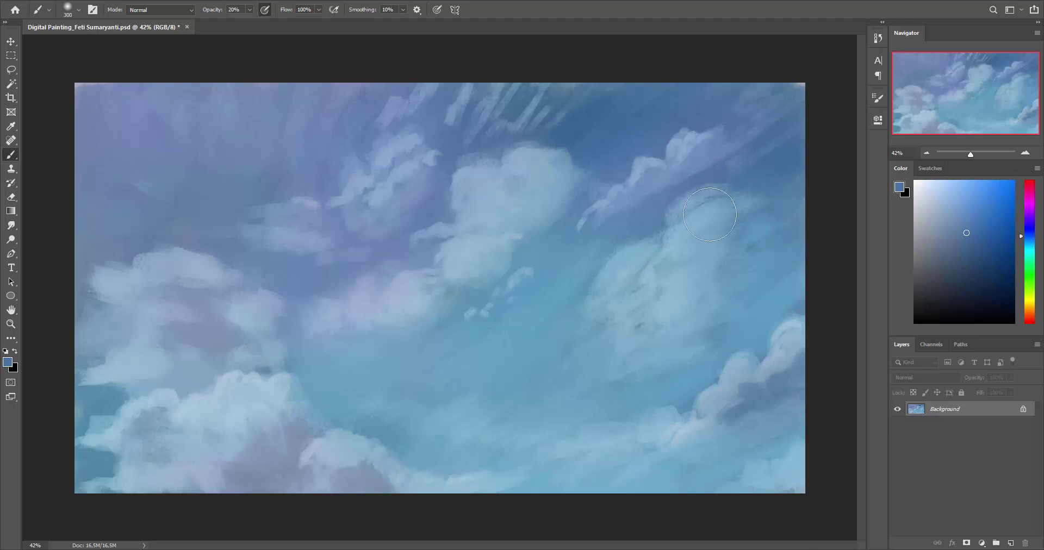
pyautogui.keyDown('alt'); pyautogui.click(661, 202); pyautogui.keyUp('alt')
pyautogui.click(983, 232)
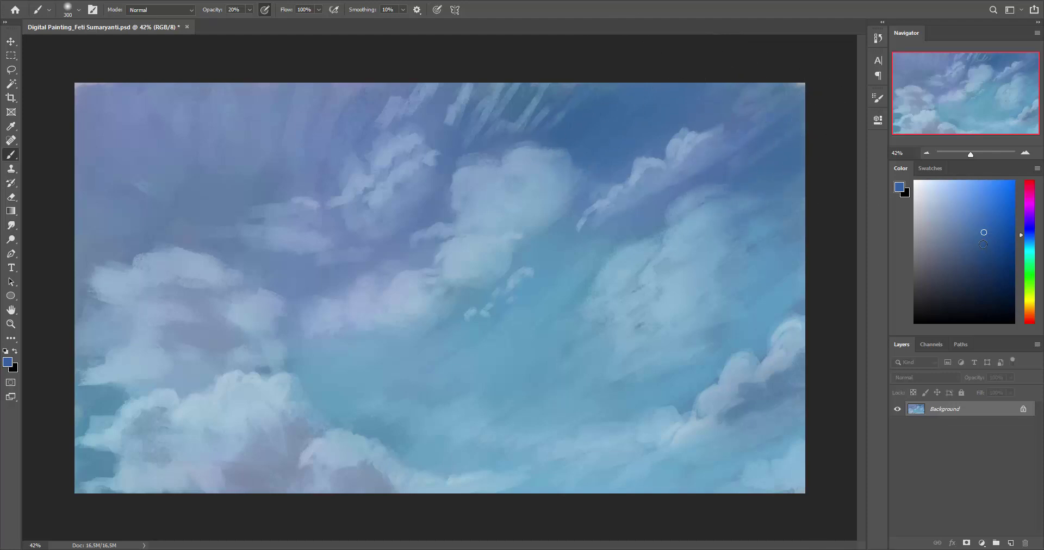
pyautogui.keyDown('alt'); pyautogui.click(752, 138); pyautogui.keyUp('alt')
pyautogui.keyDown('alt'); pyautogui.click(772, 267); pyautogui.keyUp('alt')
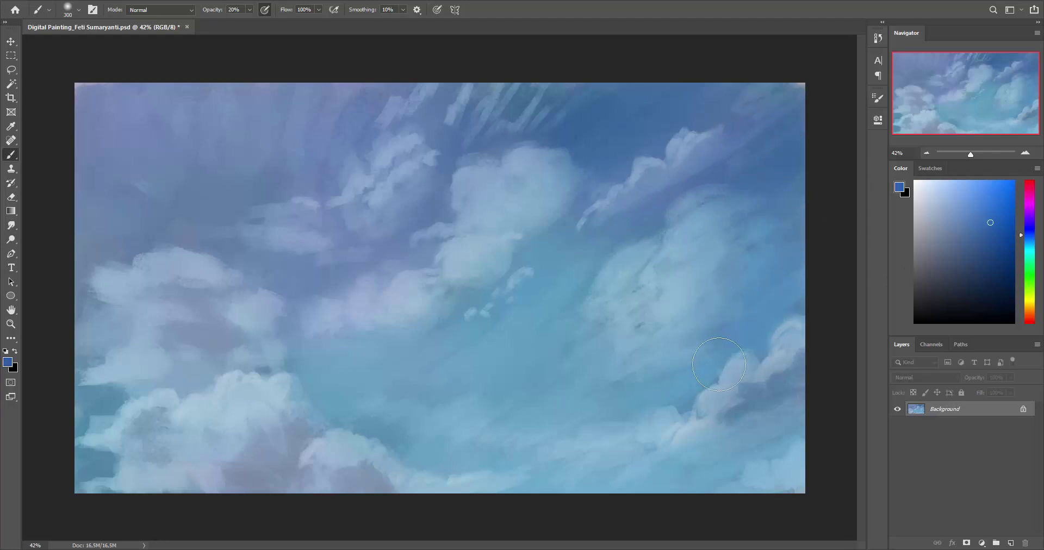
pyautogui.moveTo(677, 406); pyautogui.dragTo(593, 462)
pyautogui.rightClick(491, 344)
# With a textured cloud brush at size 45, paint light wisps along the central cloud's upper edge
pyautogui.click(555, 405)
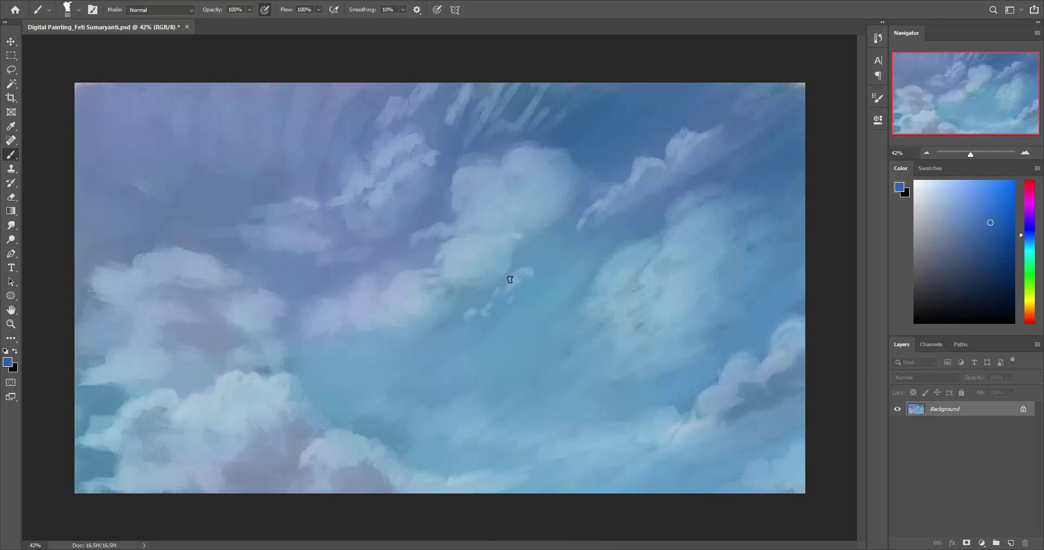
pyautogui.press(']')
pyautogui.press(']')
pyautogui.keyDown('alt'); pyautogui.click(534, 195); pyautogui.keyUp('alt')
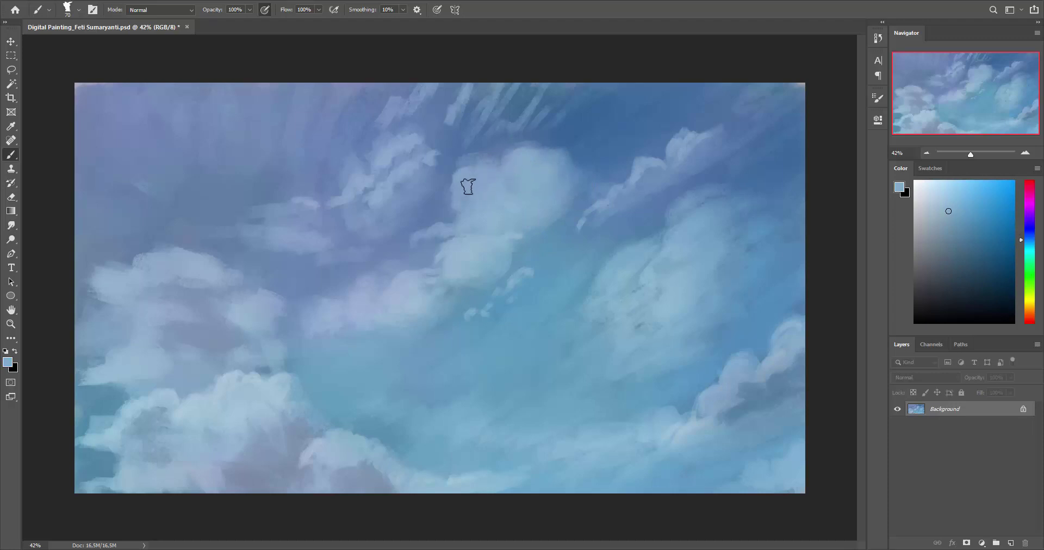
pyautogui.press('[')
pyautogui.press('[')
pyautogui.press('[')
pyautogui.moveTo(430, 242); pyautogui.dragTo(412, 230)
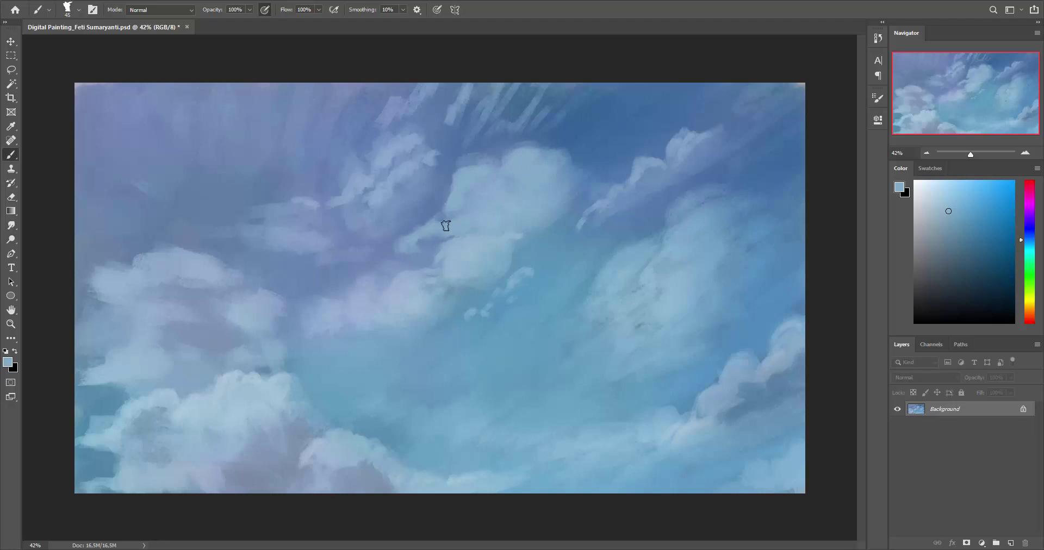
pyautogui.moveTo(427, 232)
pyautogui.mouseDown()
pyautogui.moveTo(416, 215)
pyautogui.moveTo(413, 248)
pyautogui.mouseUp()
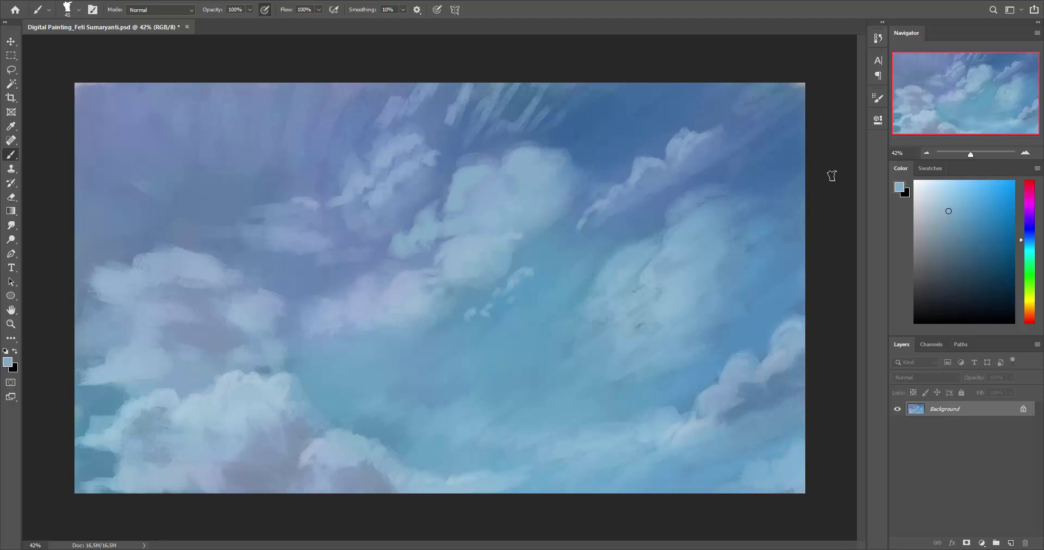
# Refine the light blue paint colour from the Color panel and cloud samples, keeping size 45
pyautogui.click(935, 196)
pyautogui.keyDown('alt'); pyautogui.click(458, 194); pyautogui.keyUp('alt')
pyautogui.press('alt')
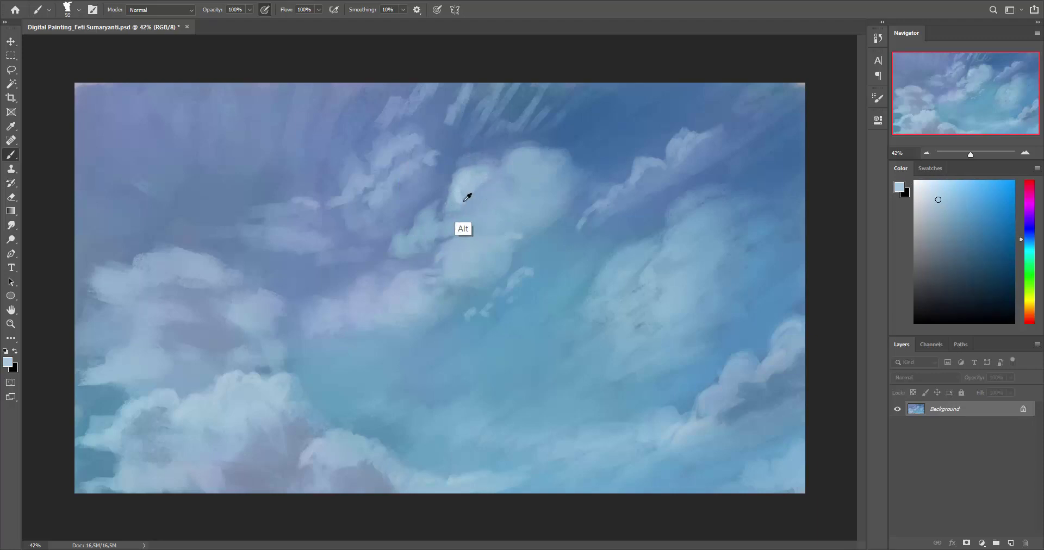
pyautogui.keyDown('alt'); pyautogui.click(465, 201); pyautogui.keyUp('alt')
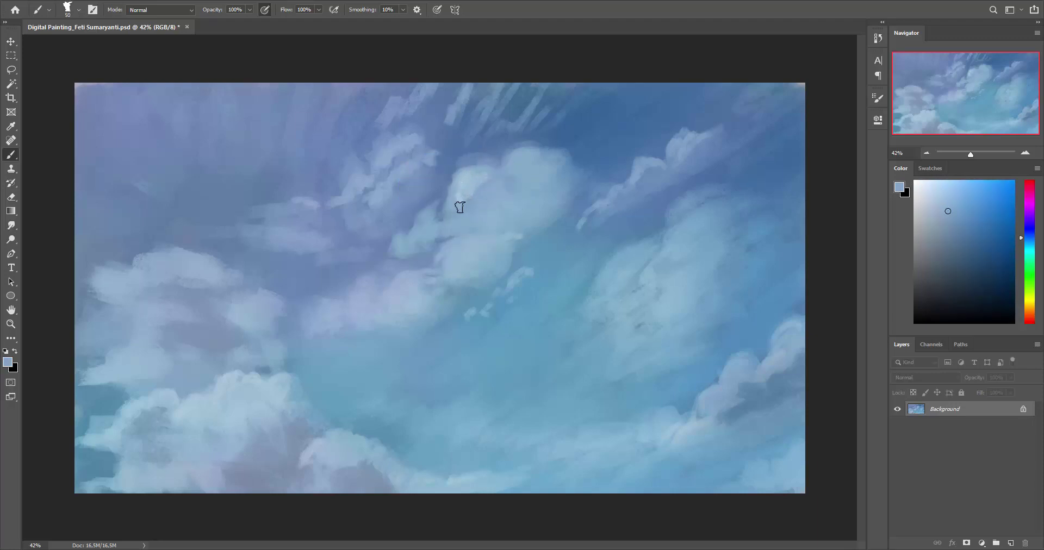
pyautogui.keyDown('alt'); pyautogui.click(476, 204); pyautogui.keyUp('alt')
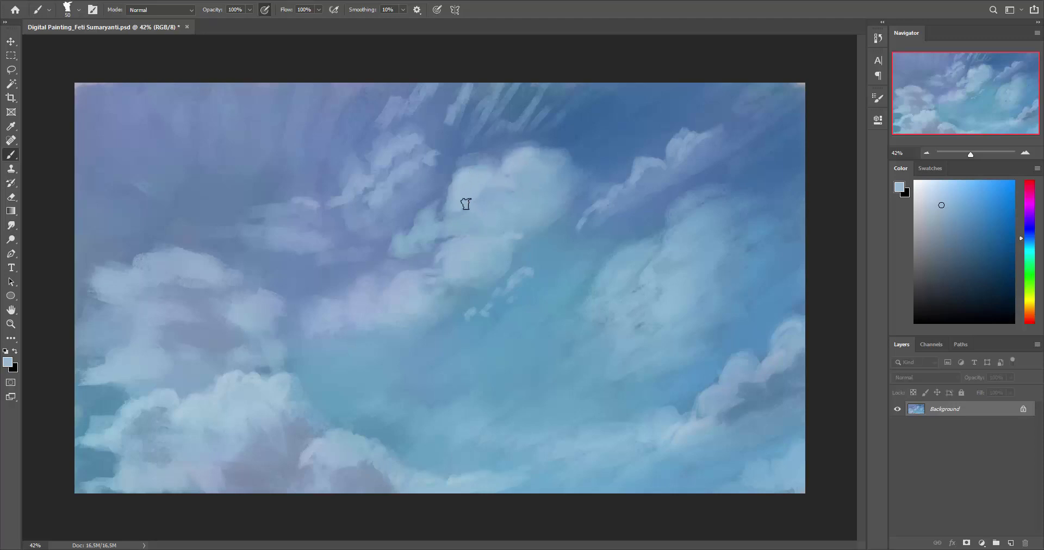
pyautogui.press('[')
pyautogui.press('[')
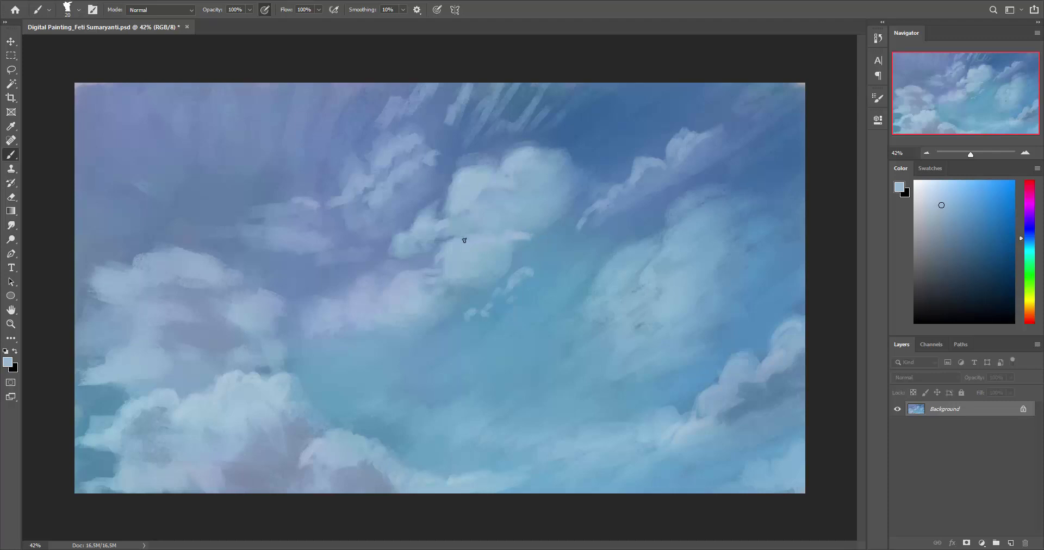
pyautogui.keyDown('alt'); pyautogui.click(517, 177); pyautogui.keyUp('alt')
# Highlight the cloud top, sample a light blue and brush a faint stroke on a cloud edge
pyautogui.moveTo(451, 197); pyautogui.dragTo(454, 211)
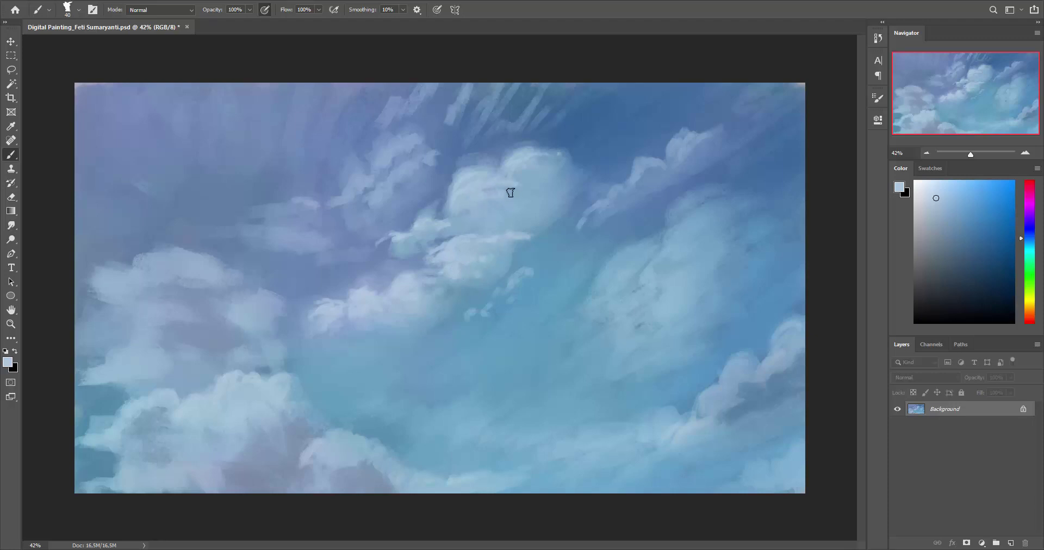
pyautogui.press('alt')
pyautogui.keyDown('alt'); pyautogui.click(545, 197); pyautogui.keyUp('alt')
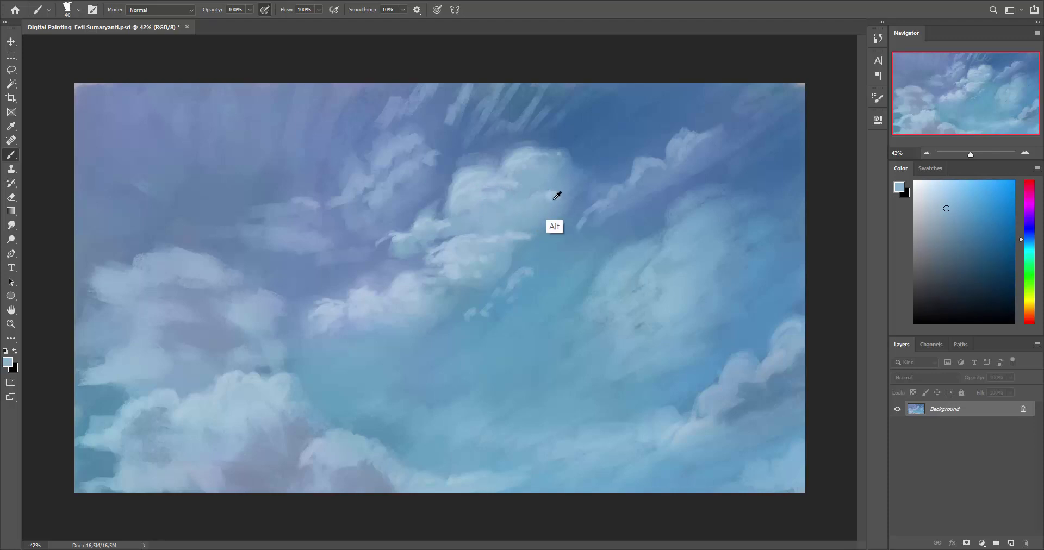
pyautogui.keyDown('alt'); pyautogui.click(550, 201); pyautogui.keyUp('alt')
pyautogui.press('[')
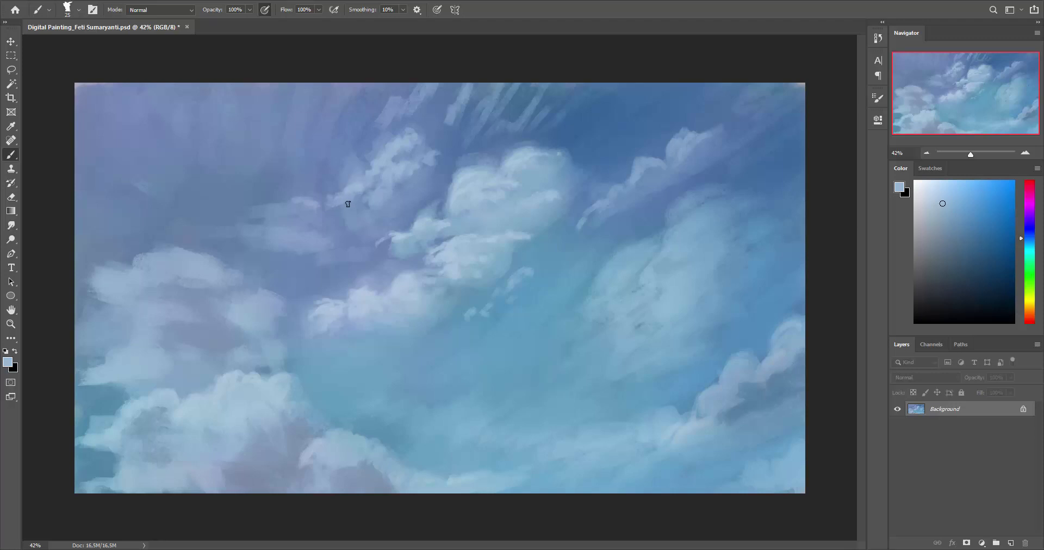
pyautogui.moveTo(333, 201); pyautogui.dragTo(310, 198)
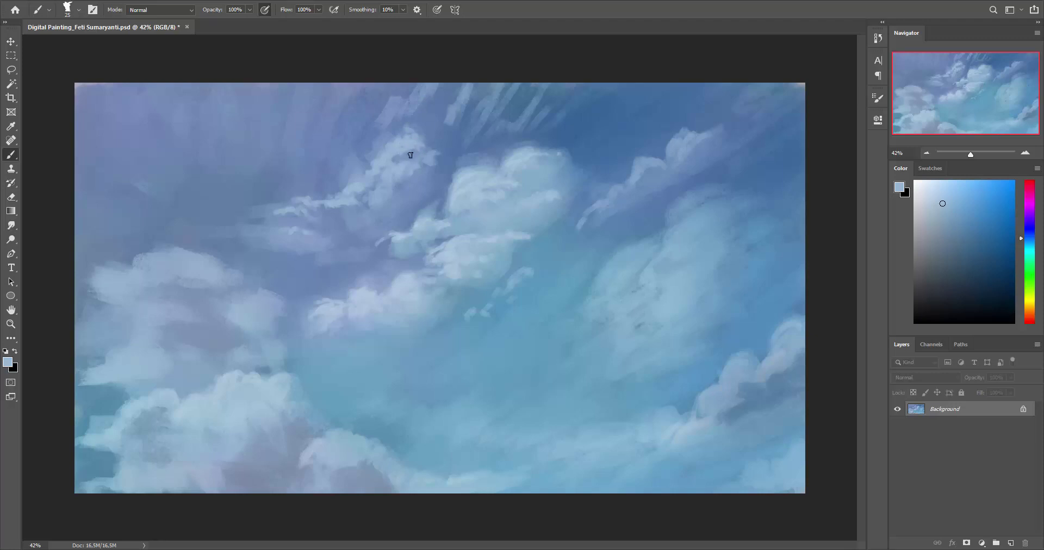
# Whiten the central cloud, brighten its lower part and add light streaks over the top rays
pyautogui.moveTo(407, 155)
pyautogui.mouseDown()
pyautogui.moveTo(419, 156)
pyautogui.moveTo(400, 145)
pyautogui.mouseUp()
pyautogui.moveTo(382, 213)
pyautogui.mouseDown()
pyautogui.moveTo(365, 227)
pyautogui.moveTo(408, 214)
pyautogui.mouseUp()
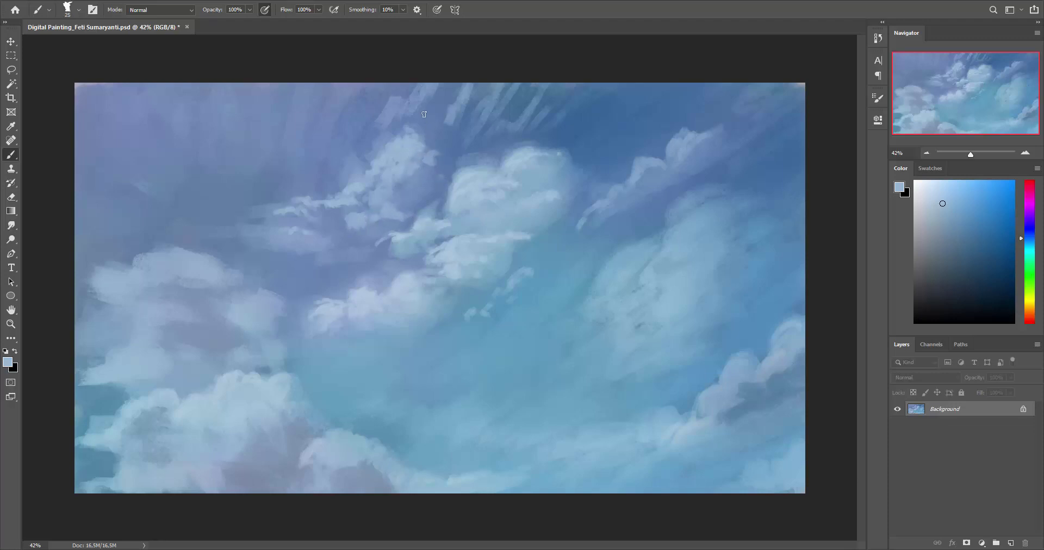
pyautogui.moveTo(422, 90)
pyautogui.mouseDown()
pyautogui.moveTo(401, 130)
pyautogui.moveTo(427, 95)
pyautogui.moveTo(433, 137)
pyautogui.moveTo(487, 94)
pyautogui.moveTo(453, 146)
pyautogui.mouseUp()
pyautogui.keyDown('alt'); pyautogui.click(482, 149); pyautogui.keyUp('alt')
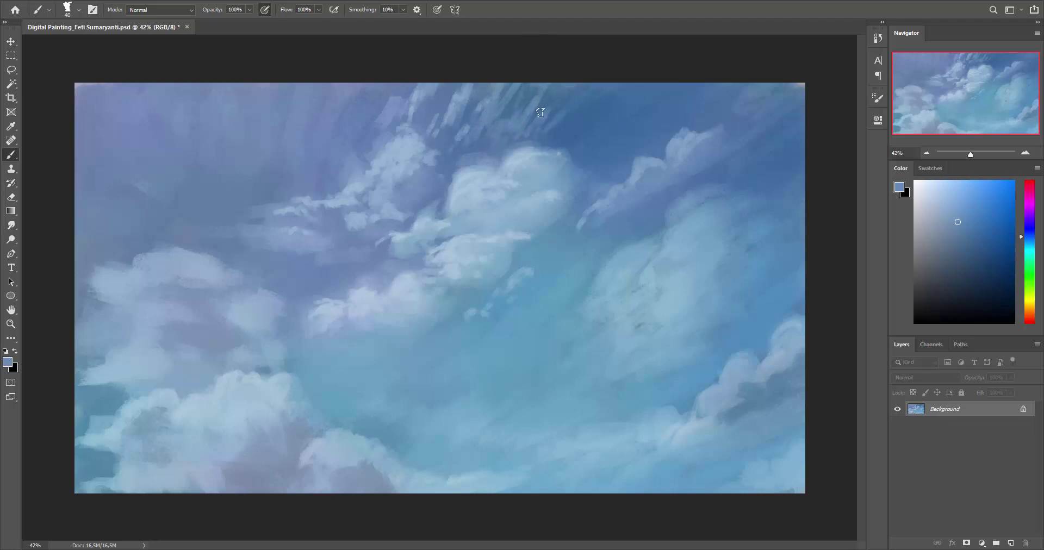
pyautogui.press(']')
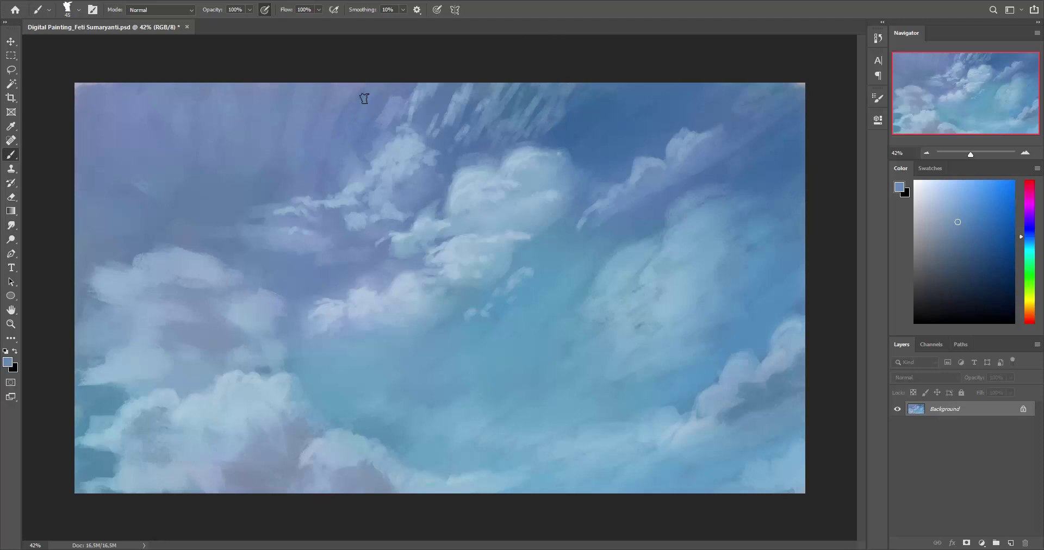
pyautogui.press('alt')
pyautogui.moveTo(371, 121)
pyautogui.mouseDown()
pyautogui.moveTo(357, 103)
pyautogui.moveTo(341, 160)
pyautogui.mouseUp()
pyautogui.moveTo(368, 86); pyautogui.dragTo(322, 182)
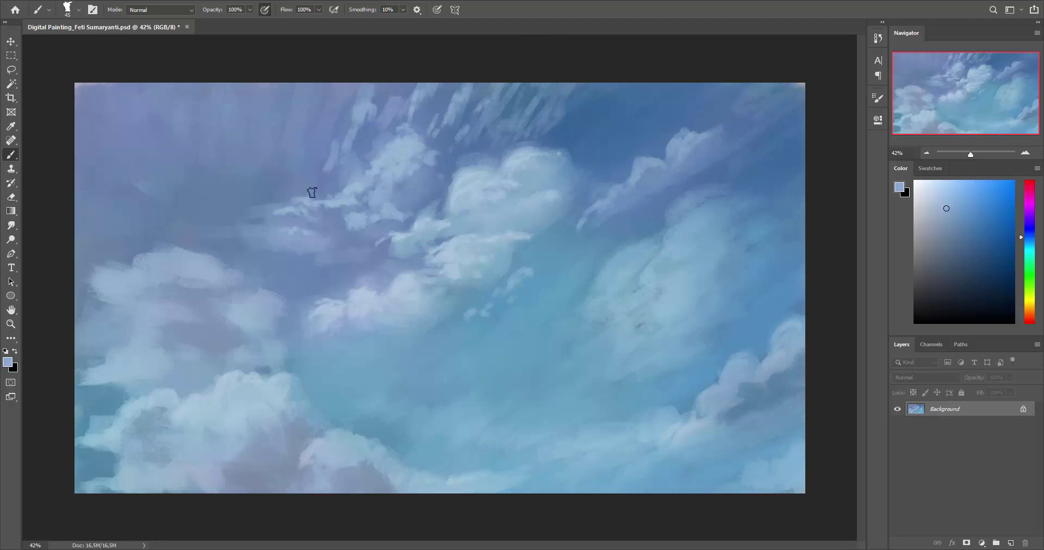
# Sample paler cloud blues and, at brush size 80, lighten the right cloud edge
pyautogui.keyDown('alt'); pyautogui.click(310, 109); pyautogui.keyUp('alt')
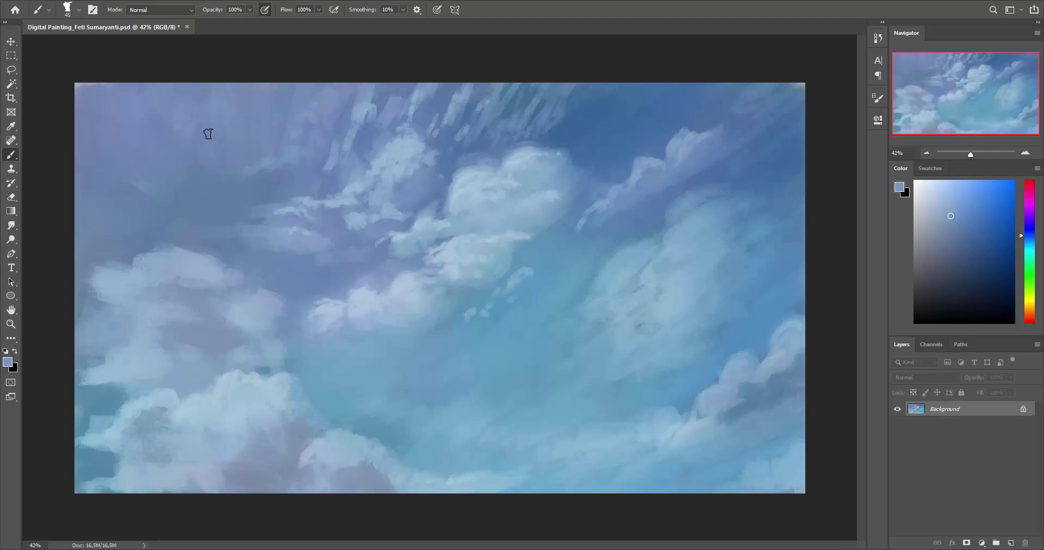
pyautogui.keyDown('alt'); pyautogui.click(456, 269); pyautogui.keyUp('alt')
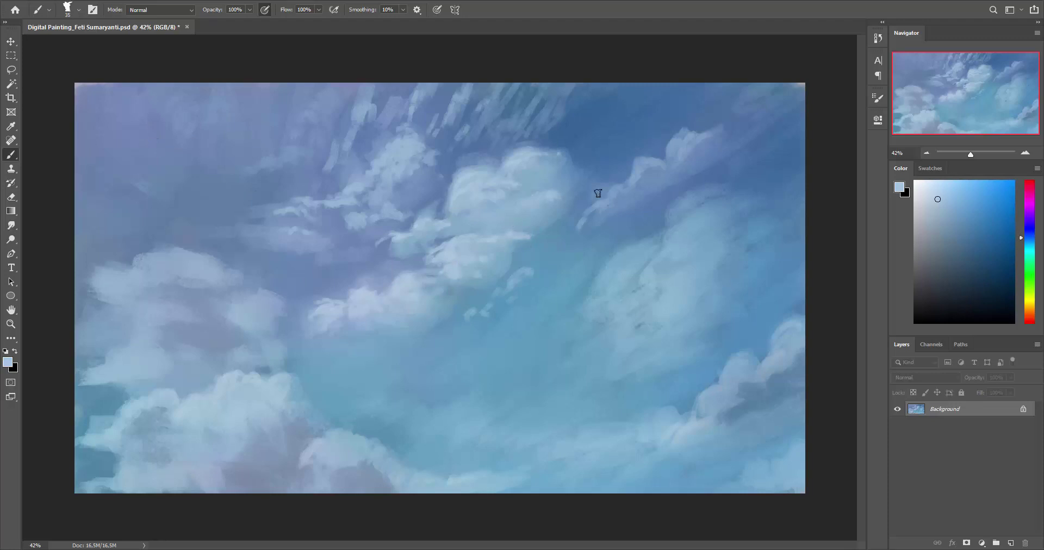
pyautogui.keyDown('alt'); pyautogui.click(639, 179); pyautogui.keyUp('alt')
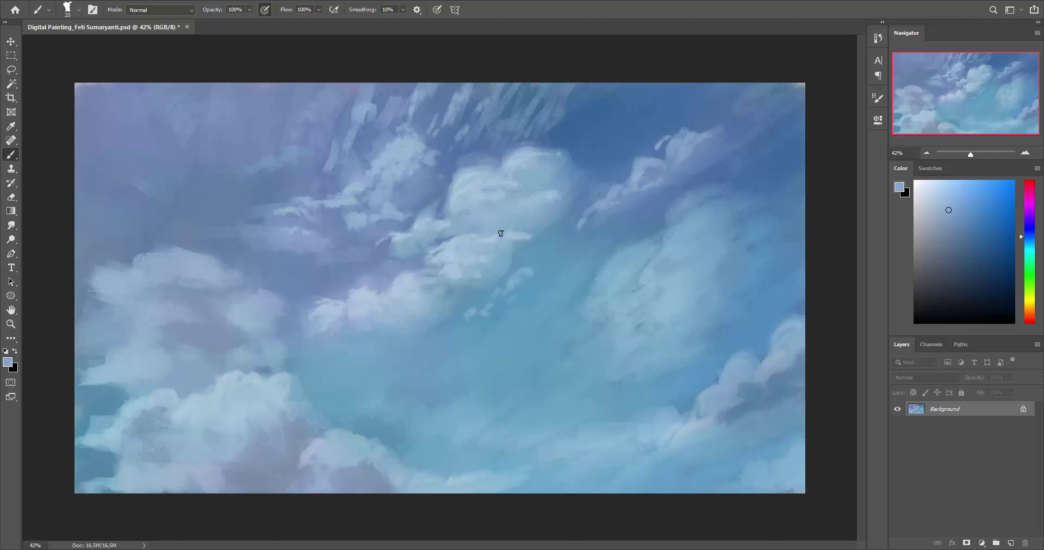
pyautogui.press(']')
pyautogui.press(']')
pyautogui.press(']')
pyautogui.keyDown('alt'); pyautogui.click(511, 218); pyautogui.keyUp('alt')
pyautogui.moveTo(559, 212)
pyautogui.mouseDown()
pyautogui.moveTo(598, 181)
pyautogui.moveTo(582, 168)
pyautogui.mouseUp()
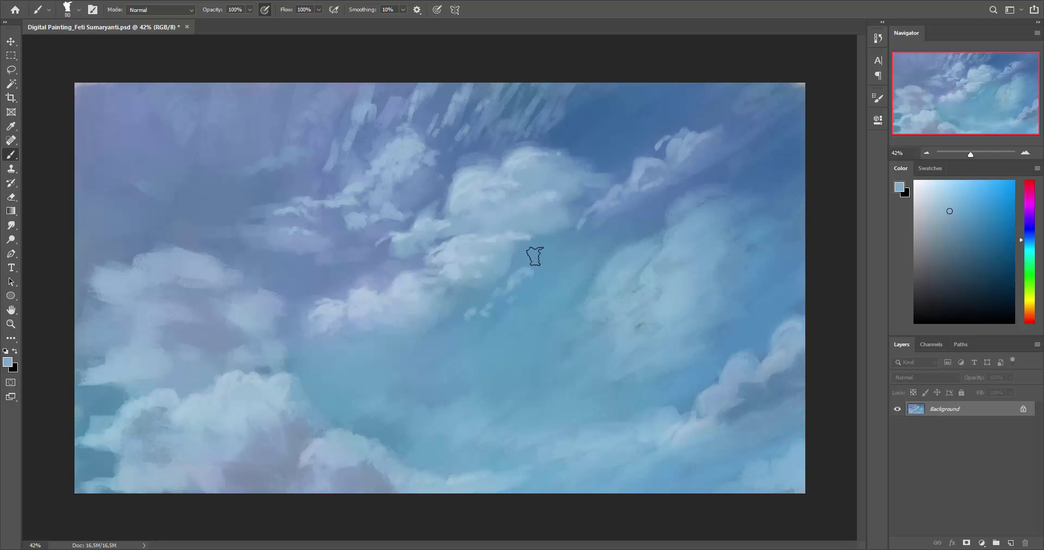
# Lighten and brighten the mid-left cloud edge with a brush reduced to 60
pyautogui.keyDown('alt'); pyautogui.click(410, 310); pyautogui.keyUp('alt')
pyautogui.moveTo(309, 282); pyautogui.dragTo(352, 266)
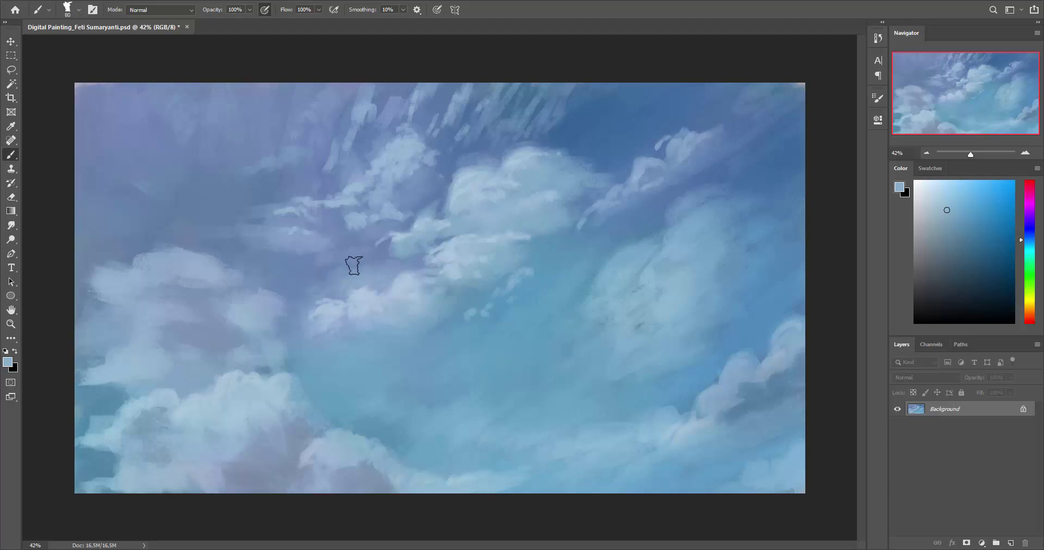
pyautogui.press('[')
pyautogui.press('[')
pyautogui.moveTo(331, 276)
pyautogui.mouseDown()
pyautogui.moveTo(341, 268)
pyautogui.moveTo(267, 283)
pyautogui.moveTo(283, 274)
pyautogui.mouseUp()
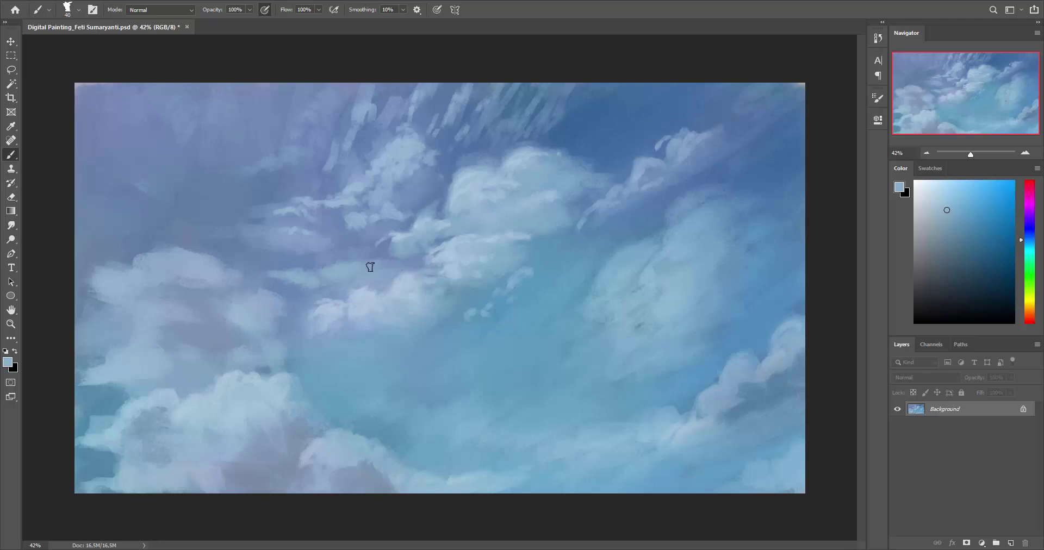
# Lighten a wisp among the central clouds, then sample grey-blues with the brush at 90
pyautogui.moveTo(369, 267); pyautogui.dragTo(240, 269)
pyautogui.keyDown('alt'); pyautogui.click(336, 104); pyautogui.keyUp('alt')
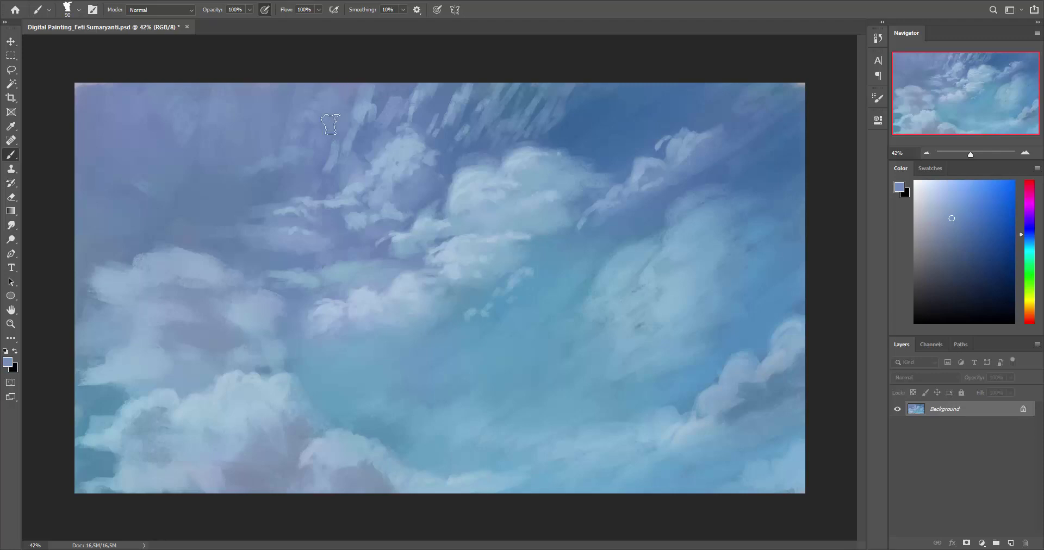
pyautogui.press(']')
pyautogui.press(']')
pyautogui.press(']')
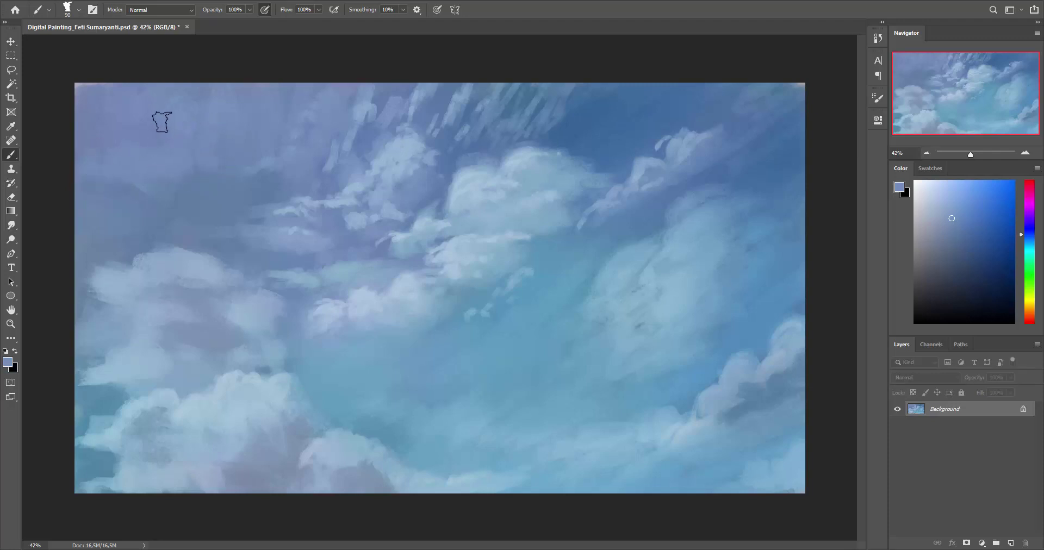
pyautogui.keyDown('alt'); pyautogui.click(370, 277); pyautogui.keyUp('alt')
pyautogui.keyDown('alt'); pyautogui.click(136, 114); pyautogui.keyUp('alt')
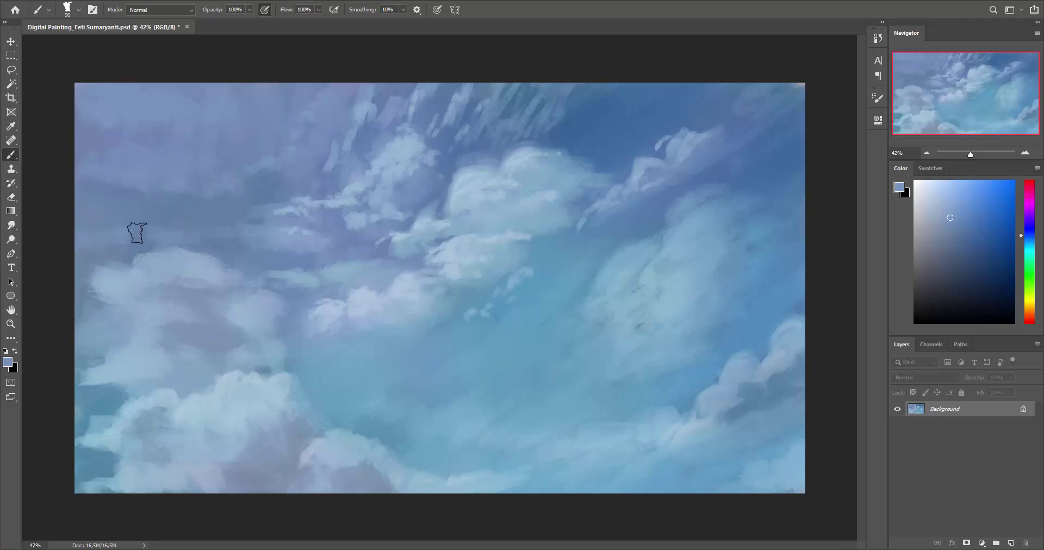
pyautogui.keyDown('alt'); pyautogui.click(117, 206); pyautogui.keyUp('alt')
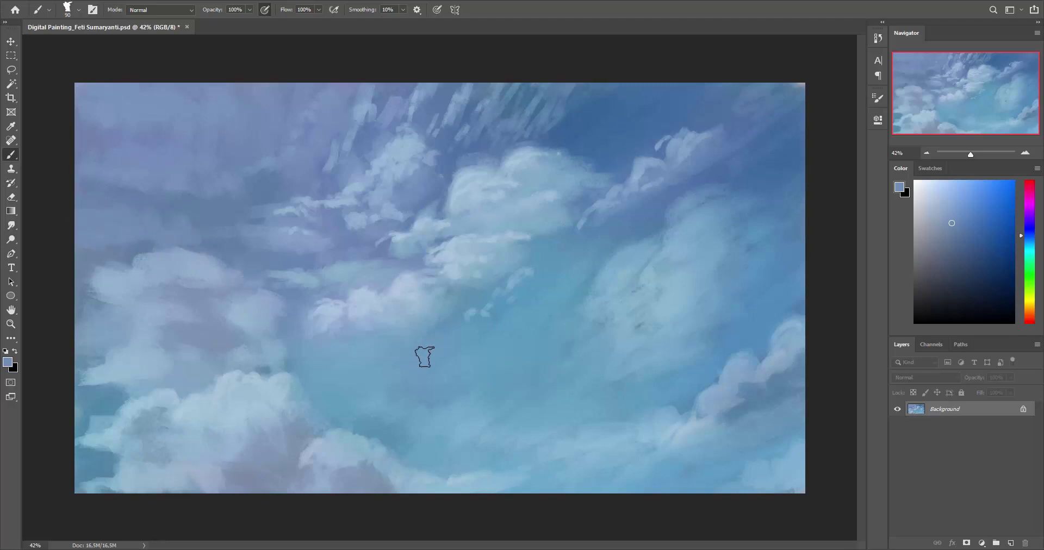
# Sample several lighter cyan-blue cloud tones from the centre clouds
pyautogui.keyDown('alt'); pyautogui.click(400, 311); pyautogui.keyUp('alt')
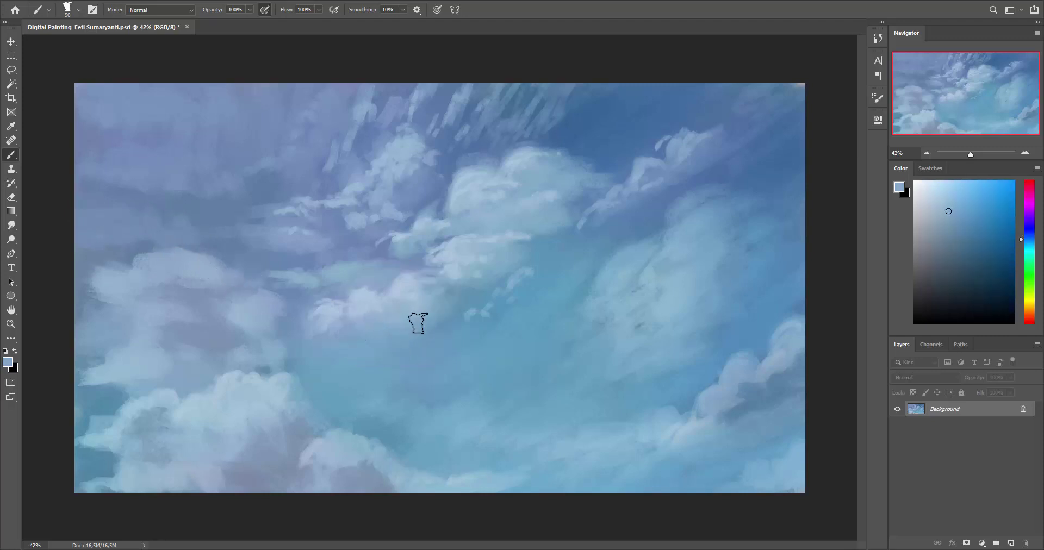
pyautogui.keyDown('alt'); pyautogui.click(380, 310); pyautogui.keyUp('alt')
pyautogui.keyDown('alt'); pyautogui.click(403, 311); pyautogui.keyUp('alt')
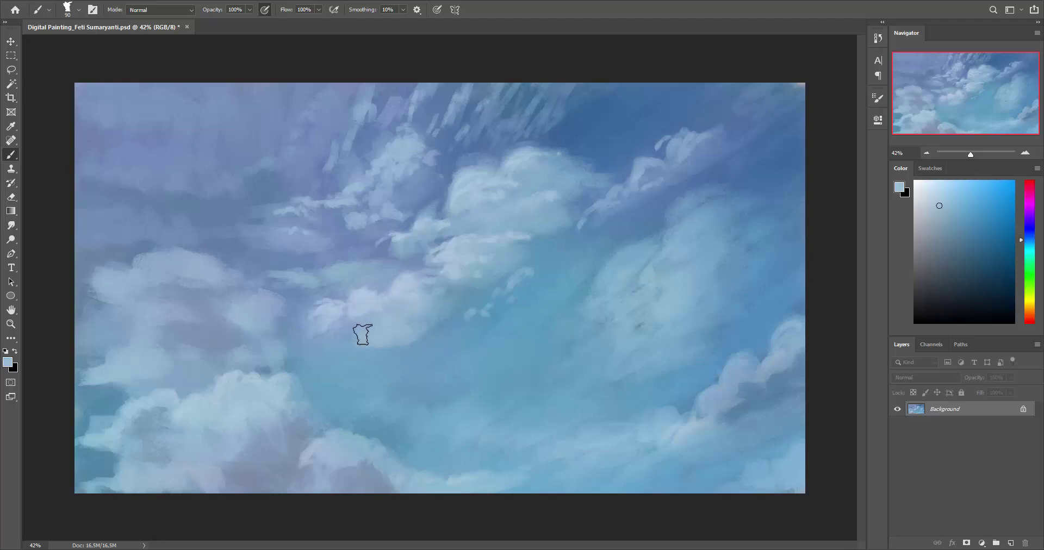
pyautogui.press('alt')
pyautogui.keyDown('alt'); pyautogui.click(429, 322); pyautogui.keyUp('alt')
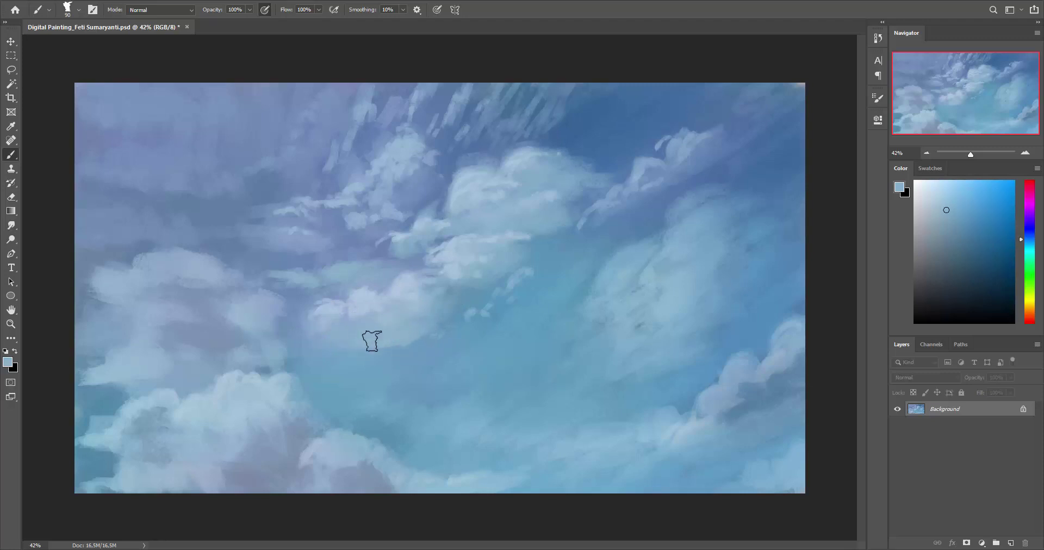
pyautogui.keyDown('alt'); pyautogui.click(410, 332); pyautogui.keyUp('alt')
# Sample light cloud blues and paint light streaks across the right cloud
pyautogui.keyDown('alt'); pyautogui.click(663, 307); pyautogui.keyUp('alt')
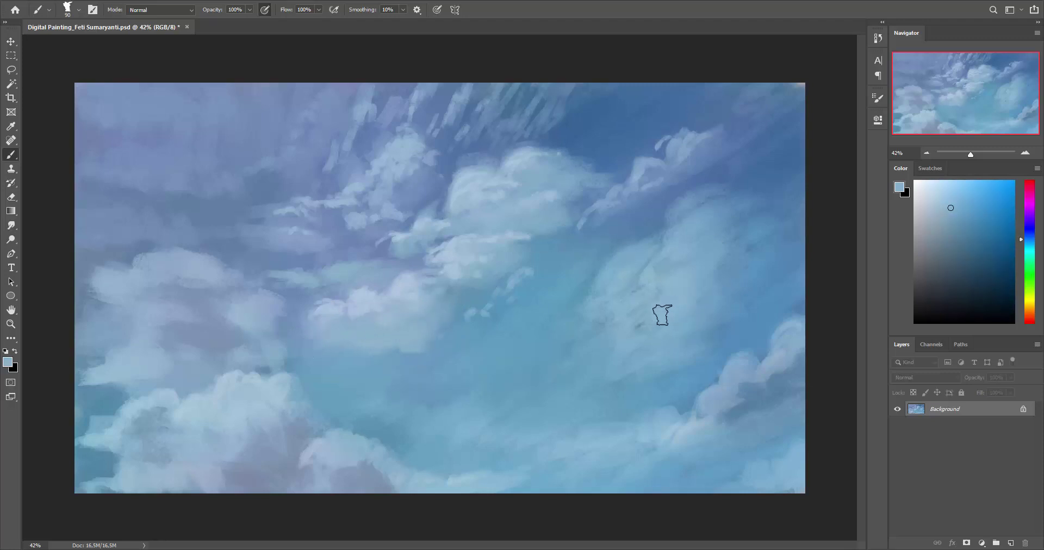
pyautogui.keyDown('alt'); pyautogui.click(506, 281); pyautogui.keyUp('alt')
pyautogui.keyDown('alt'); pyautogui.click(548, 199); pyautogui.keyUp('alt')
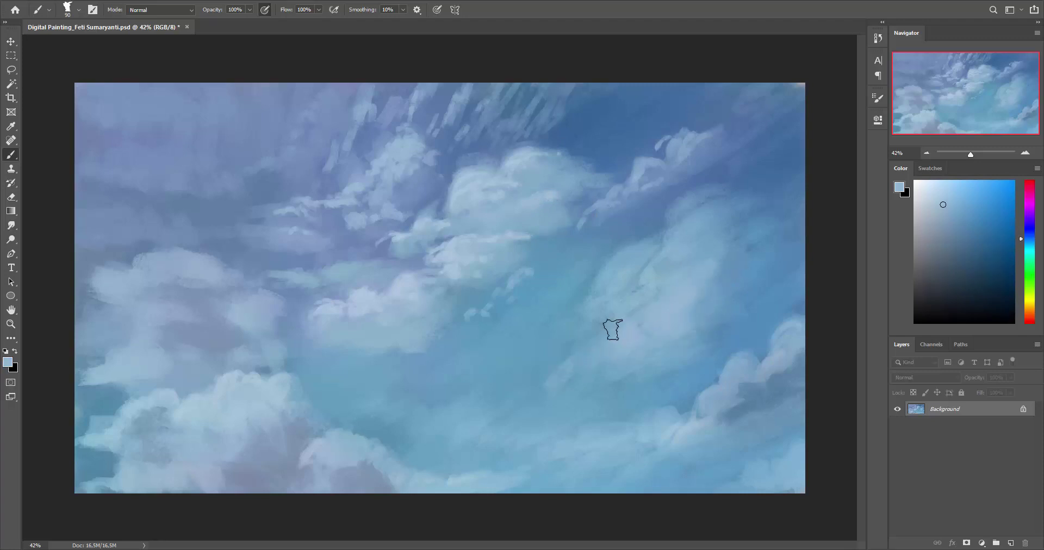
pyautogui.press('alt')
pyautogui.keyDown('alt'); pyautogui.click(535, 389); pyautogui.keyUp('alt')
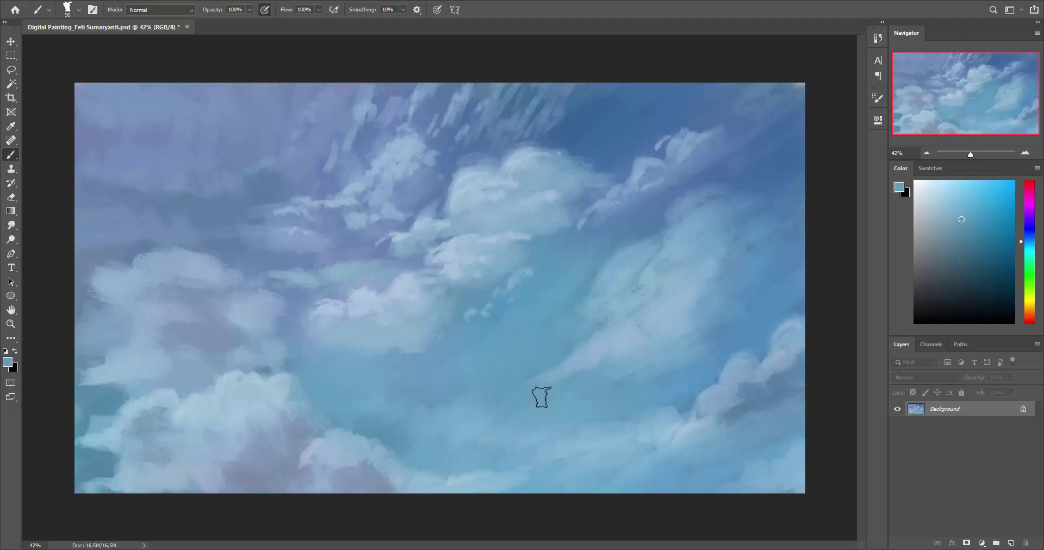
pyautogui.keyDown('alt'); pyautogui.click(597, 353); pyautogui.keyUp('alt')
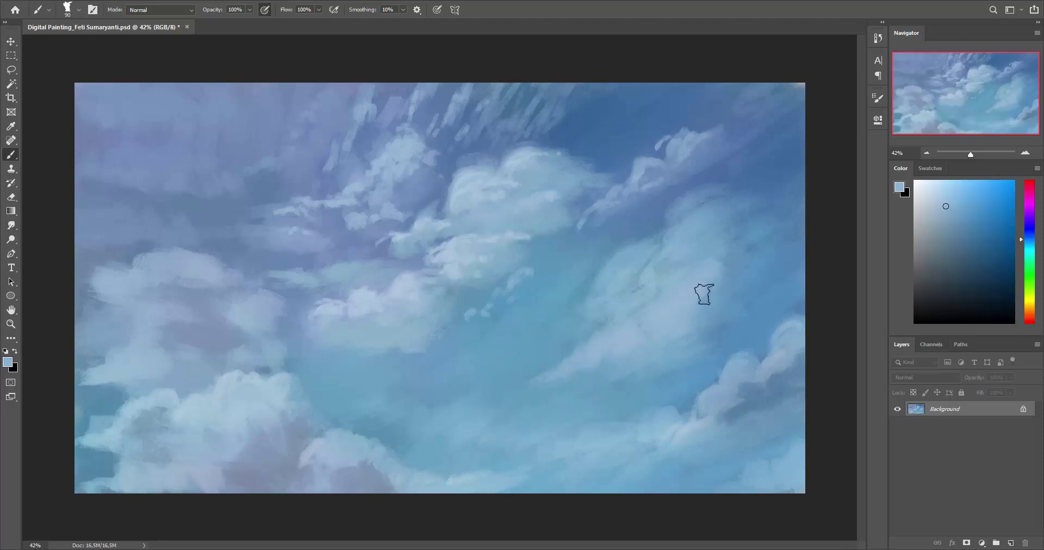
pyautogui.moveTo(722, 294); pyautogui.dragTo(791, 263)
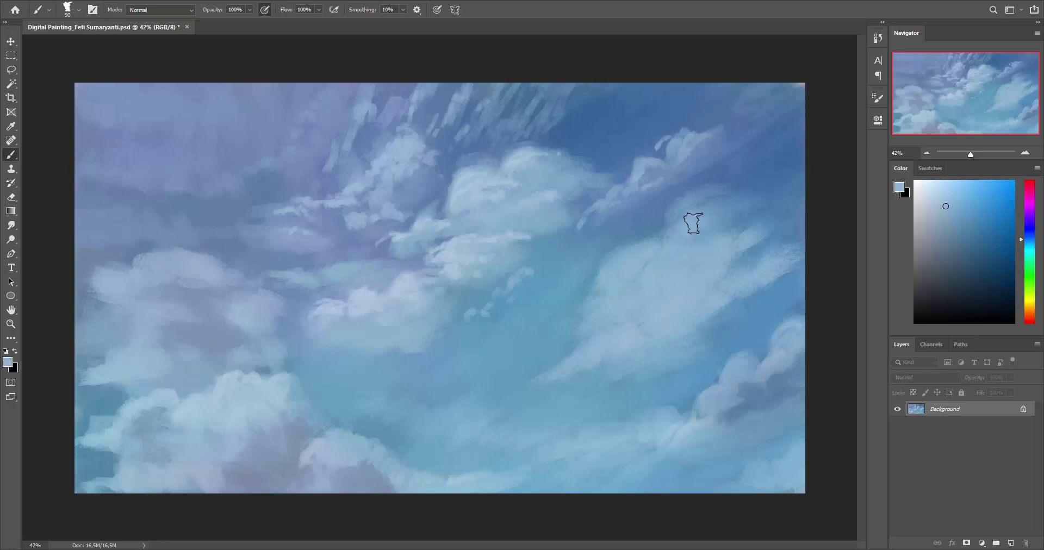
# Reduce the brush to 60 and resample several slightly different cloud colours
pyautogui.press('[')
pyautogui.press('[')
pyautogui.press('[')
pyautogui.keyDown('alt'); pyautogui.click(719, 212); pyautogui.keyUp('alt')
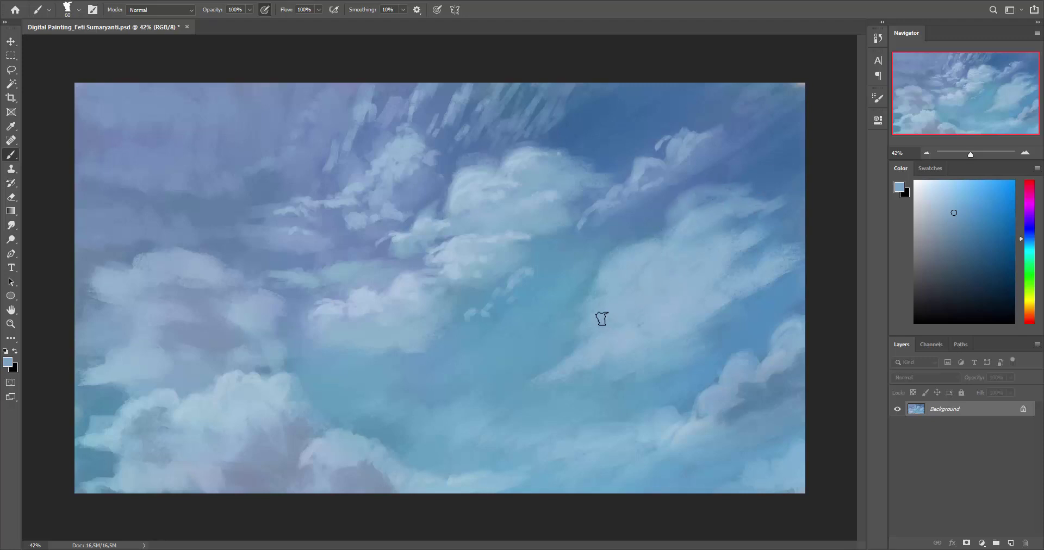
pyautogui.keyDown('alt'); pyautogui.click(585, 361); pyautogui.keyUp('alt')
pyautogui.keyDown('alt'); pyautogui.click(559, 286); pyautogui.keyUp('alt')
pyautogui.keyDown('alt'); pyautogui.click(602, 347); pyautogui.keyUp('alt')
pyautogui.keyDown('alt'); pyautogui.click(467, 239); pyautogui.keyUp('alt')
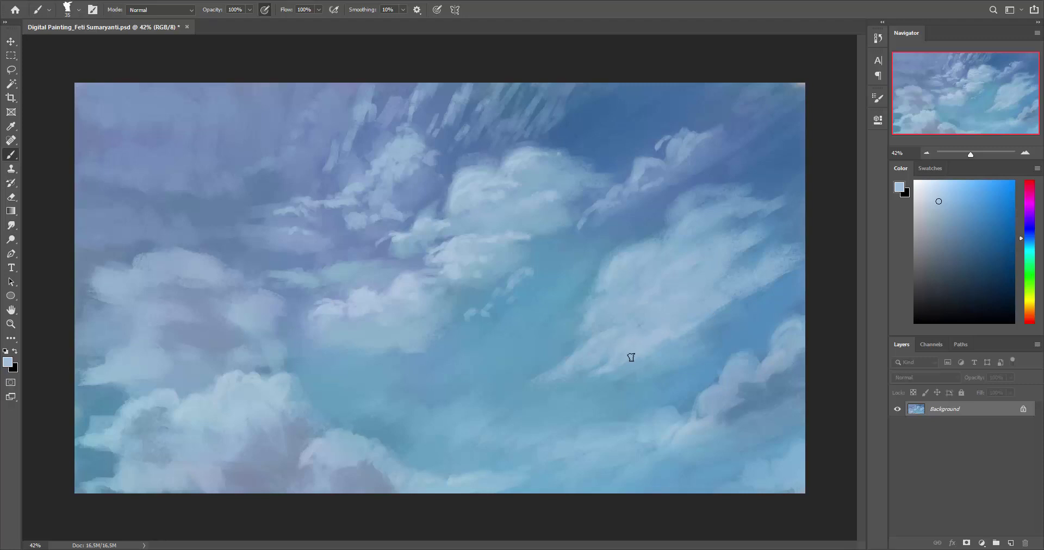
# Extend the small wisp leftward and paint light strokes on the lower-right clouds
pyautogui.moveTo(583, 415); pyautogui.dragTo(523, 416)
pyautogui.keyDown('alt'); pyautogui.click(560, 411); pyautogui.keyUp('alt')
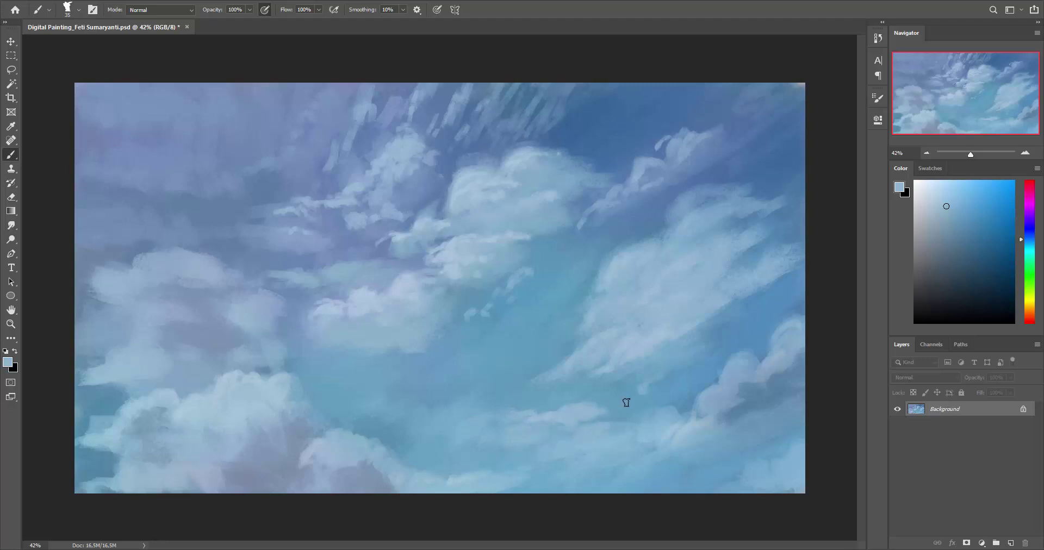
pyautogui.moveTo(624, 401); pyautogui.dragTo(649, 377)
pyautogui.moveTo(607, 404); pyautogui.dragTo(644, 375)
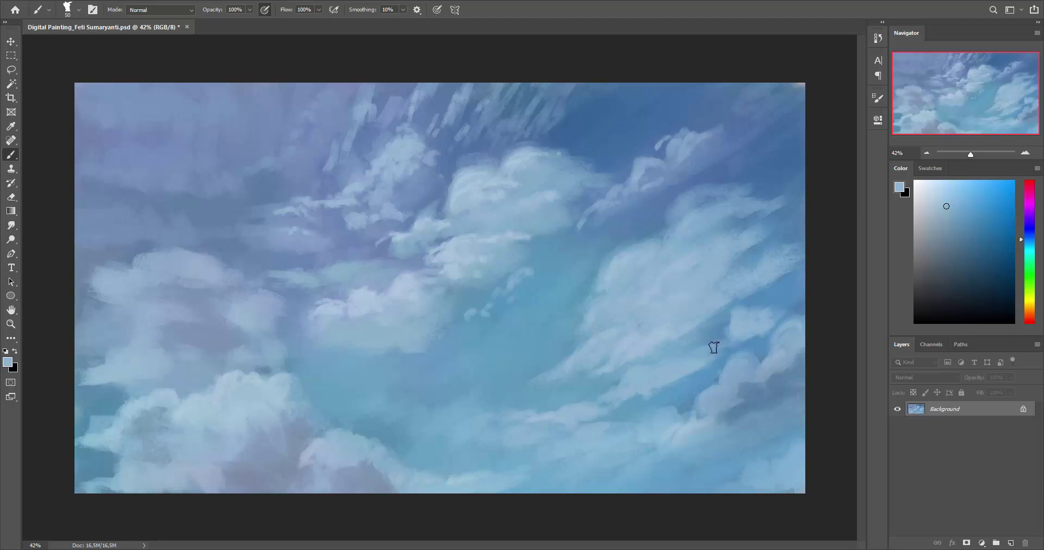
# Resample darker sky blues and lighter cloud blues from the right clouds
pyautogui.keyDown('alt'); pyautogui.click(761, 320); pyautogui.keyUp('alt')
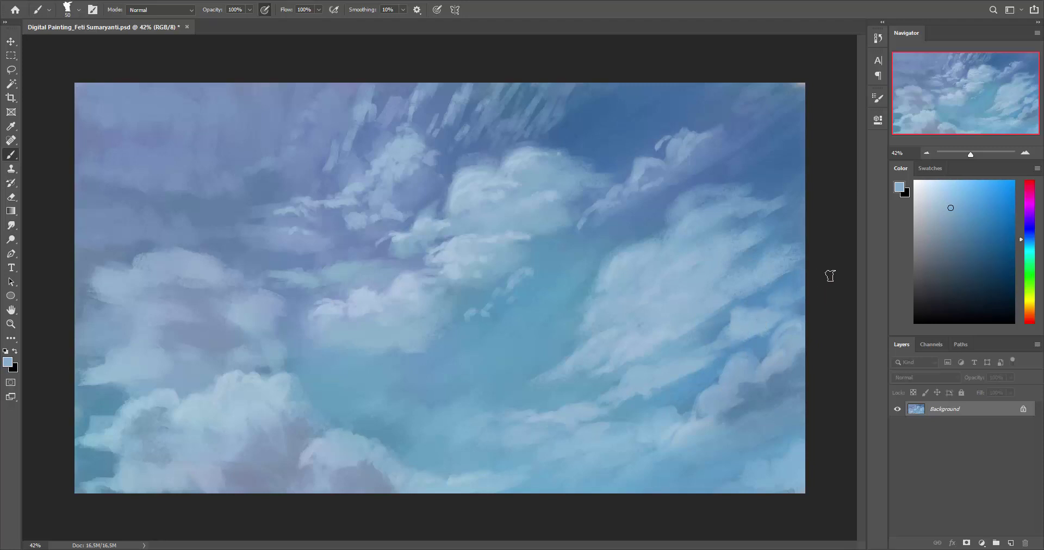
pyautogui.keyDown('alt'); pyautogui.click(737, 329); pyautogui.keyUp('alt')
pyautogui.keyDown('alt'); pyautogui.click(742, 318); pyautogui.keyUp('alt')
pyautogui.keyDown('alt'); pyautogui.click(782, 305); pyautogui.keyUp('alt')
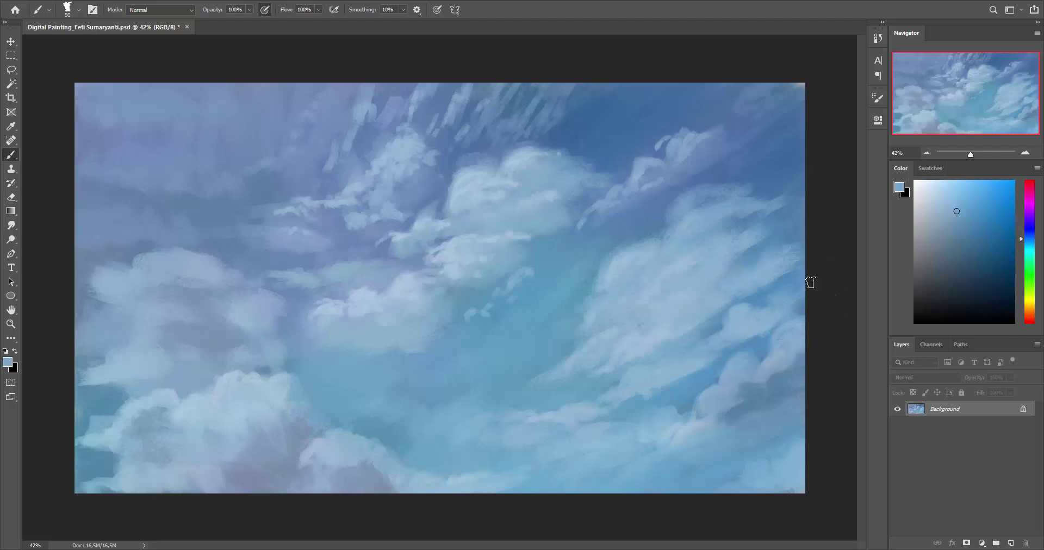
pyautogui.keyDown('alt'); pyautogui.click(620, 268); pyautogui.keyUp('alt')
pyautogui.keyDown('alt'); pyautogui.click(614, 306); pyautogui.keyUp('alt')
pyautogui.keyDown('alt'); pyautogui.click(623, 337); pyautogui.keyUp('alt')
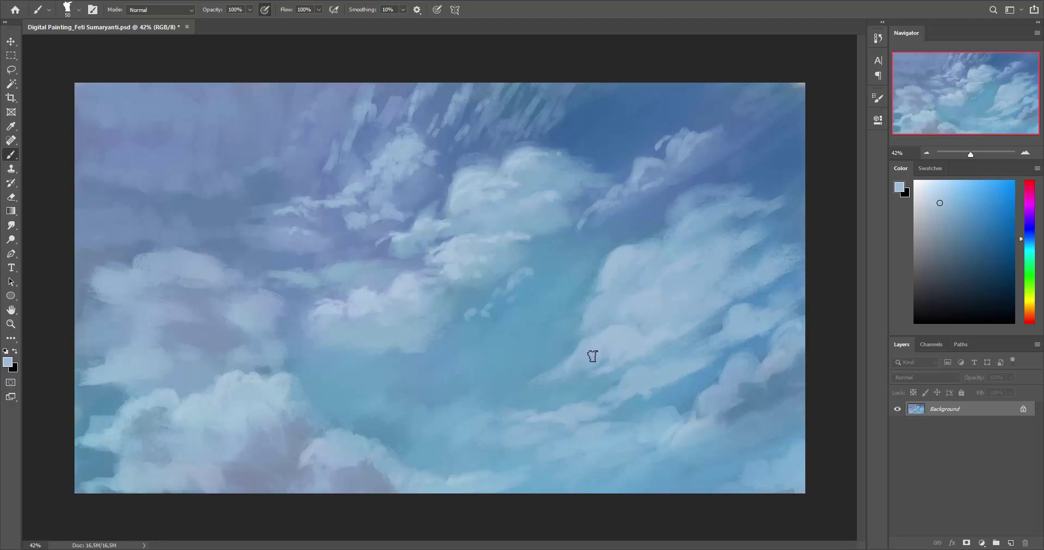
# Sample a cloud colour and brighten the top and lower edges of the central cloud
pyautogui.keyDown('alt'); pyautogui.click(478, 274); pyautogui.keyUp('alt')
pyautogui.moveTo(438, 256); pyautogui.dragTo(430, 263)
pyautogui.moveTo(465, 217); pyautogui.dragTo(438, 215)
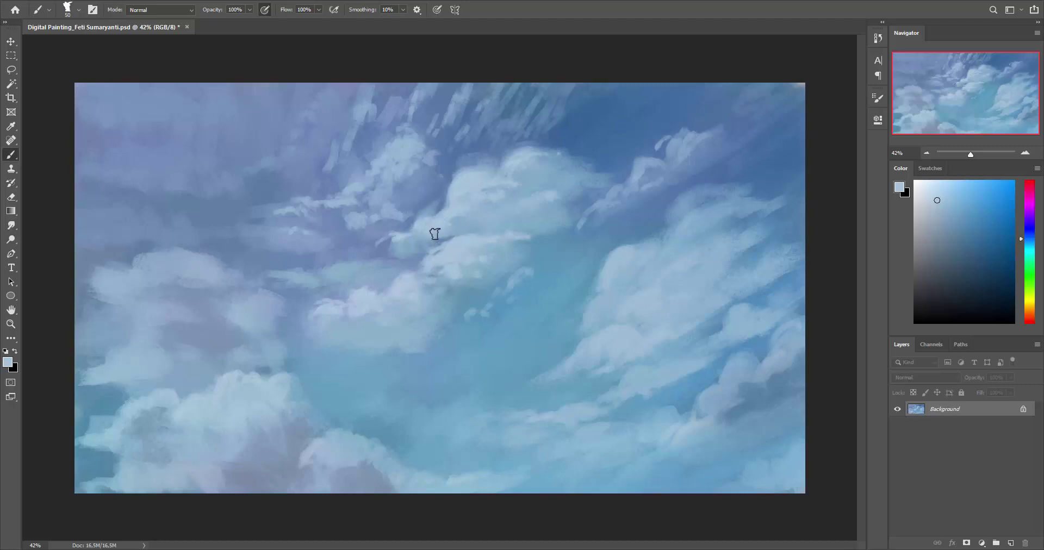
pyautogui.moveTo(415, 234); pyautogui.dragTo(408, 241)
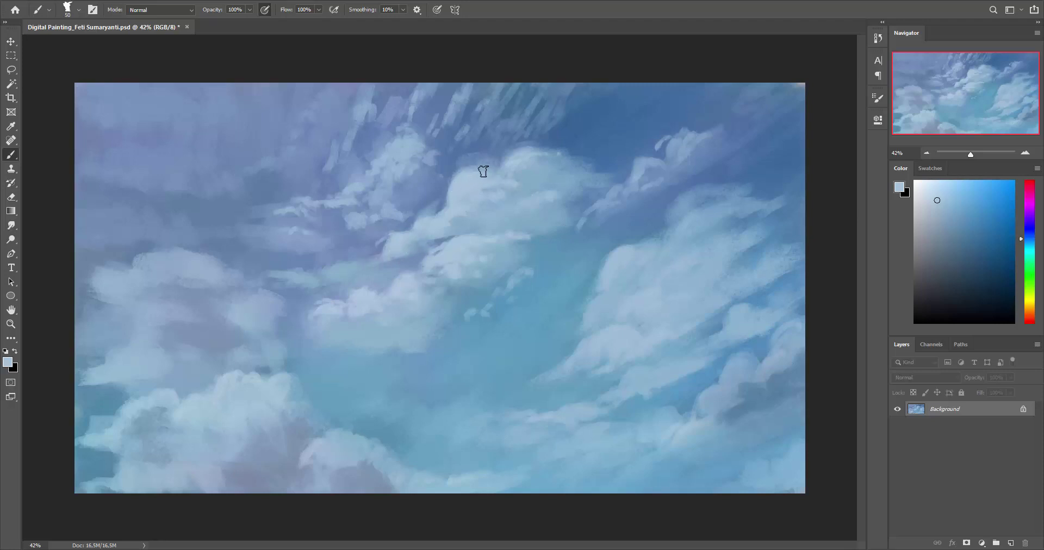
pyautogui.moveTo(482, 170)
pyautogui.mouseDown()
pyautogui.moveTo(467, 175)
pyautogui.moveTo(456, 213)
pyautogui.moveTo(450, 187)
pyautogui.moveTo(468, 192)
pyautogui.mouseUp()
# Resample several cloud blues and lighten the left side of the middle cloud
pyautogui.keyDown('alt'); pyautogui.click(506, 190); pyautogui.keyUp('alt')
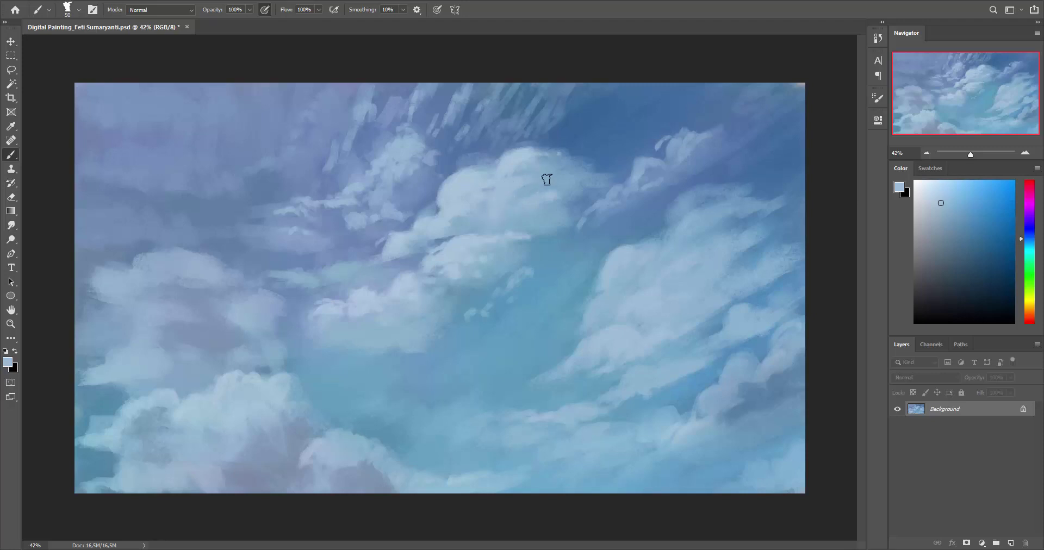
pyautogui.keyDown('alt'); pyautogui.click(563, 209); pyautogui.keyUp('alt')
pyautogui.keyDown('alt'); pyautogui.click(418, 322); pyautogui.keyUp('alt')
pyautogui.keyDown('alt'); pyautogui.click(366, 342); pyautogui.keyUp('alt')
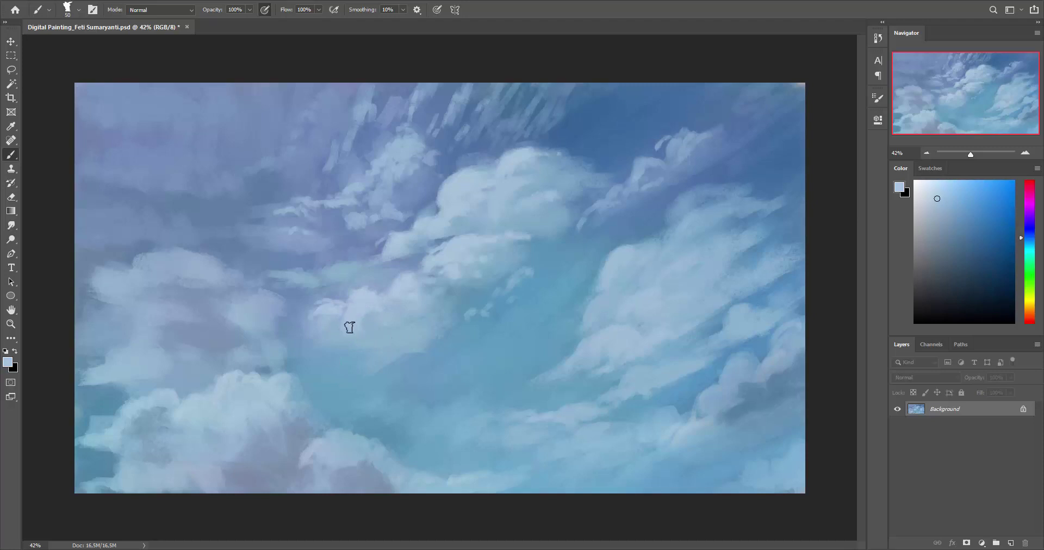
pyautogui.moveTo(332, 312); pyautogui.dragTo(334, 319)
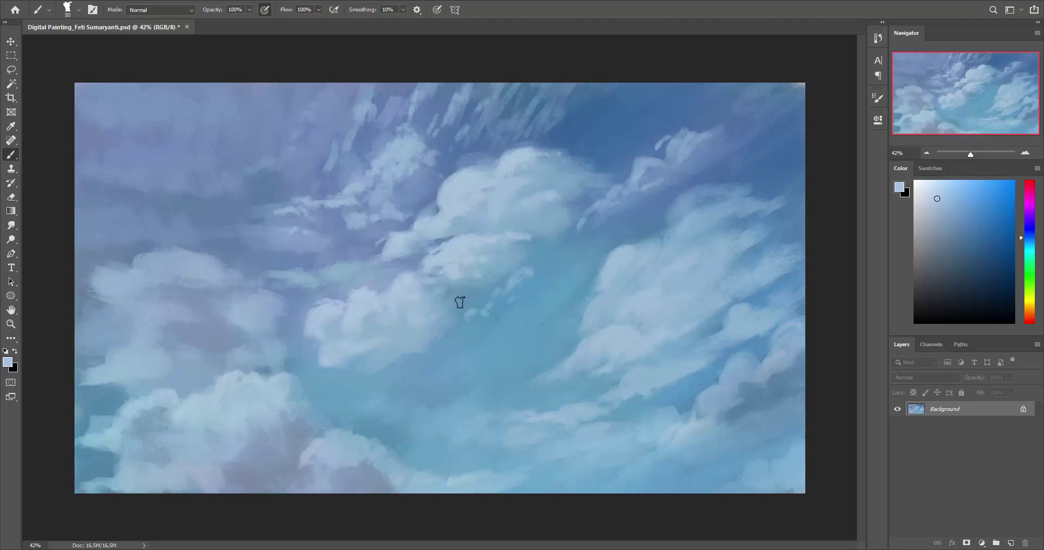
# Compare sampled cloud and sky blues, settle on a lighter blue, and fine-tune brush size with the bracket keys
pyautogui.keyDown('alt'); pyautogui.click(394, 321); pyautogui.keyUp('alt')
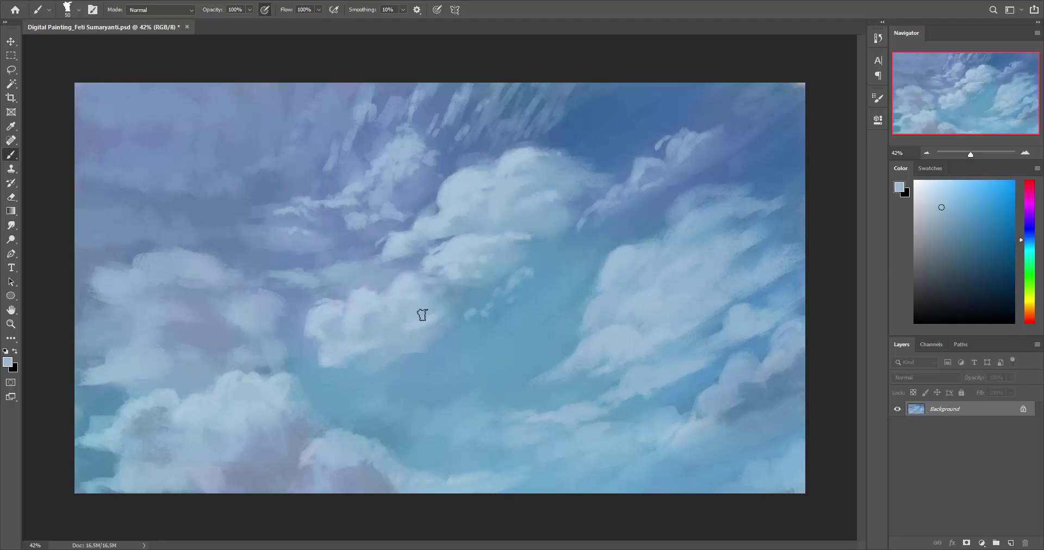
pyautogui.keyDown('alt'); pyautogui.click(422, 315); pyautogui.keyUp('alt')
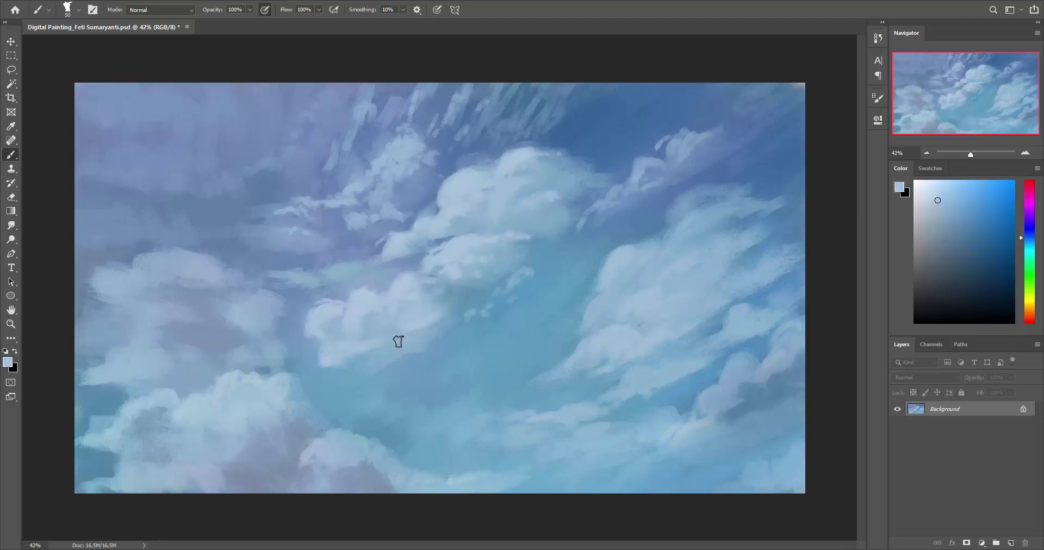
pyautogui.keyDown('alt'); pyautogui.click(331, 332); pyautogui.keyUp('alt')
pyautogui.keyDown('alt'); pyautogui.click(330, 358); pyautogui.keyUp('alt')
pyautogui.keyDown('alt'); pyautogui.click(411, 353); pyautogui.keyUp('alt')
pyautogui.keyDown('alt'); pyautogui.click(402, 348); pyautogui.keyUp('alt')
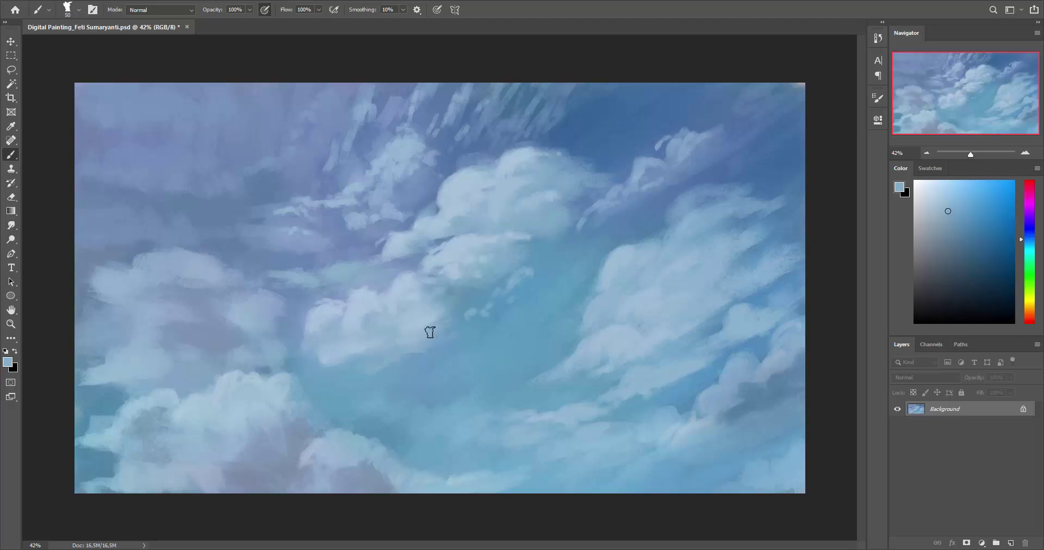
pyautogui.keyDown('alt'); pyautogui.click(429, 295); pyautogui.keyUp('alt')
pyautogui.keyDown('alt'); pyautogui.click(493, 351); pyautogui.keyUp('alt')
pyautogui.press(']')
pyautogui.press(']')
pyautogui.press(']')
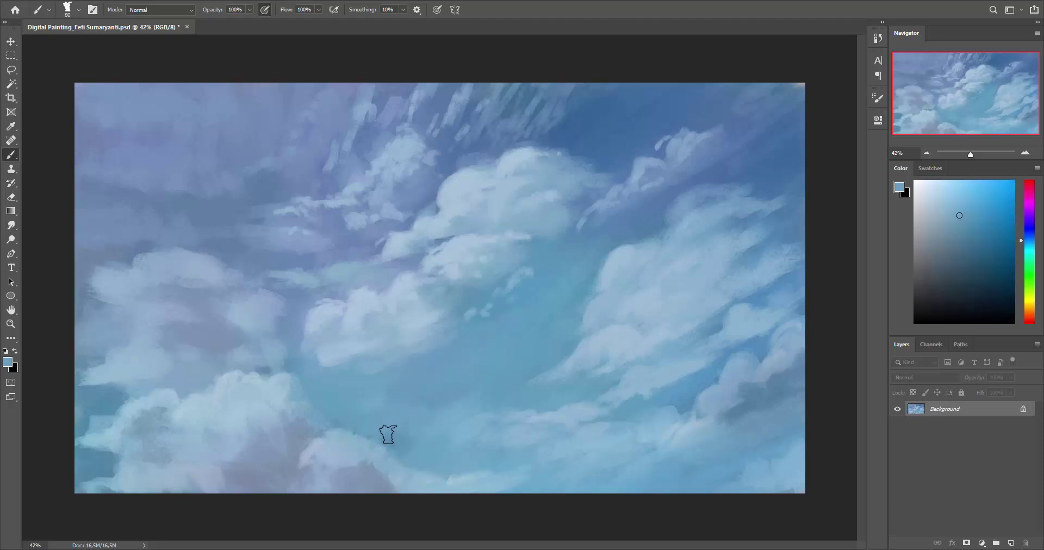
pyautogui.keyDown('alt'); pyautogui.click(426, 310); pyautogui.keyUp('alt')
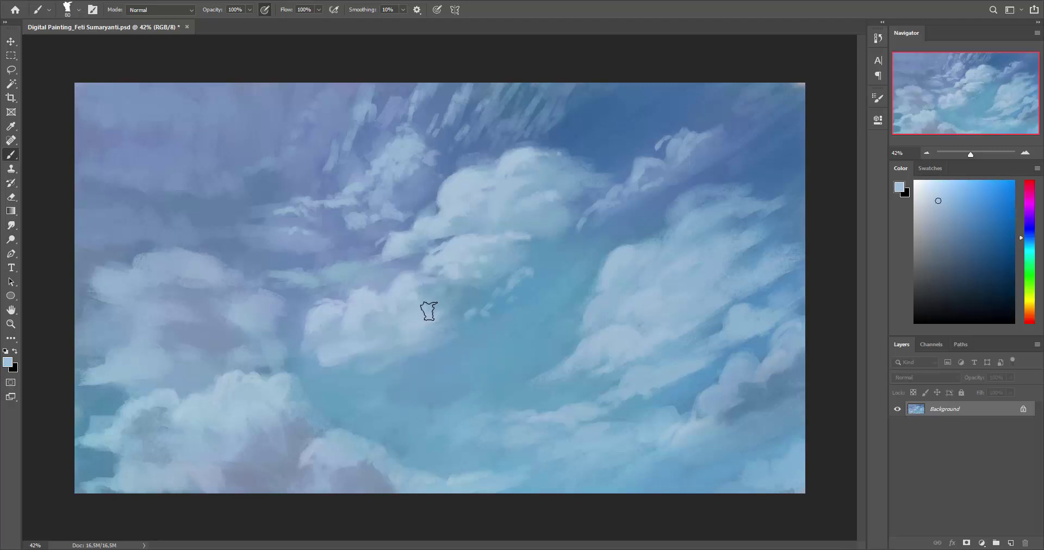
pyautogui.press('[')
# Paint diagonal light-blue streaks and a small cloud dab across the lower middle sky
pyautogui.moveTo(424, 431); pyautogui.dragTo(482, 382)
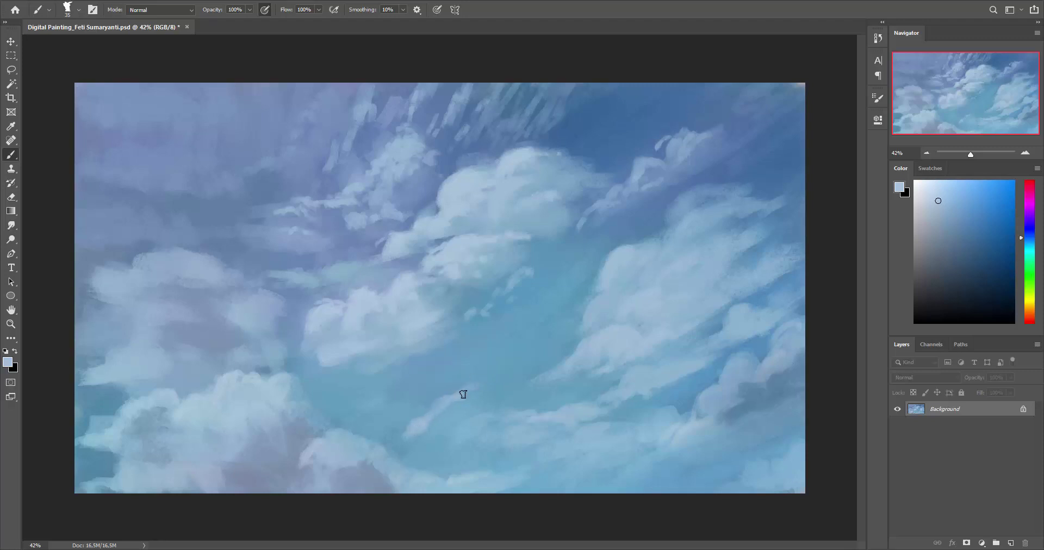
pyautogui.keyDown('alt'); pyautogui.click(419, 423); pyautogui.keyUp('alt')
pyautogui.moveTo(411, 435); pyautogui.dragTo(429, 412)
pyautogui.press(']')
pyautogui.keyDown('alt'); pyautogui.click(425, 409); pyautogui.keyUp('alt')
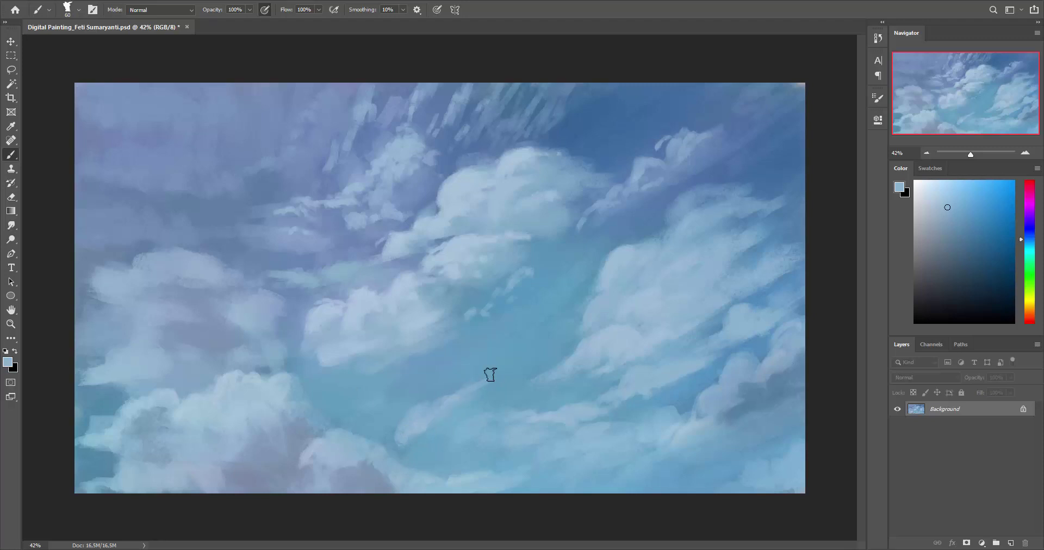
pyautogui.moveTo(478, 388); pyautogui.dragTo(450, 441)
pyautogui.moveTo(390, 419)
pyautogui.mouseDown()
pyautogui.moveTo(340, 419)
pyautogui.moveTo(366, 400)
pyautogui.mouseUp()
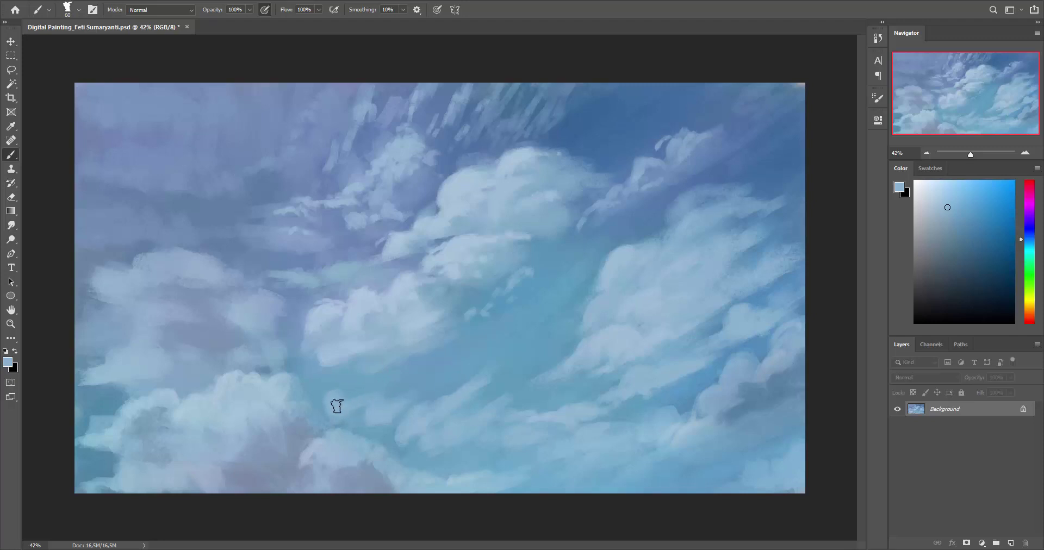
# Sample alternating lighter and darker blues from the lower middle sky
pyautogui.keyDown('alt'); pyautogui.click(405, 403); pyautogui.keyUp('alt')
pyautogui.keyDown('alt'); pyautogui.click(434, 409); pyautogui.keyUp('alt')
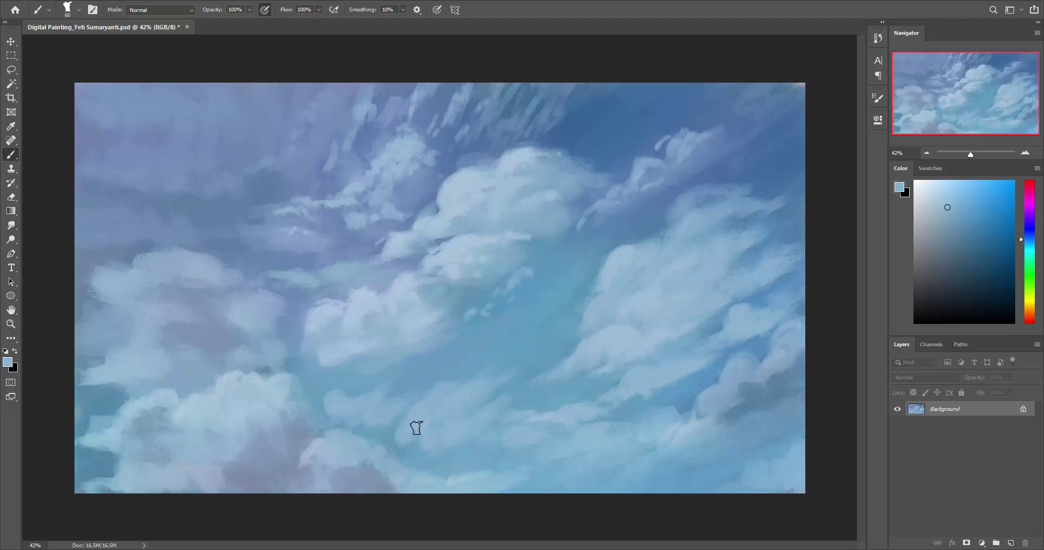
pyautogui.keyDown('alt'); pyautogui.click(479, 363); pyautogui.keyUp('alt')
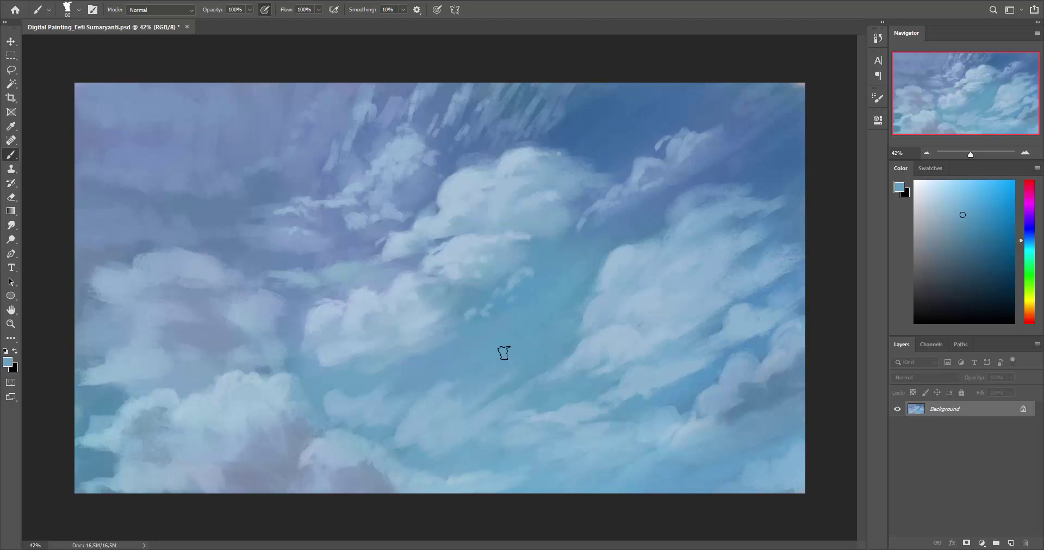
pyautogui.keyDown('alt'); pyautogui.click(452, 439); pyautogui.keyUp('alt')
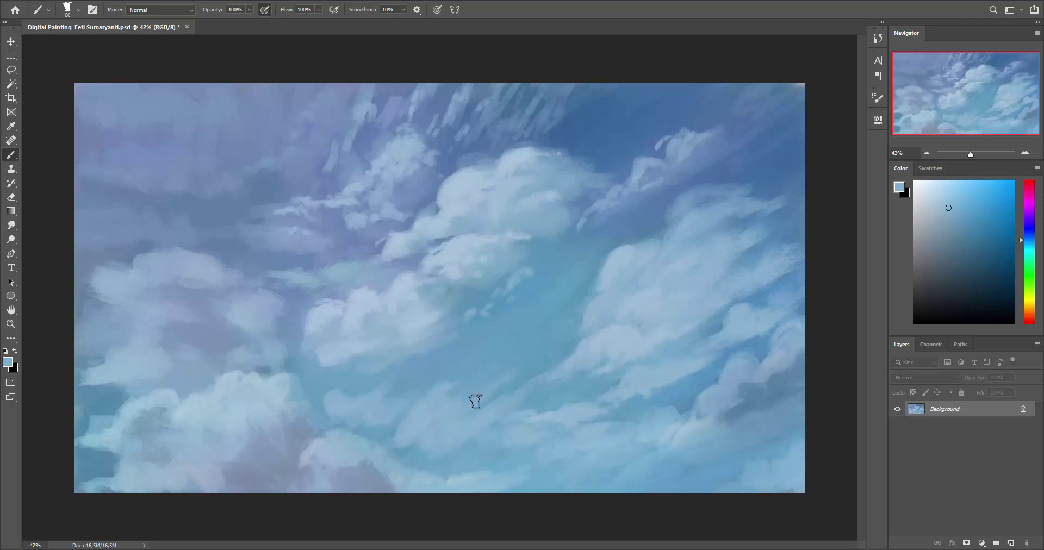
pyautogui.keyDown('alt'); pyautogui.click(435, 375); pyautogui.keyUp('alt')
pyautogui.keyDown('alt'); pyautogui.click(433, 403); pyautogui.keyUp('alt')
pyautogui.keyDown('alt'); pyautogui.click(469, 447); pyautogui.keyUp('alt')
pyautogui.keyDown('alt'); pyautogui.click(449, 420); pyautogui.keyUp('alt')
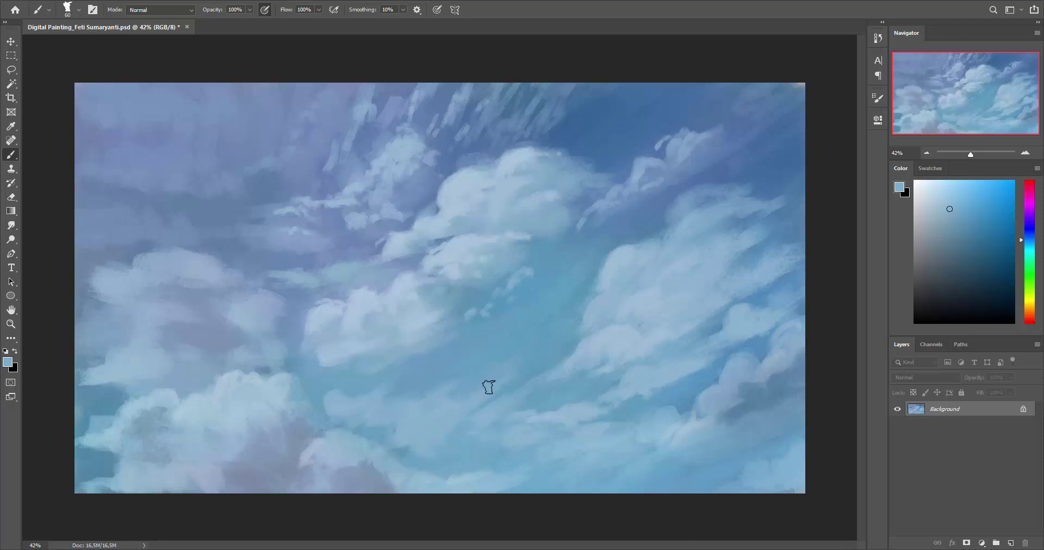
# Keep sampling blues toward the lower right, ending on a pale cloud blue
pyautogui.keyDown('alt'); pyautogui.click(496, 411); pyautogui.keyUp('alt')
pyautogui.keyDown('alt'); pyautogui.click(552, 419); pyautogui.keyUp('alt')
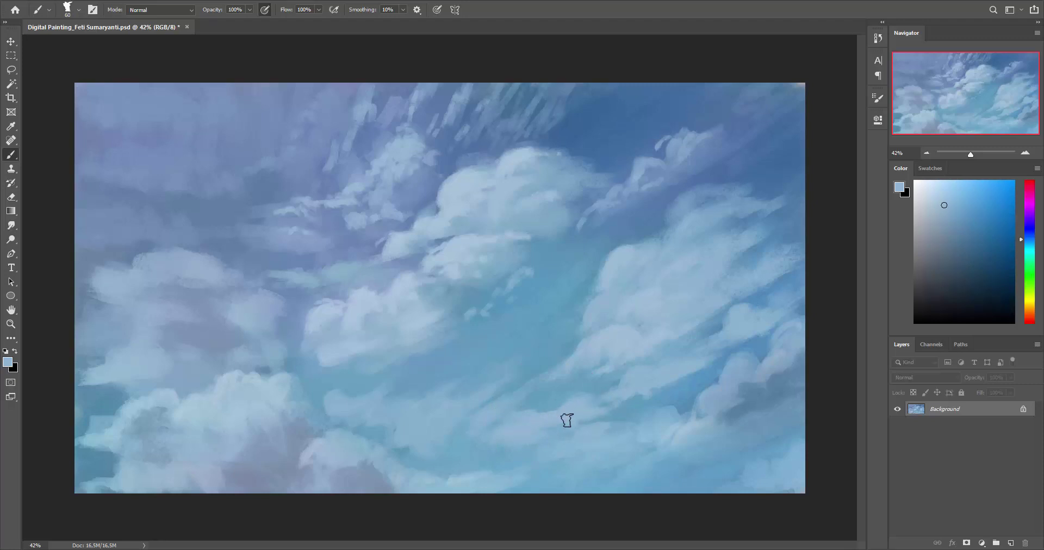
pyautogui.keyDown('alt'); pyautogui.click(434, 456); pyautogui.keyUp('alt')
pyautogui.keyDown('alt'); pyautogui.click(521, 429); pyautogui.keyUp('alt')
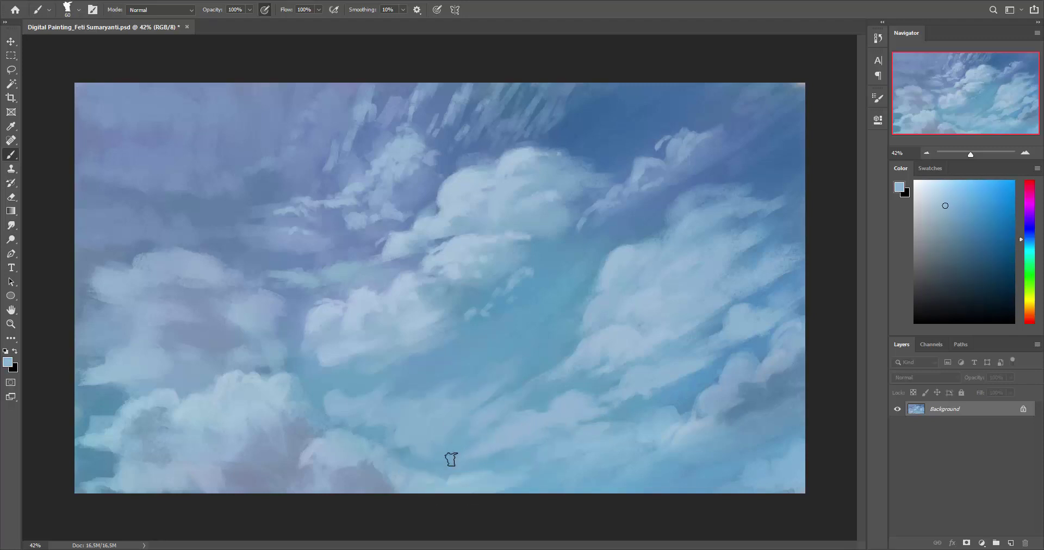
pyautogui.keyDown('alt'); pyautogui.click(515, 456); pyautogui.keyUp('alt')
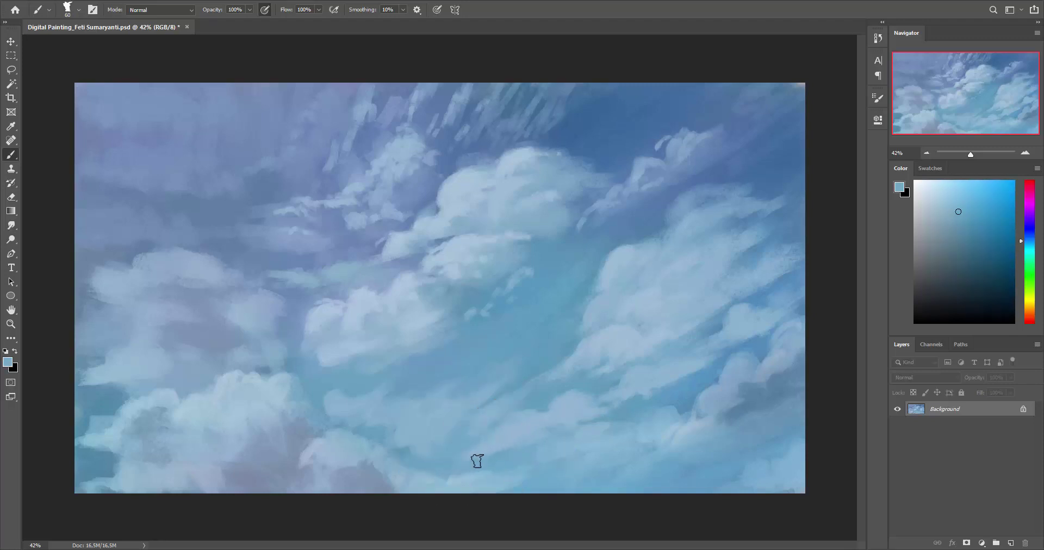
pyautogui.keyDown('alt'); pyautogui.click(581, 456); pyautogui.keyUp('alt')
pyautogui.keyDown('alt'); pyautogui.click(696, 427); pyautogui.keyUp('alt')
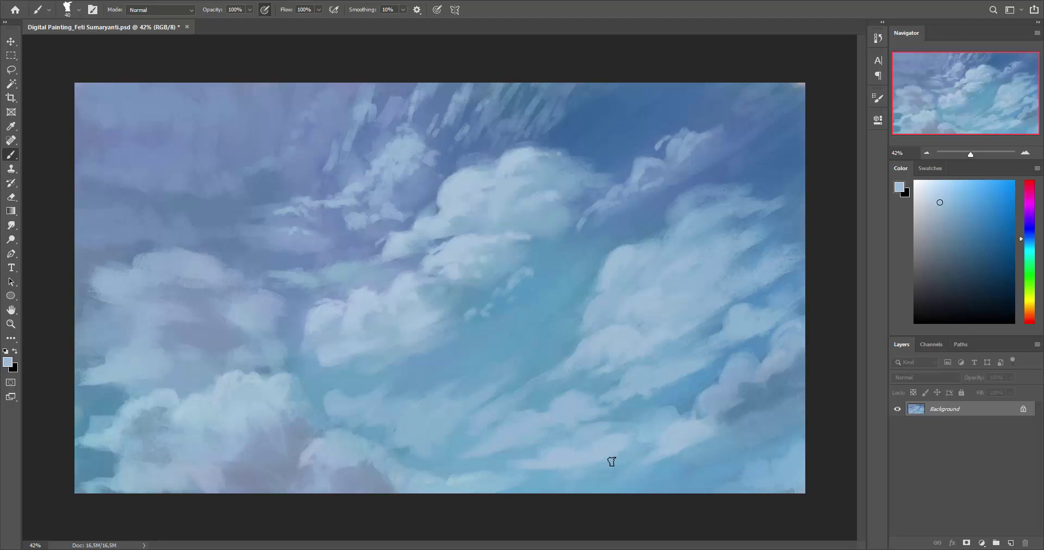
# Compare darker and lighter blues across the lower-right clouds before settling on a pale one
pyautogui.keyDown('alt'); pyautogui.click(726, 404); pyautogui.keyUp('alt')
pyautogui.keyDown('alt'); pyautogui.click(727, 379); pyautogui.keyUp('alt')
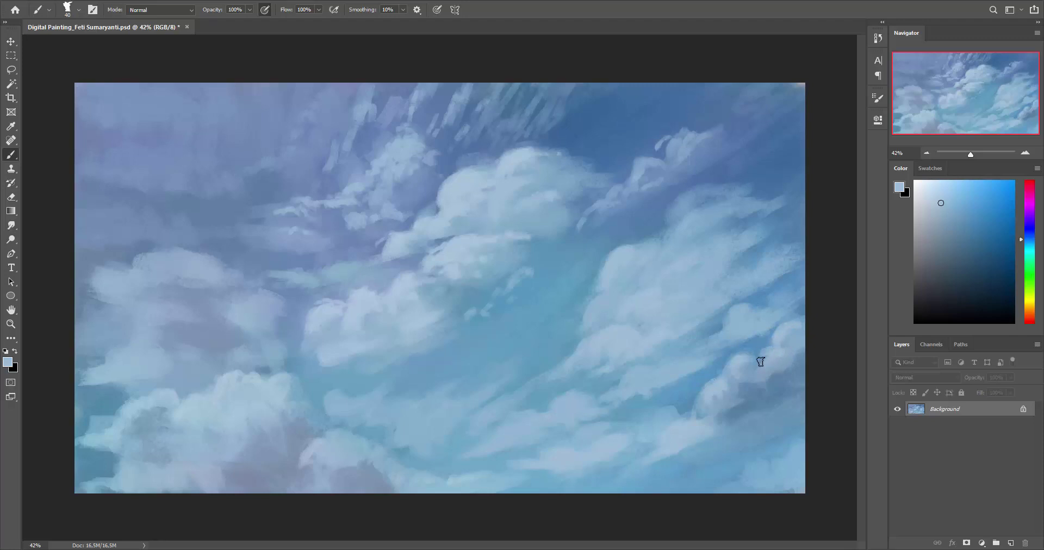
pyautogui.keyDown('alt'); pyautogui.click(791, 350); pyautogui.keyUp('alt')
pyautogui.keyDown('alt'); pyautogui.click(756, 370); pyautogui.keyUp('alt')
pyautogui.keyDown('alt'); pyautogui.click(741, 362); pyautogui.keyUp('alt')
pyautogui.keyDown('alt'); pyautogui.click(713, 397); pyautogui.keyUp('alt')
pyautogui.keyDown('alt'); pyautogui.click(722, 400); pyautogui.keyUp('alt')
pyautogui.keyDown('alt'); pyautogui.click(760, 416); pyautogui.keyUp('alt')
pyautogui.keyDown('alt'); pyautogui.click(723, 420); pyautogui.keyUp('alt')
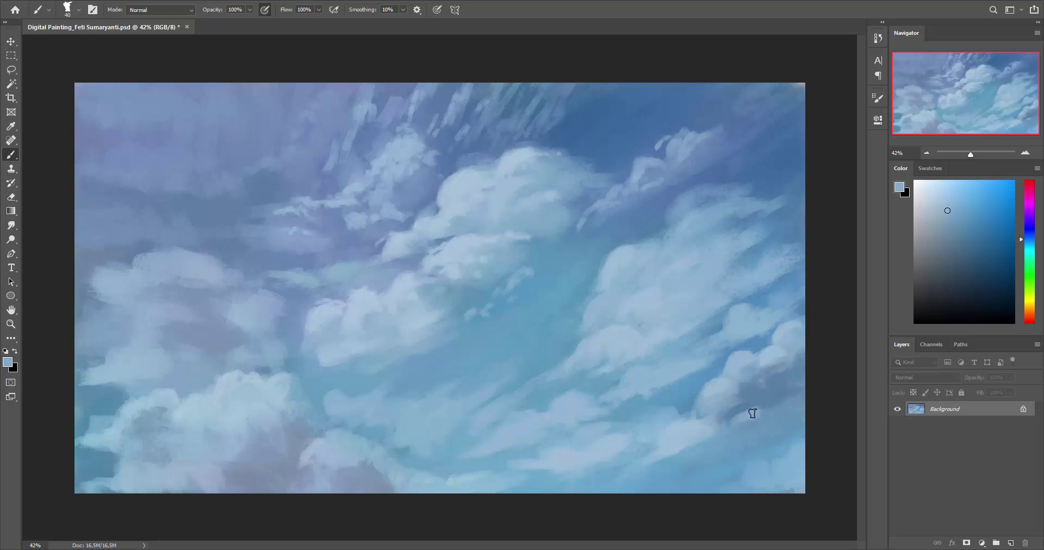
pyautogui.keyDown('alt'); pyautogui.click(765, 409); pyautogui.keyUp('alt')
pyautogui.keyDown('alt'); pyautogui.click(767, 477); pyautogui.keyUp('alt')
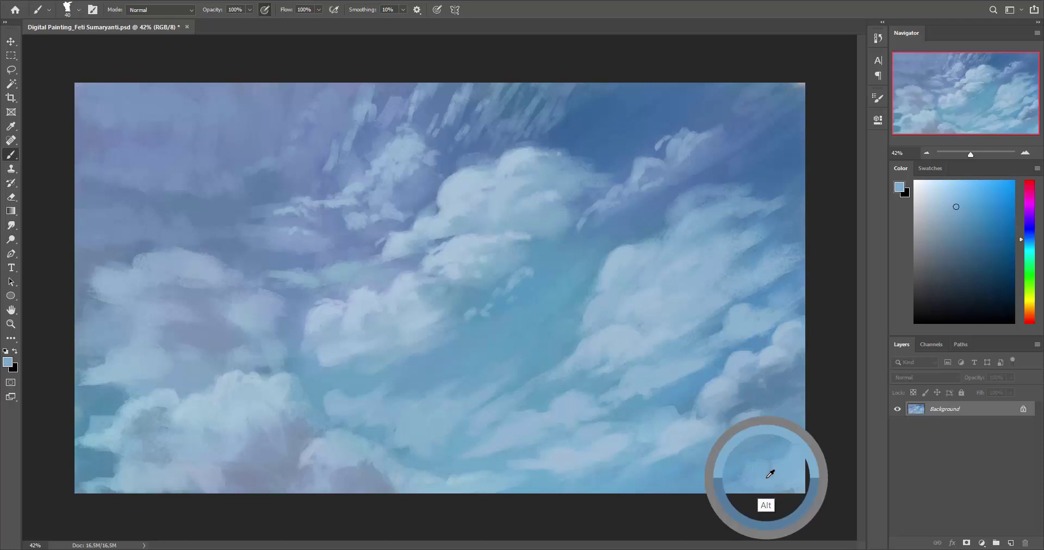
pyautogui.keyDown('alt'); pyautogui.click(684, 427); pyautogui.keyUp('alt')
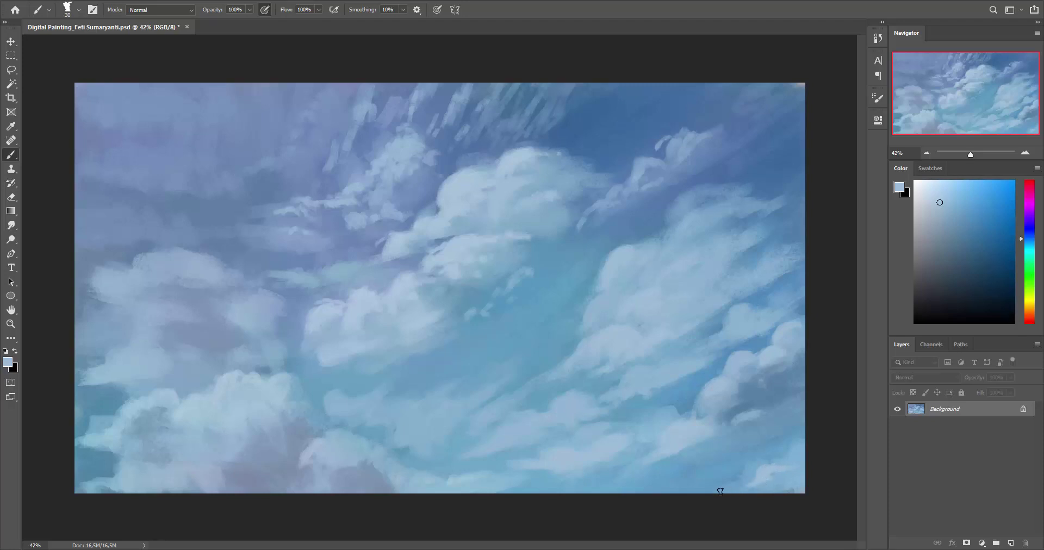
# Dab short light strokes near the bottom right, on the right cloud and into the lower cloud
pyautogui.moveTo(728, 489); pyautogui.dragTo(746, 485)
pyautogui.moveTo(802, 427); pyautogui.dragTo(801, 433)
pyautogui.keyDown('alt'); pyautogui.click(321, 451); pyautogui.keyUp('alt')
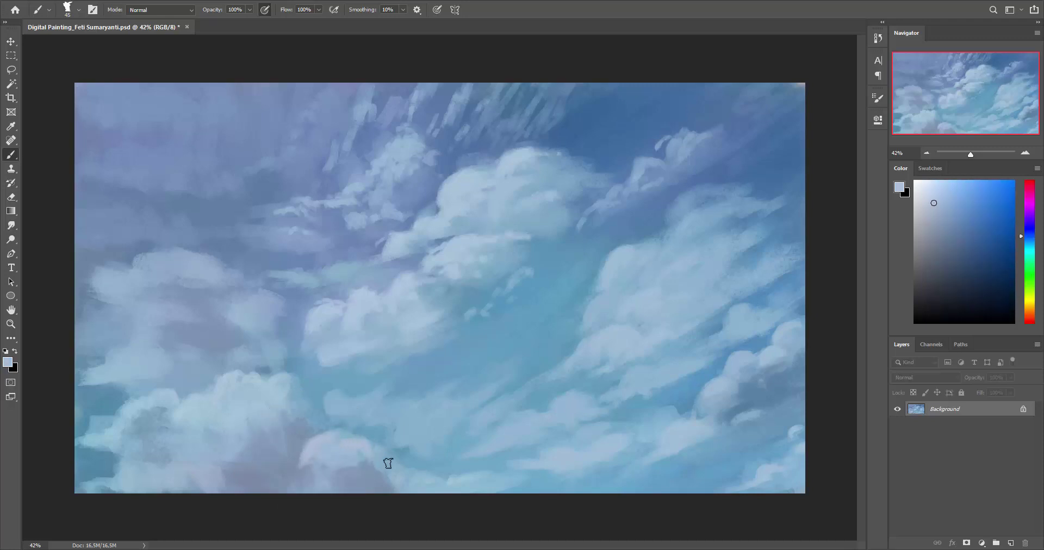
pyautogui.moveTo(387, 463)
pyautogui.mouseDown()
pyautogui.moveTo(401, 473)
pyautogui.moveTo(391, 474)
pyautogui.mouseUp()
# Cover the dark smudge along the bottom edge with sampled light blue
pyautogui.keyDown('alt'); pyautogui.click(454, 251); pyautogui.keyUp('alt')
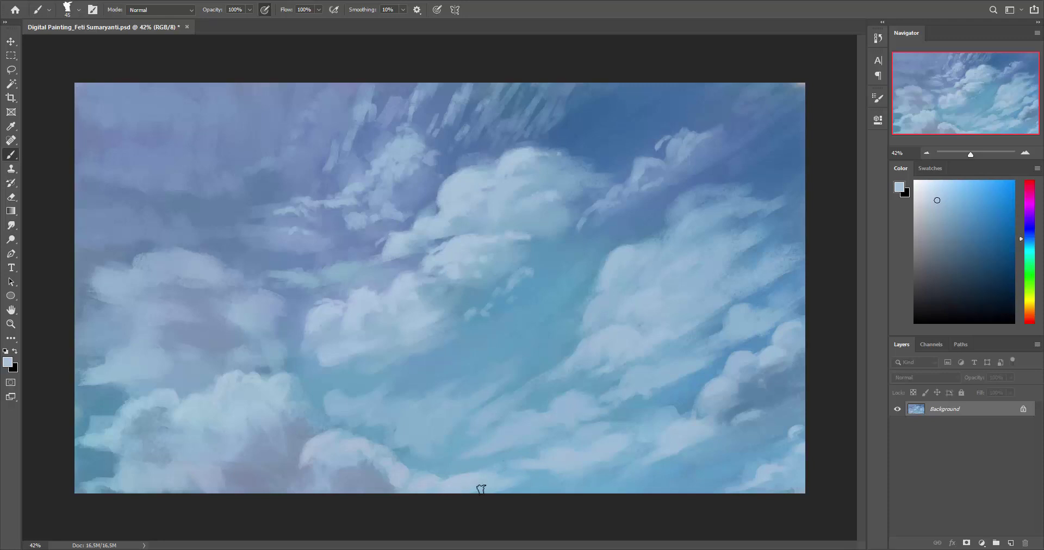
pyautogui.keyDown('alt'); pyautogui.click(488, 521); pyautogui.keyUp('alt')
pyautogui.moveTo(475, 490); pyautogui.dragTo(553, 482)
pyautogui.keyDown('alt'); pyautogui.click(481, 485); pyautogui.keyUp('alt')
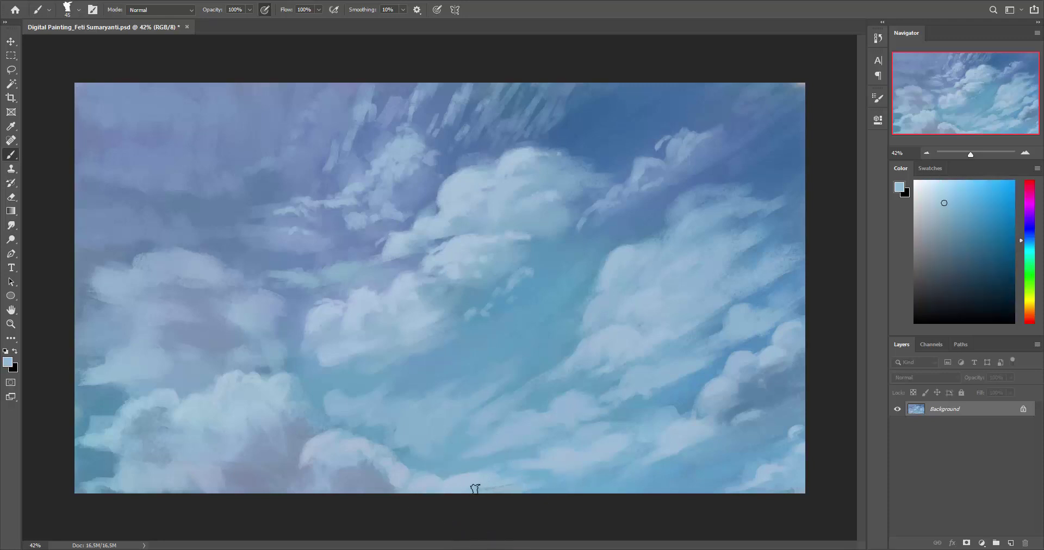
pyautogui.moveTo(475, 489); pyautogui.dragTo(513, 491)
pyautogui.keyDown('alt'); pyautogui.click(227, 382); pyautogui.keyUp('alt')
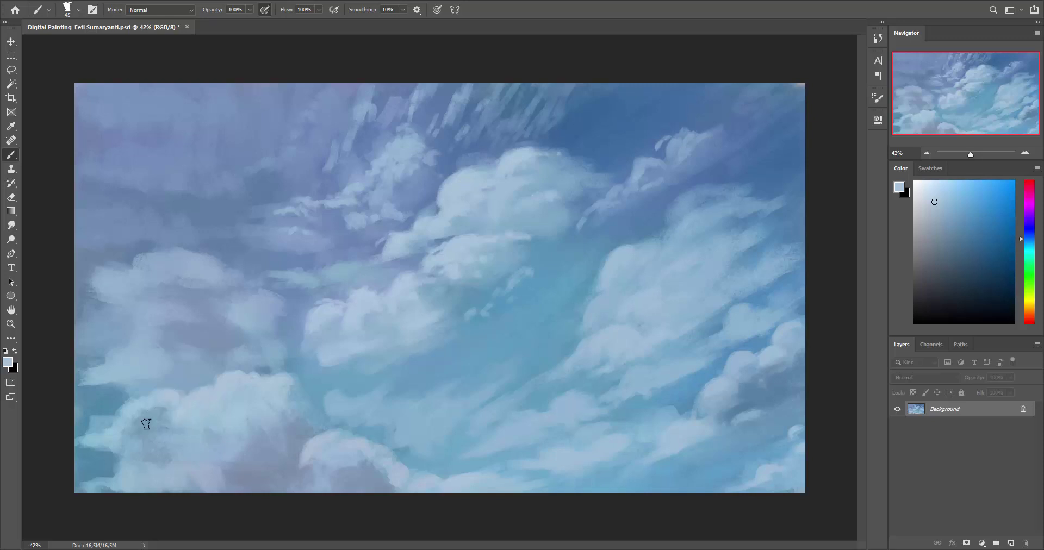
# Enlarge the brush and paint a purple-grey shadow into the lower-left cloud
pyautogui.keyDown('alt'); pyautogui.click(217, 420); pyautogui.keyUp('alt')
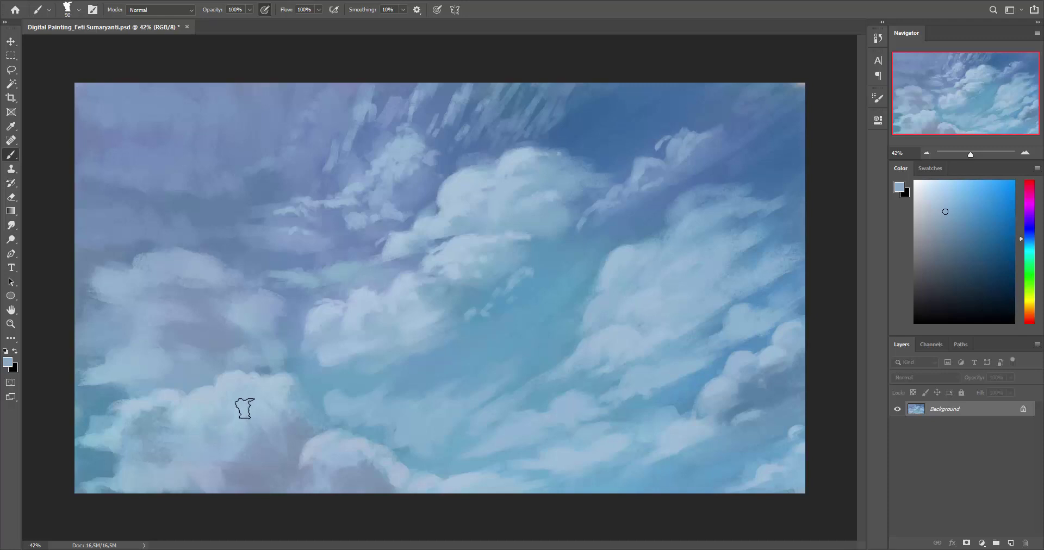
pyautogui.press(']')
pyautogui.press(']')
pyautogui.press(']')
pyautogui.keyDown('alt'); pyautogui.click(266, 417); pyautogui.keyUp('alt')
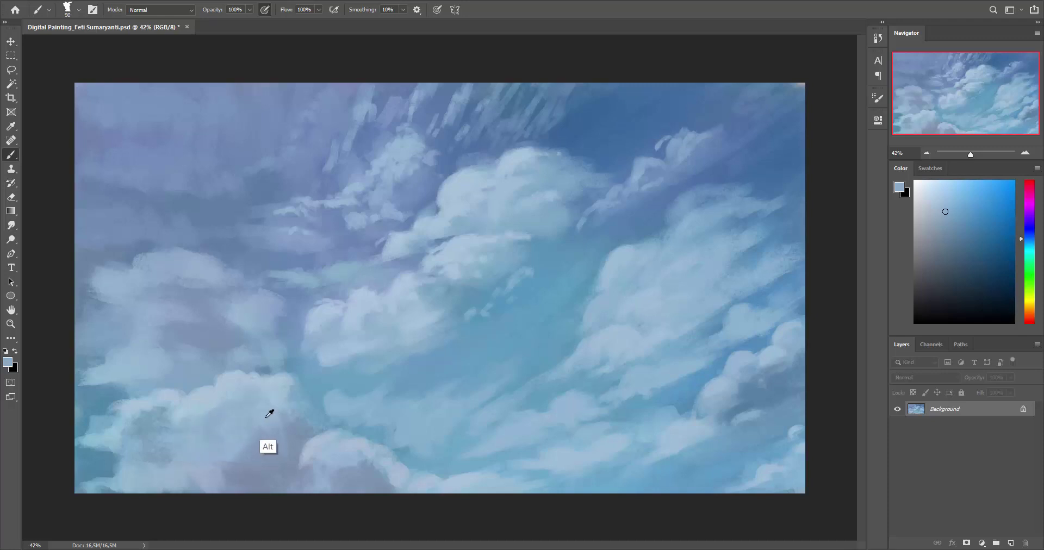
pyautogui.keyDown('alt'); pyautogui.click(252, 431); pyautogui.keyUp('alt')
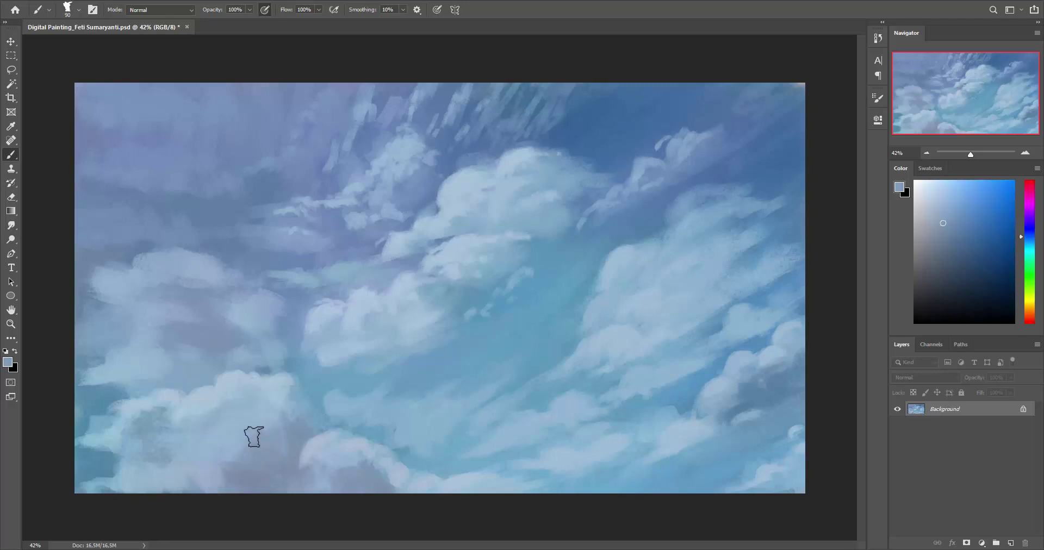
pyautogui.moveTo(250, 457); pyautogui.dragTo(275, 446)
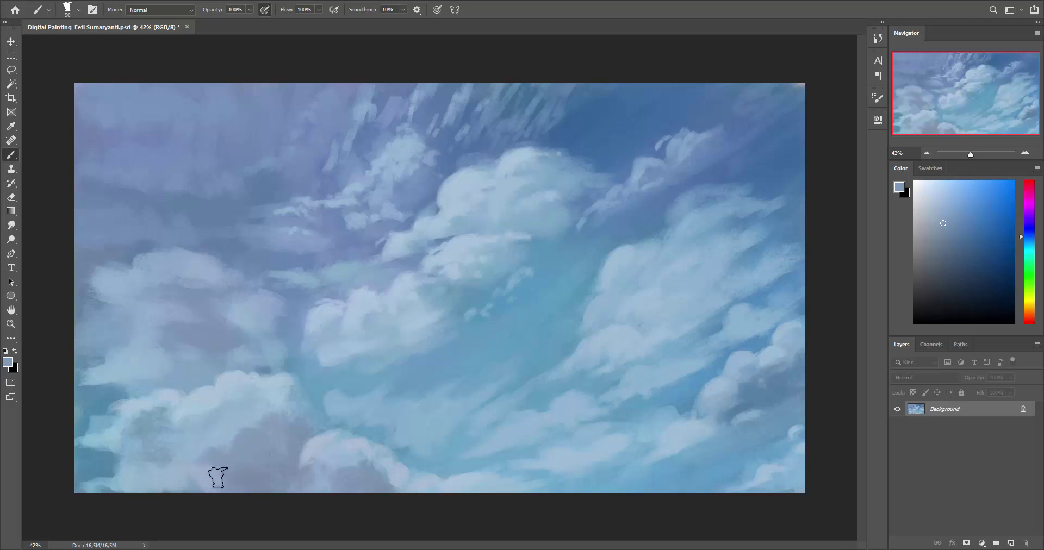
# Sample several lighter, darker and purple-tinted blues from the left-side clouds
pyautogui.keyDown('alt'); pyautogui.click(174, 482); pyautogui.keyUp('alt')
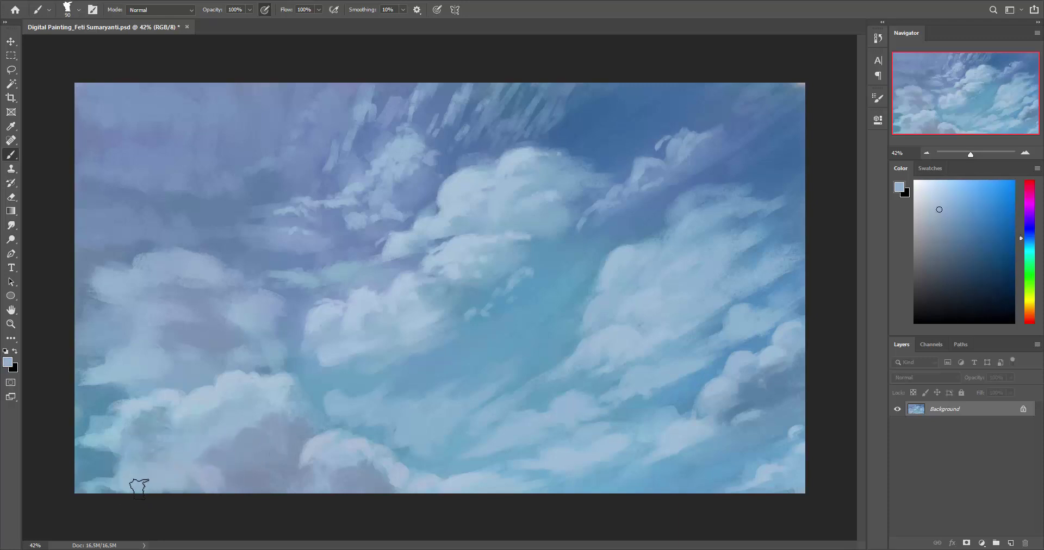
pyautogui.keyDown('alt'); pyautogui.click(157, 427); pyautogui.keyUp('alt')
pyautogui.keyDown('alt'); pyautogui.click(107, 433); pyautogui.keyUp('alt')
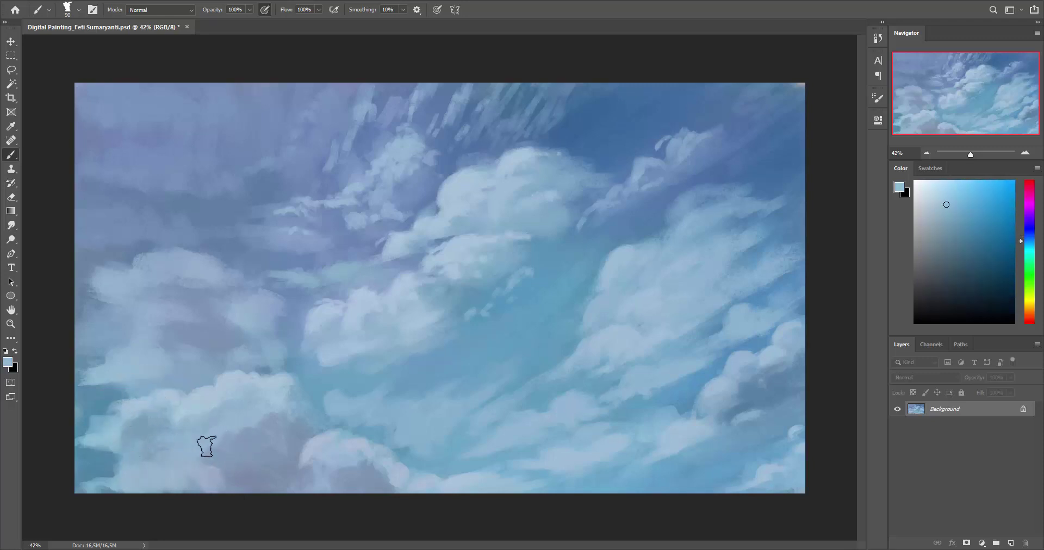
pyautogui.keyDown('alt'); pyautogui.click(205, 431); pyautogui.keyUp('alt')
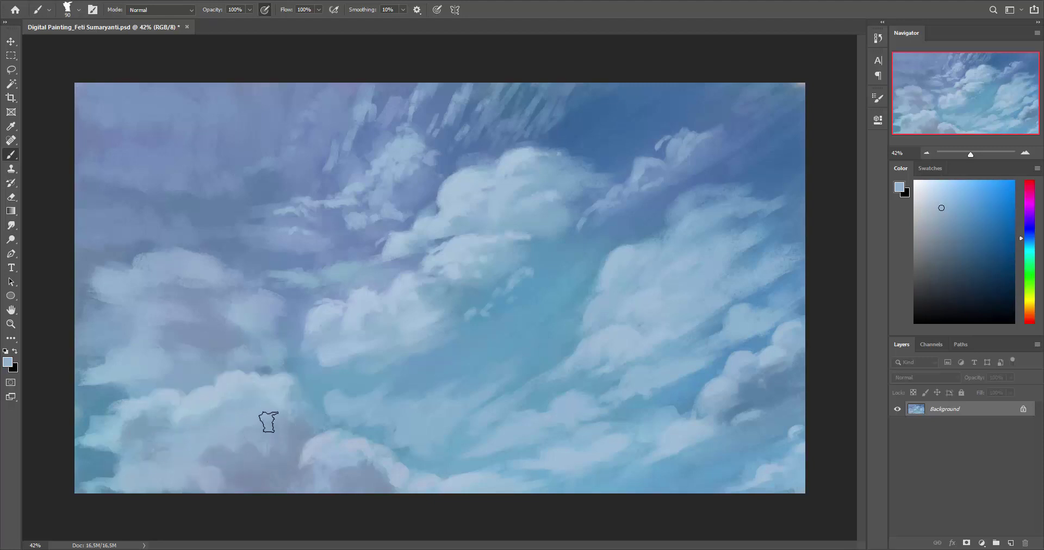
pyautogui.keyDown('alt'); pyautogui.click(210, 436); pyautogui.keyUp('alt')
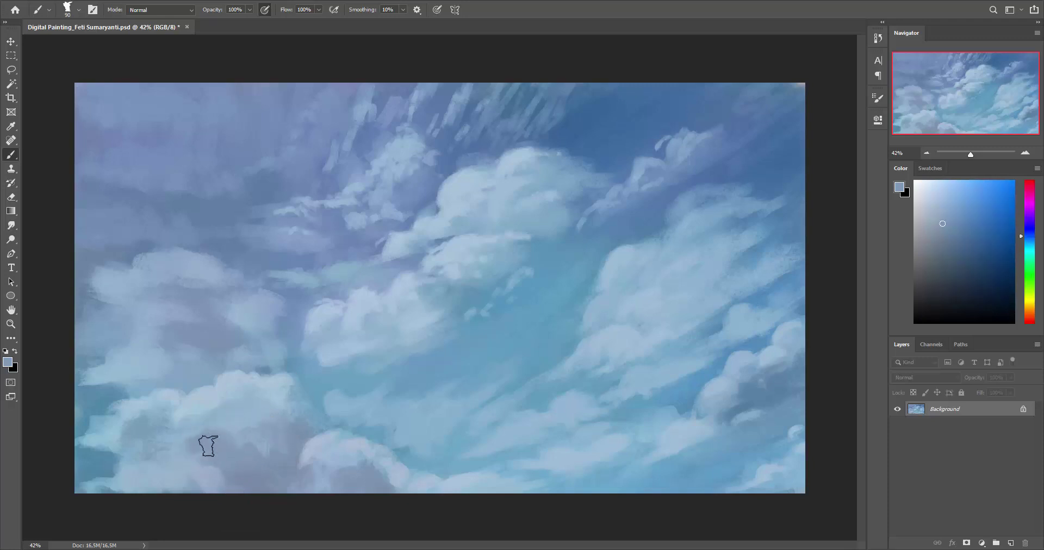
pyautogui.keyDown('alt'); pyautogui.click(188, 473); pyautogui.keyUp('alt')
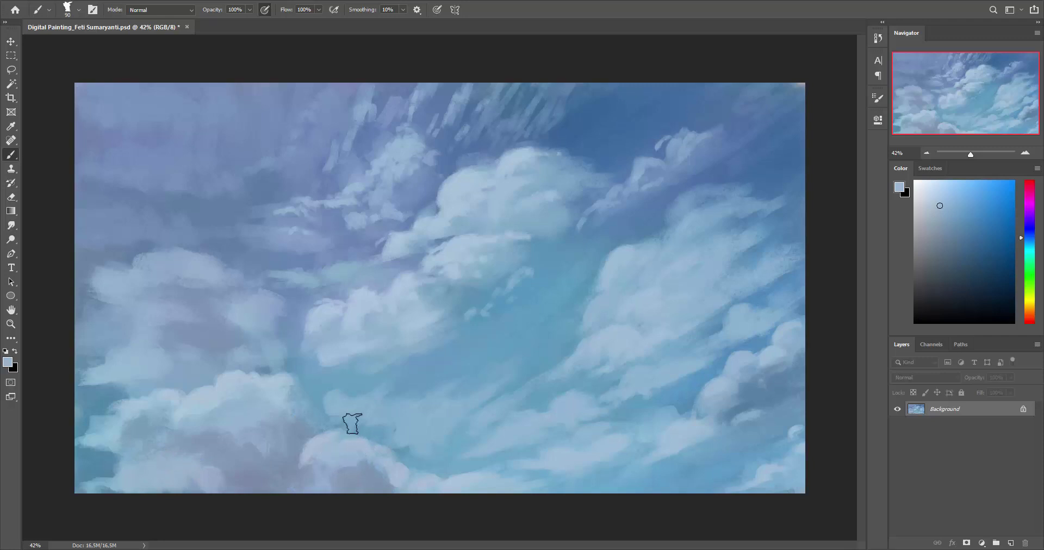
pyautogui.keyDown('alt'); pyautogui.click(175, 261); pyautogui.keyUp('alt')
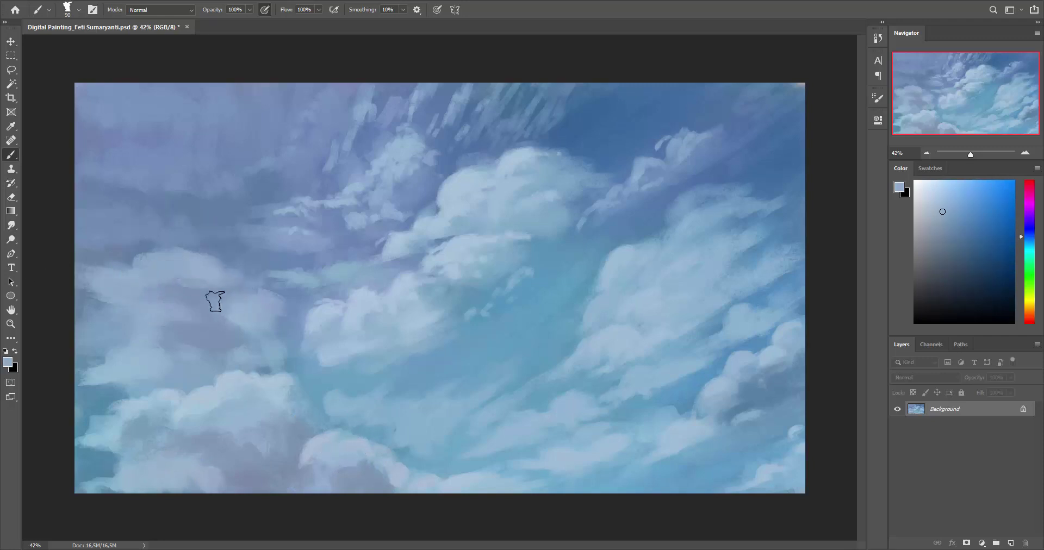
pyautogui.keyDown('alt'); pyautogui.click(146, 314); pyautogui.keyUp('alt')
# Shrink the brush to 50 and paint central-cloud light blue onto the small left cloud and its edge
pyautogui.press('[')
pyautogui.press('[')
pyautogui.press('[')
pyautogui.keyDown('alt'); pyautogui.click(371, 292); pyautogui.keyUp('alt')
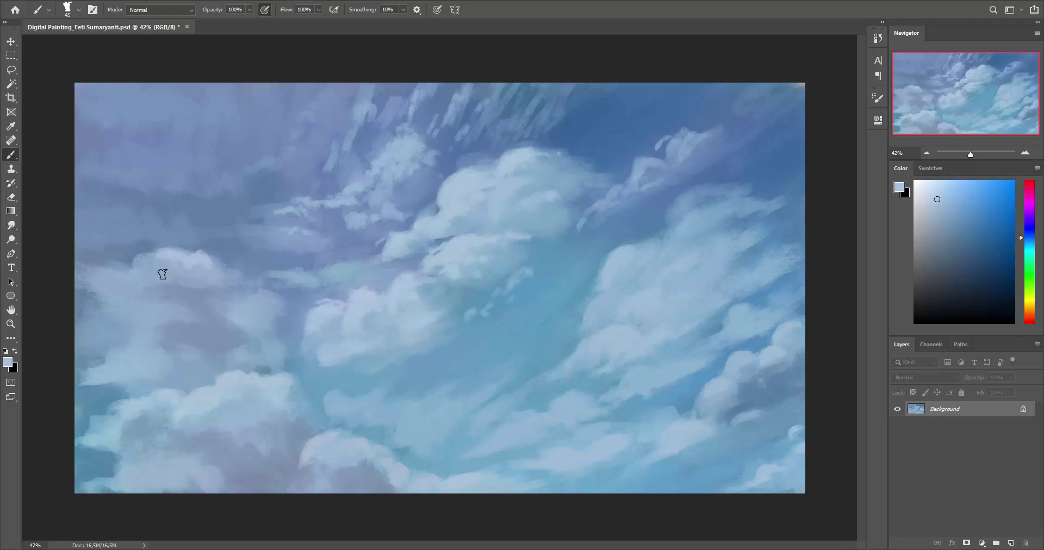
pyautogui.moveTo(135, 245)
pyautogui.mouseDown()
pyautogui.moveTo(141, 283)
pyautogui.moveTo(84, 268)
pyautogui.moveTo(119, 266)
pyautogui.moveTo(88, 280)
pyautogui.moveTo(156, 267)
pyautogui.moveTo(115, 247)
pyautogui.mouseUp()
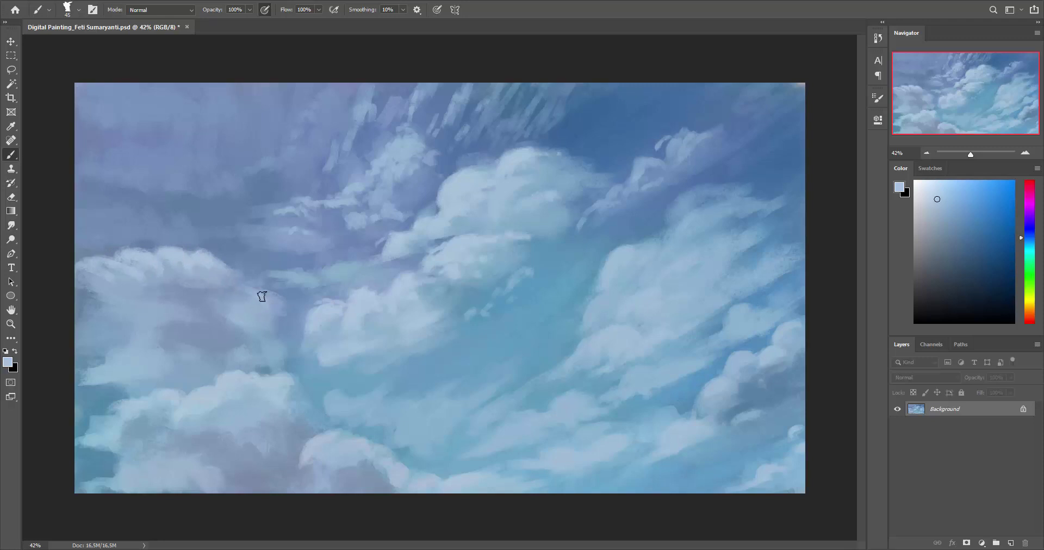
pyautogui.moveTo(261, 296); pyautogui.dragTo(255, 306)
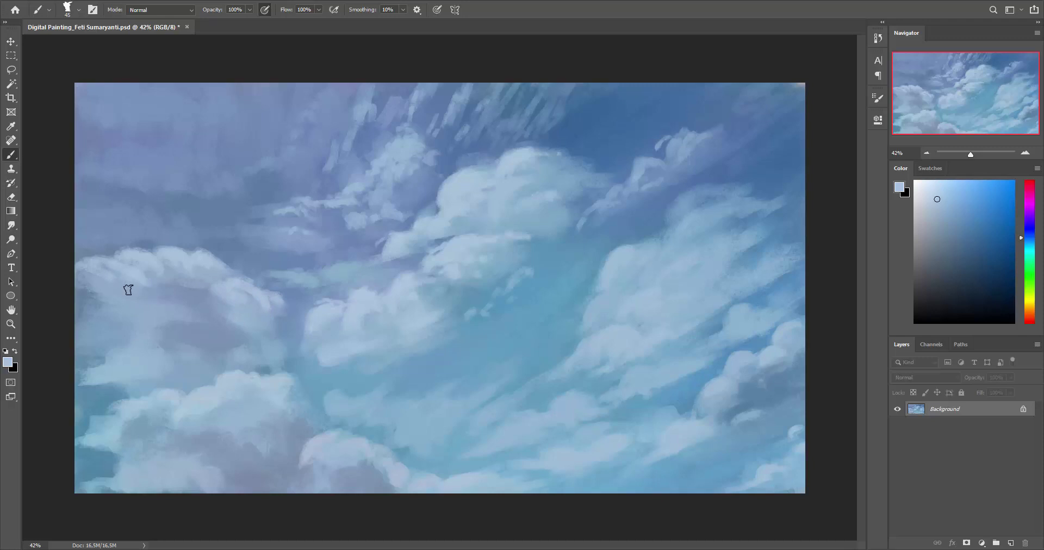
# Enlarge the brush to 70, sample light and dark left-cloud tones, then shrink back to 50
pyautogui.press(']')
pyautogui.press(']')
pyautogui.keyDown('alt'); pyautogui.click(116, 287); pyautogui.keyUp('alt')
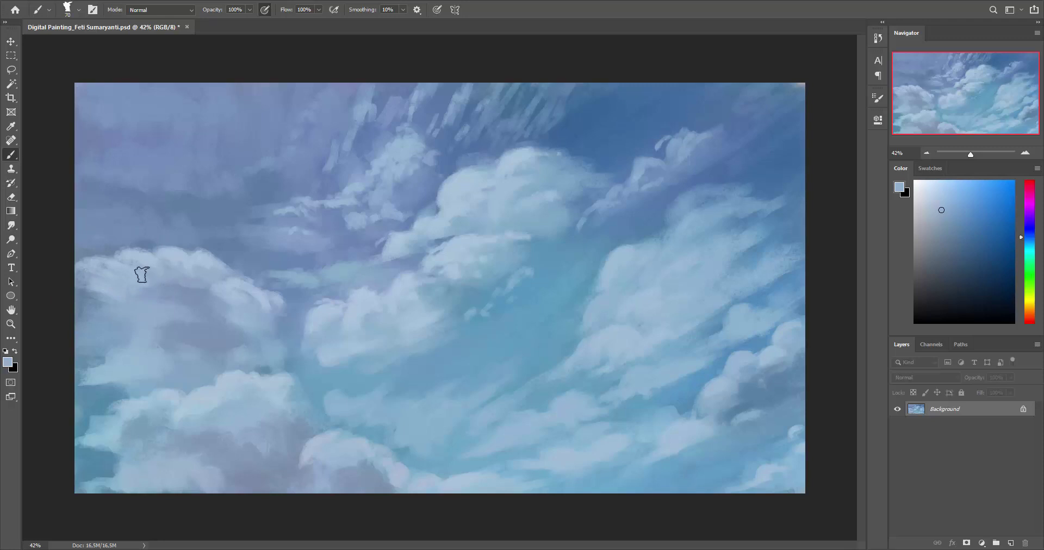
pyautogui.keyDown('alt'); pyautogui.click(191, 299); pyautogui.keyUp('alt')
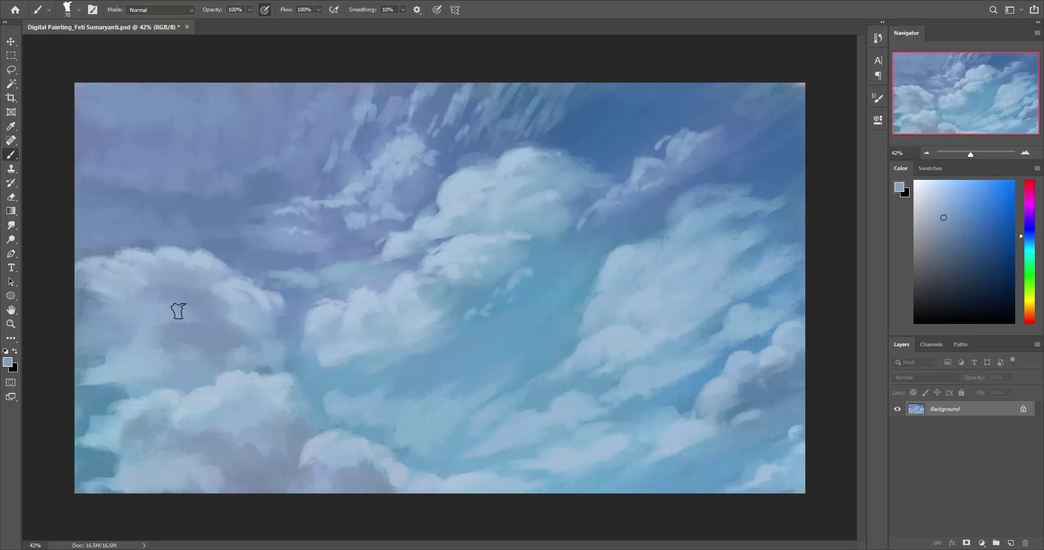
pyautogui.keyDown('alt'); pyautogui.click(210, 327); pyautogui.keyUp('alt')
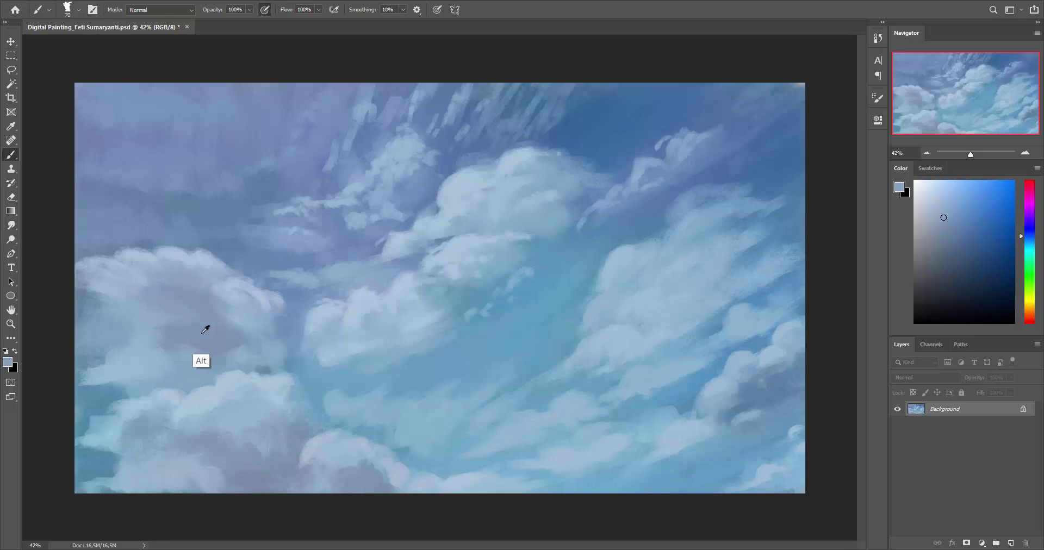
pyautogui.keyDown('alt'); pyautogui.click(239, 327); pyautogui.keyUp('alt')
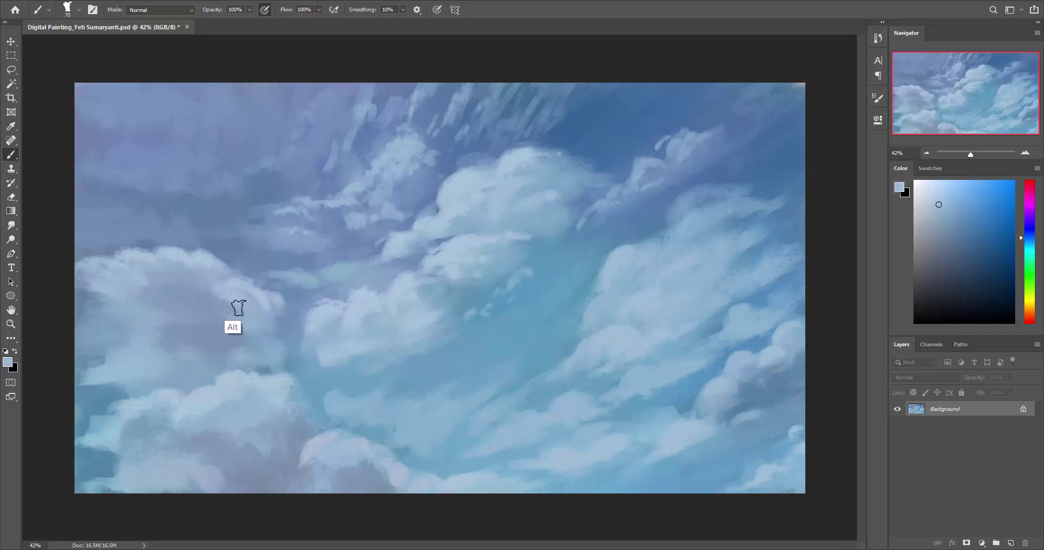
pyautogui.keyDown('alt'); pyautogui.click(143, 348); pyautogui.keyUp('alt')
pyautogui.keyDown('alt'); pyautogui.click(139, 291); pyautogui.keyUp('alt')
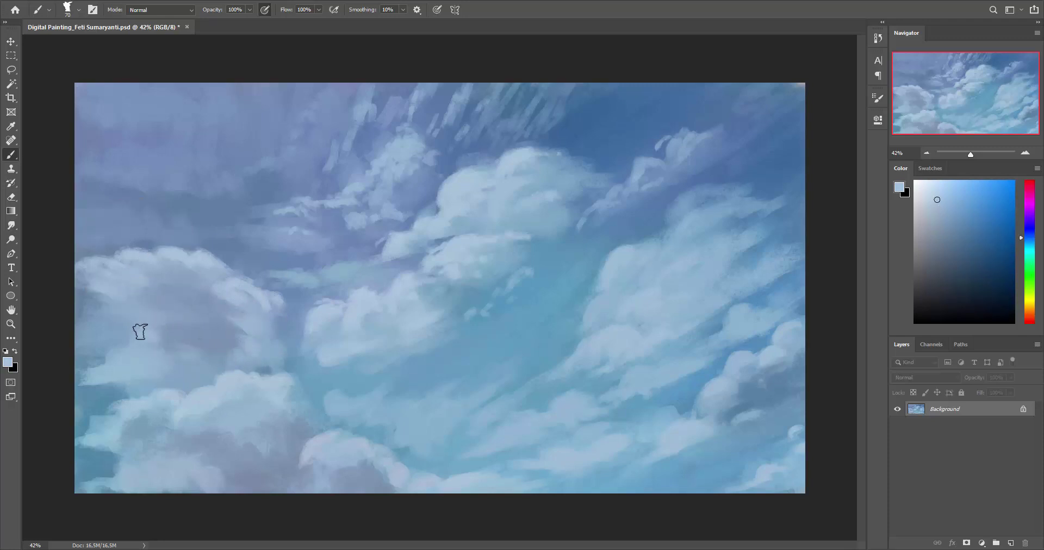
pyautogui.press('[')
pyautogui.press('[')
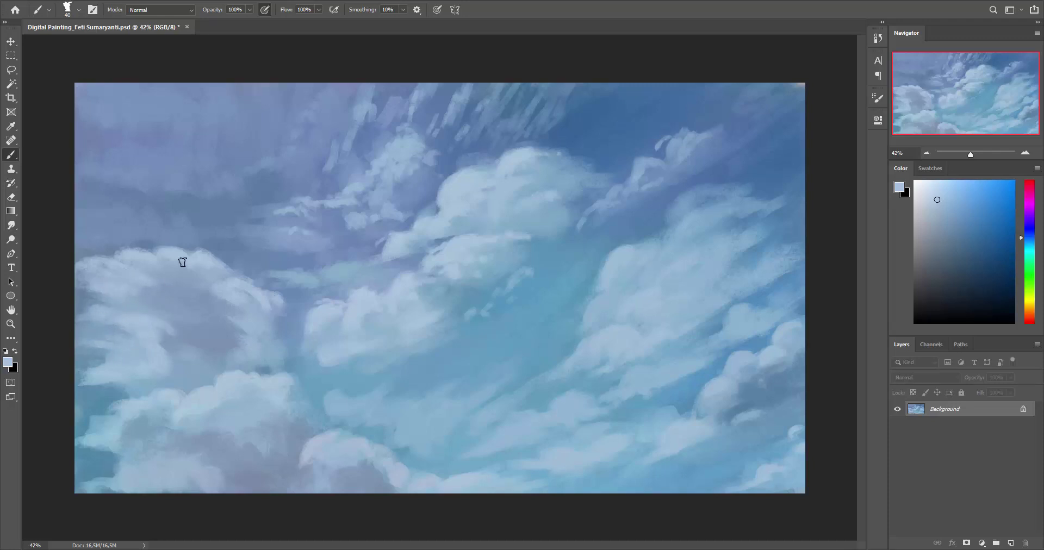
# Switch the brush to 100 to sample highlight and shadow tones, then drop it to 35 for light cloud colours
pyautogui.keyDown('alt'); pyautogui.click(217, 311); pyautogui.keyUp('alt')
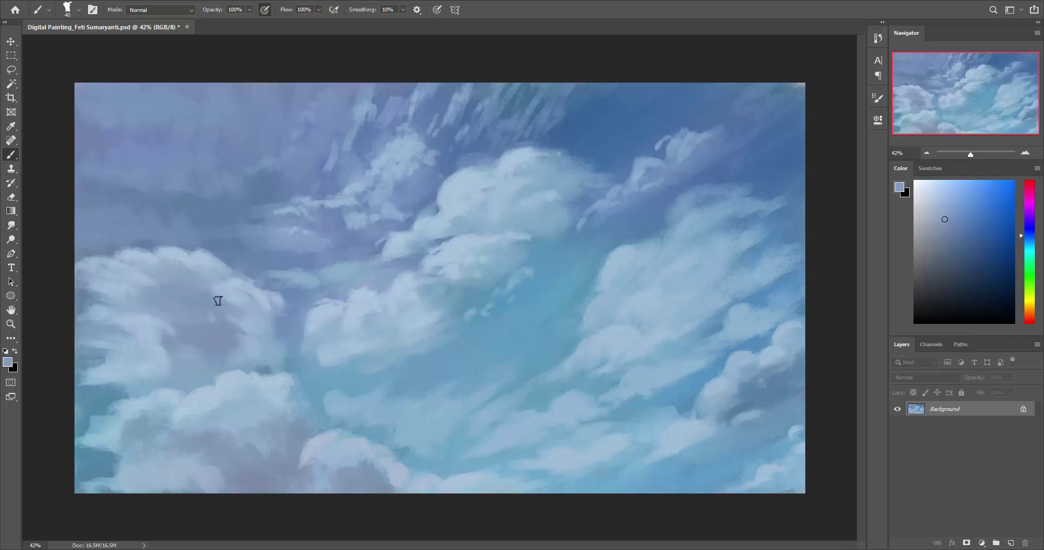
pyautogui.press(']')
pyautogui.press(']')
pyautogui.press(']')
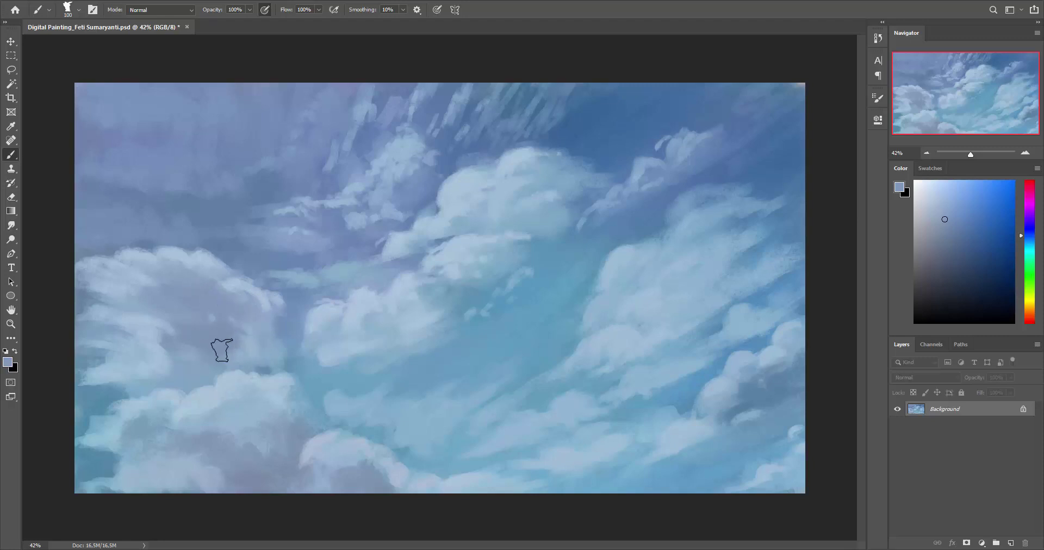
pyautogui.keyDown('alt'); pyautogui.click(138, 311); pyautogui.keyUp('alt')
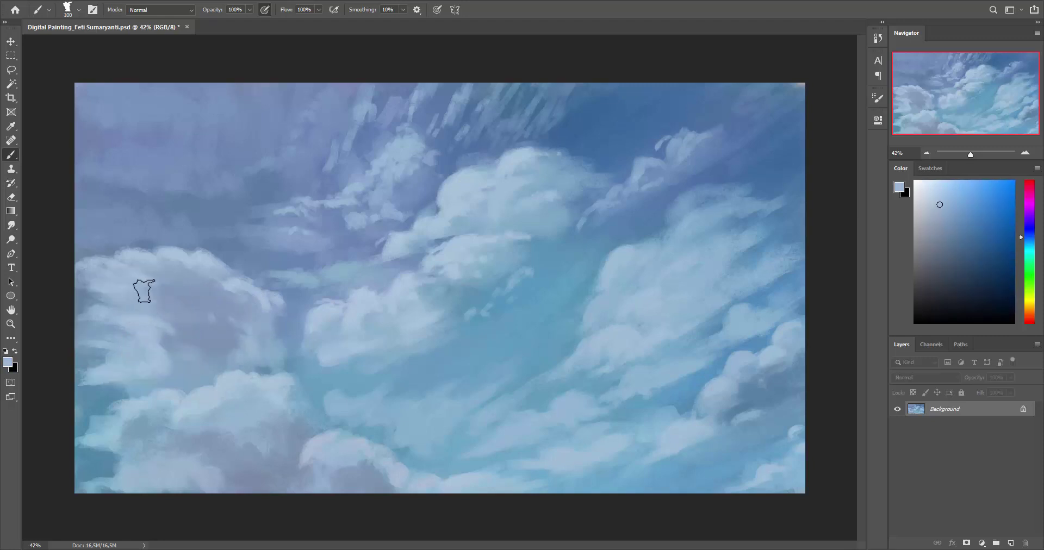
pyautogui.keyDown('alt'); pyautogui.click(132, 345); pyautogui.keyUp('alt')
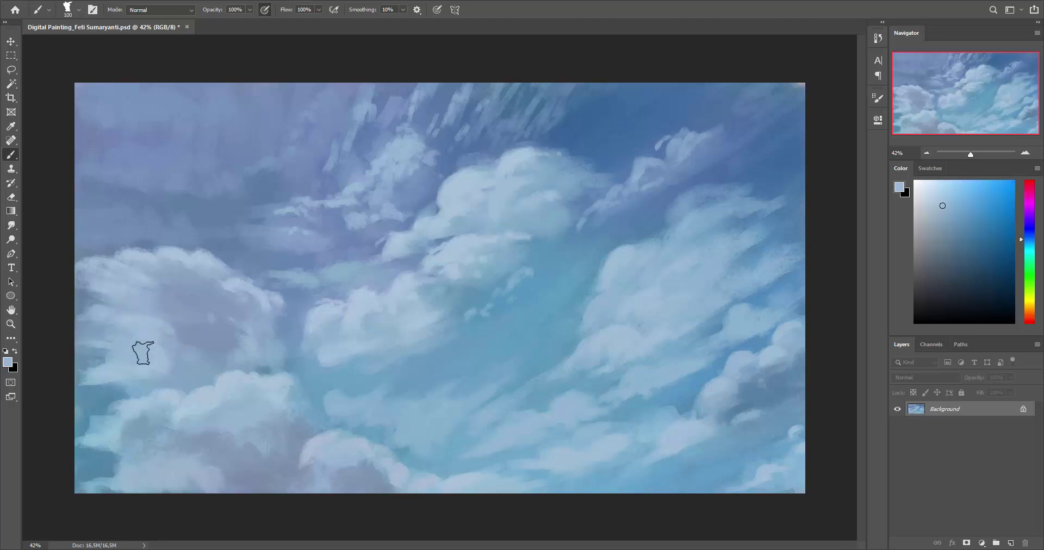
pyautogui.keyDown('alt'); pyautogui.click(187, 290); pyautogui.keyUp('alt')
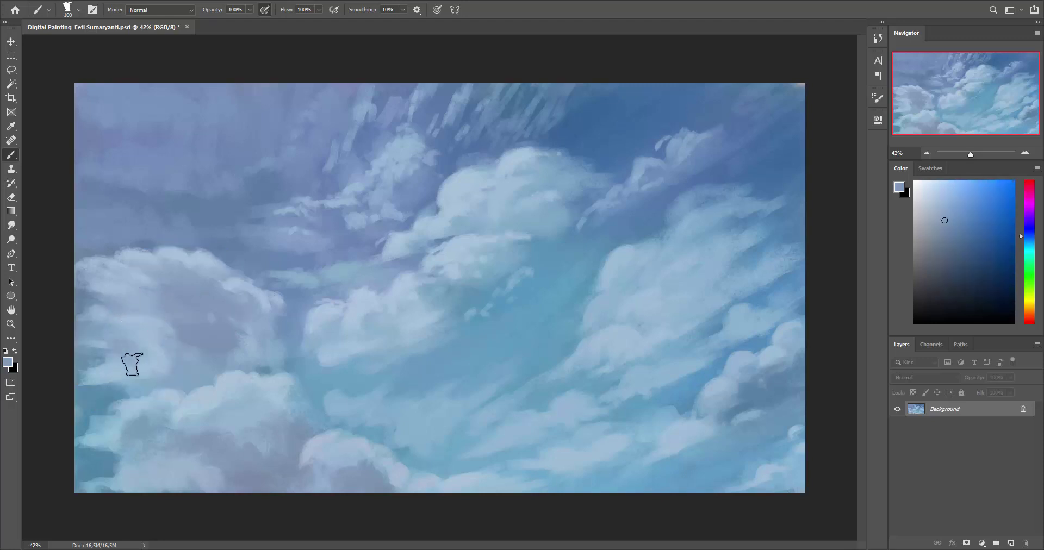
pyautogui.keyDown('alt'); pyautogui.click(183, 368); pyautogui.keyUp('alt')
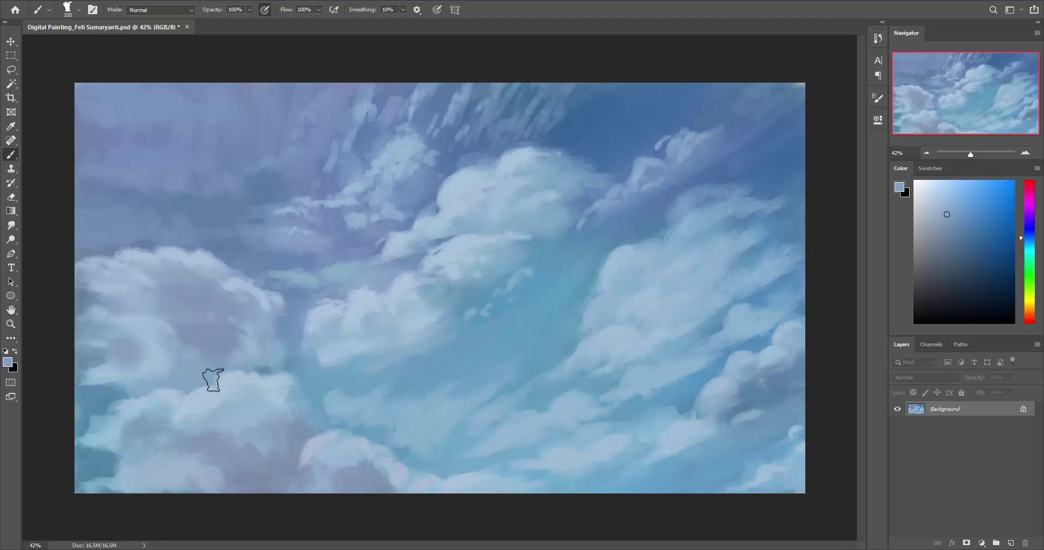
pyautogui.keyDown('alt'); pyautogui.click(154, 326); pyautogui.keyUp('alt')
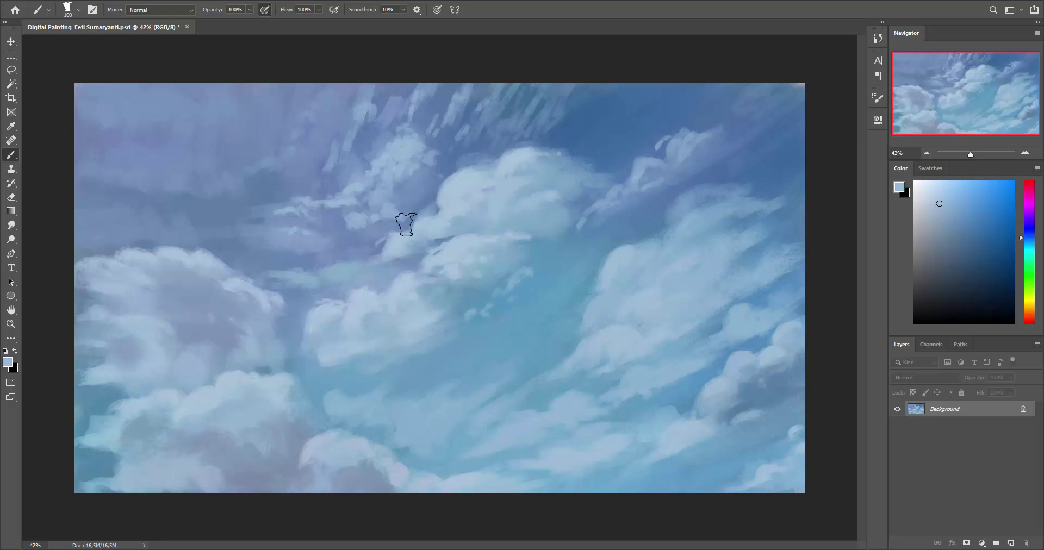
pyautogui.press('[')
pyautogui.press('[')
pyautogui.press('[')
pyautogui.keyDown('alt'); pyautogui.click(623, 260); pyautogui.keyUp('alt')
pyautogui.keyDown('alt'); pyautogui.click(468, 182); pyautogui.keyUp('alt')
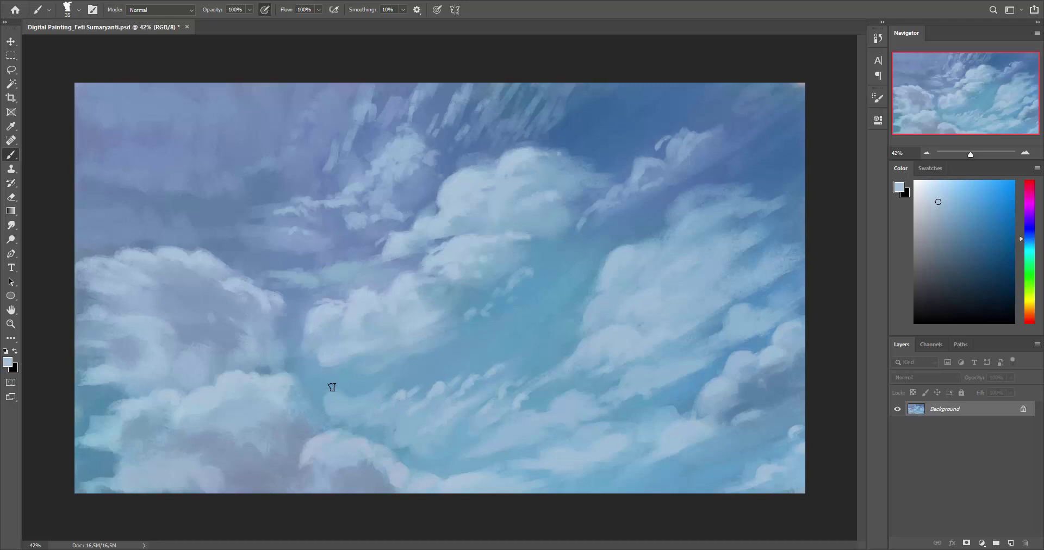
# Sample pale blues and dab a faint light wisp onto the upper central clouds
pyautogui.click(934, 192)
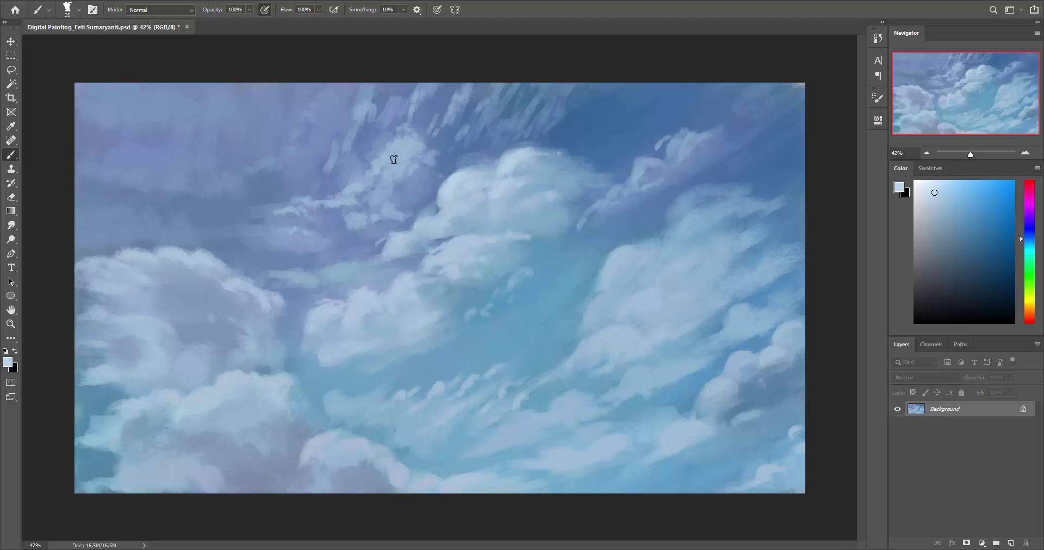
pyautogui.moveTo(394, 159); pyautogui.dragTo(398, 164)
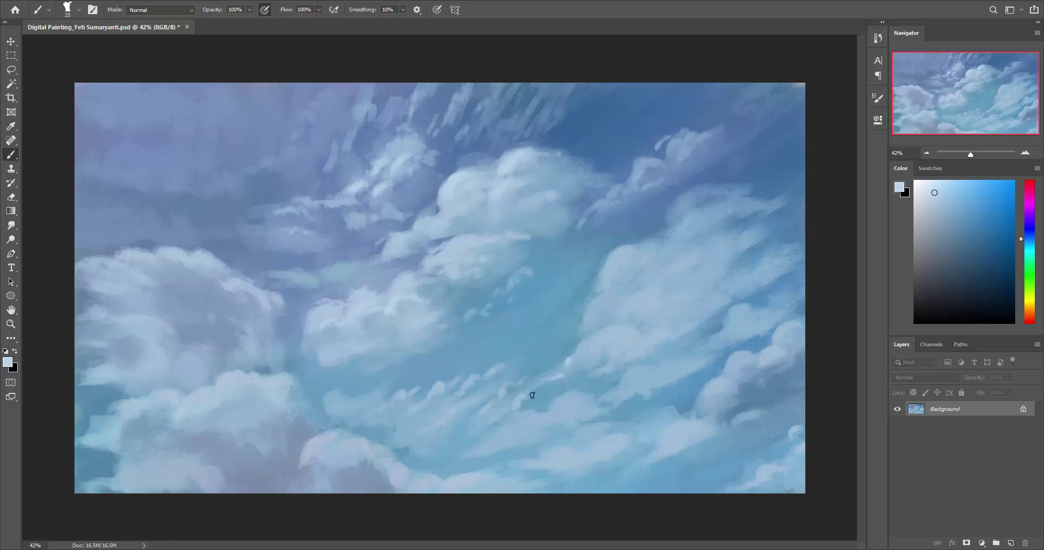
pyautogui.keyDown('alt'); pyautogui.click(571, 358); pyautogui.keyUp('alt')
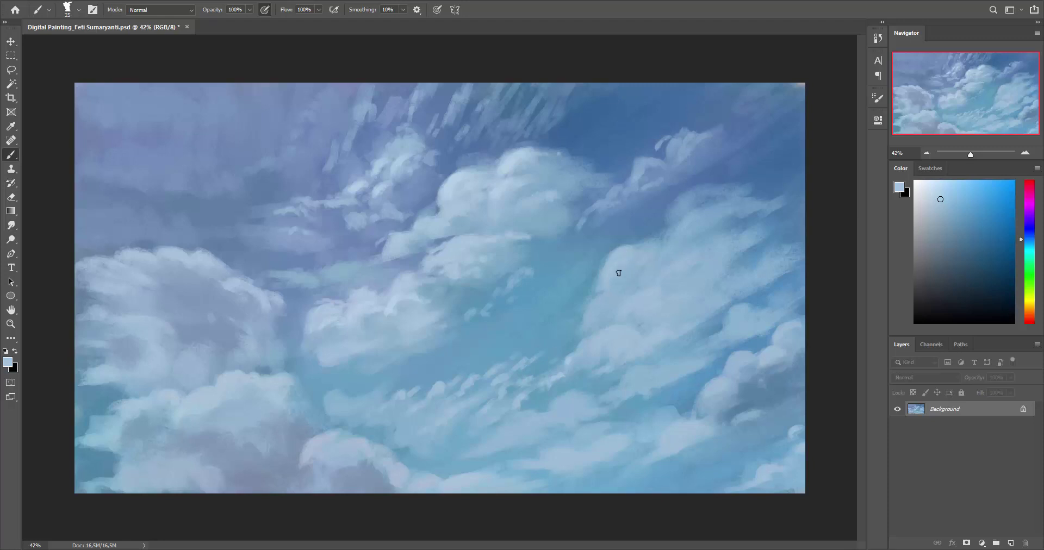
pyautogui.keyDown('alt'); pyautogui.click(384, 188); pyautogui.keyUp('alt')
pyautogui.keyDown('alt'); pyautogui.click(689, 321); pyautogui.keyUp('alt')
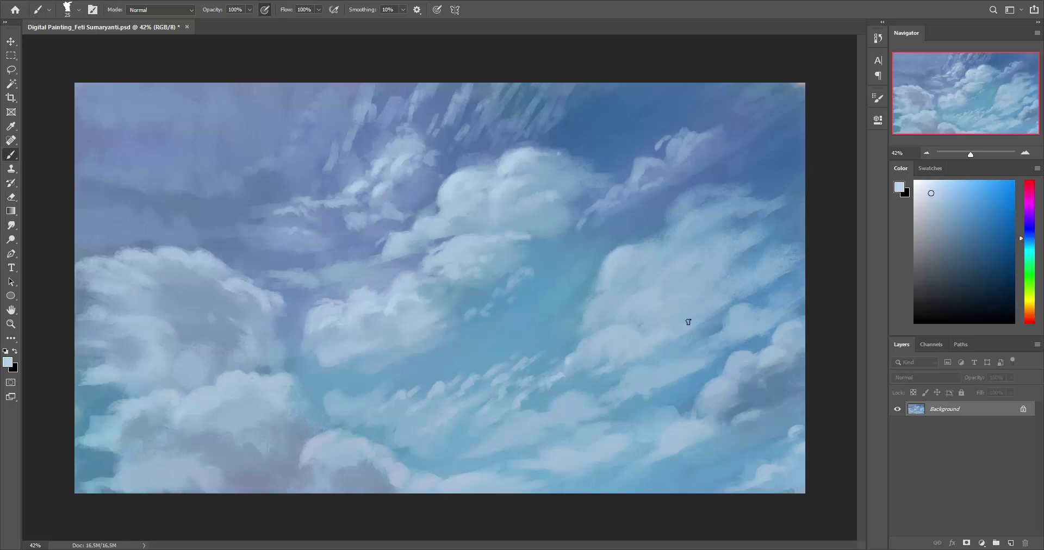
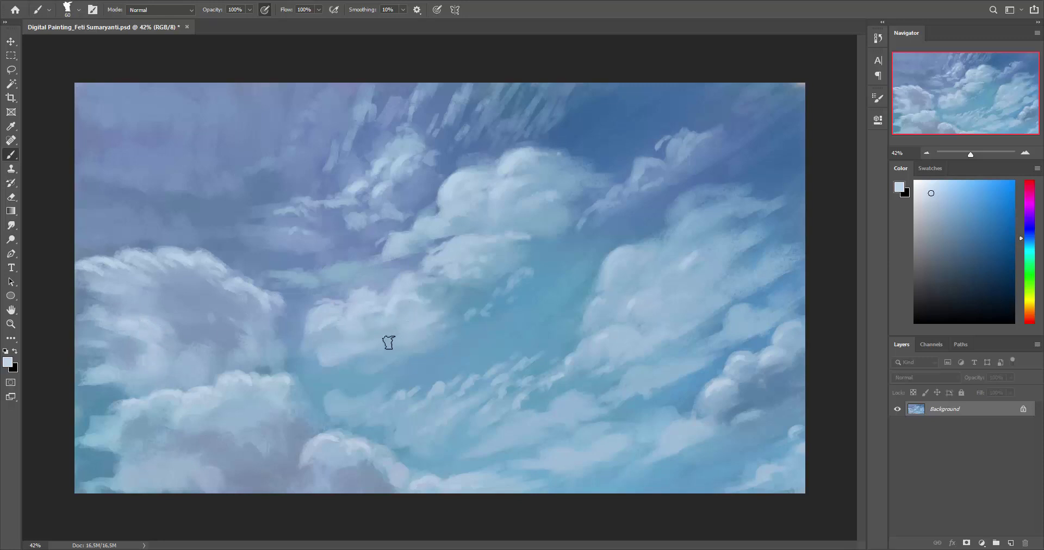
# Select the soft round 150 px brush at 20% opacity
pyautogui.rightClick(404, 332)
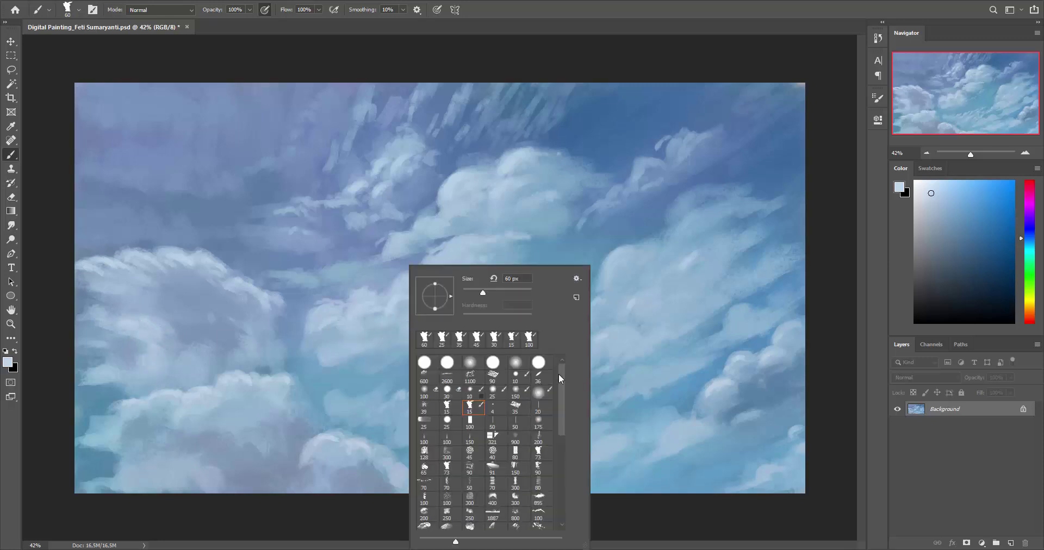
pyautogui.click(516, 389)
pyautogui.press('2')
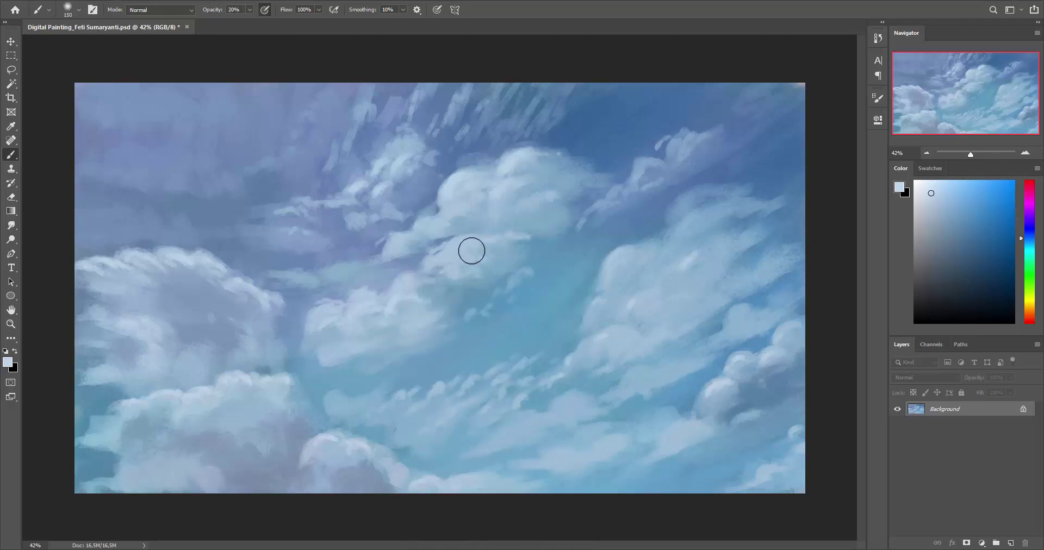
pyautogui.press('[')
pyautogui.press(']')
pyautogui.press(']')
# Softly lighten the central cloud and the shadowed upper clouds left of centre
pyautogui.moveTo(217, 233); pyautogui.dragTo(324, 243)
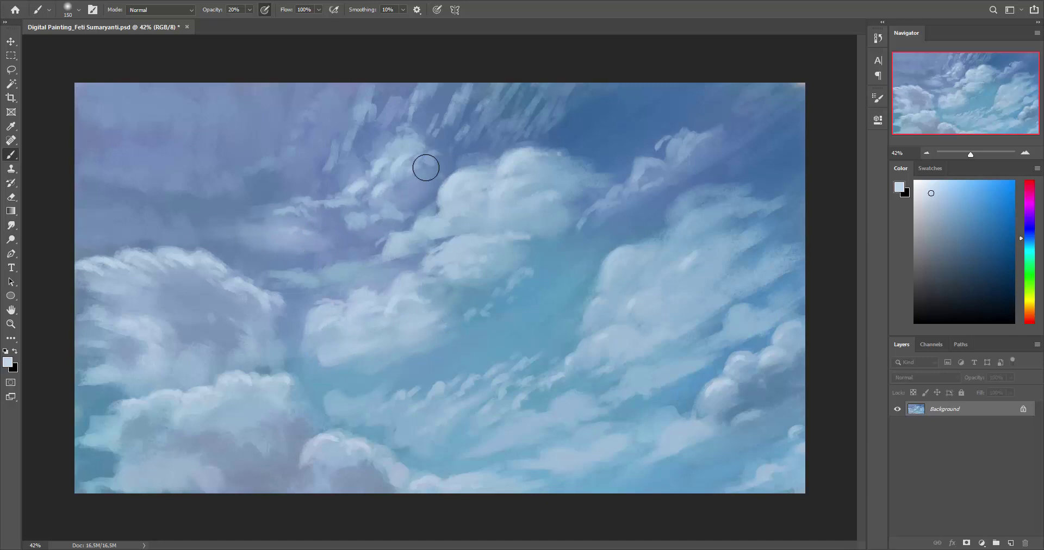
pyautogui.moveTo(415, 160); pyautogui.dragTo(383, 172)
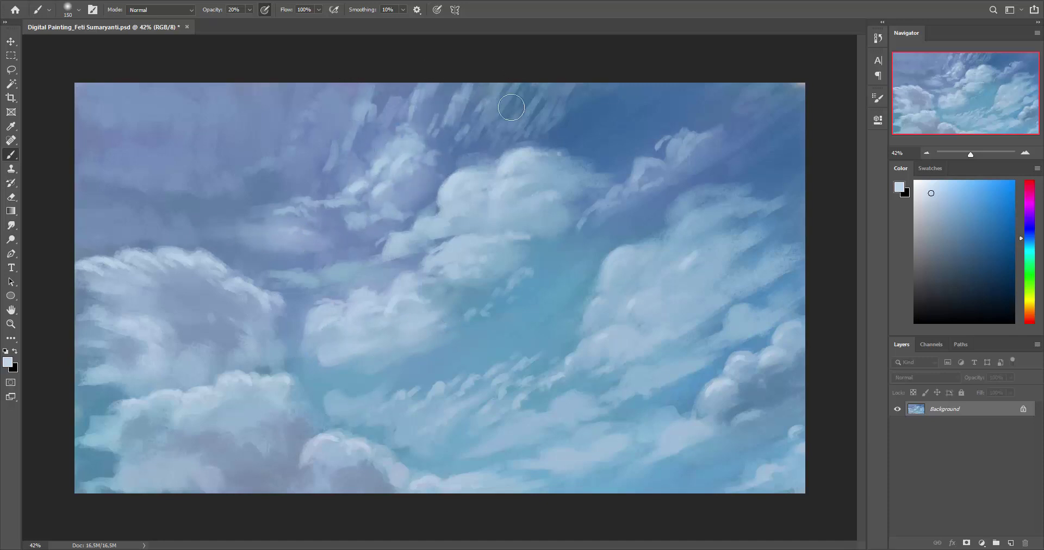
pyautogui.moveTo(439, 178); pyautogui.dragTo(419, 200)
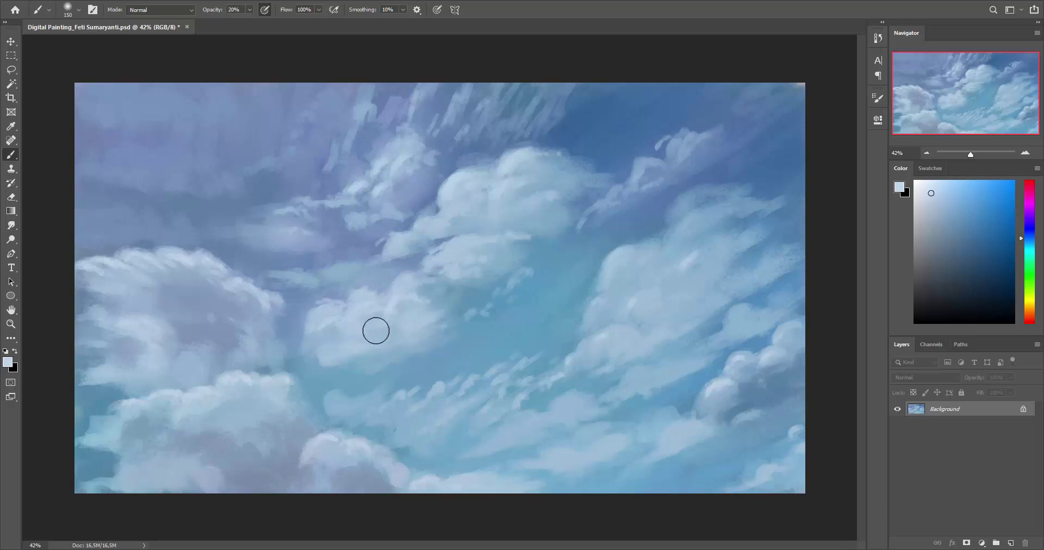
pyautogui.press(']')
pyautogui.press(']')
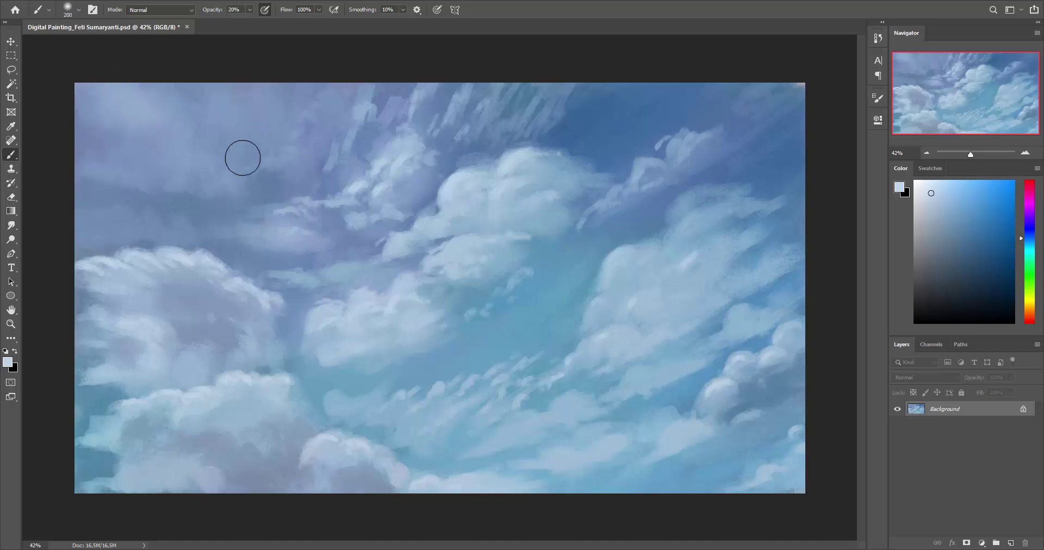
# Switch the brush to Overlay mode at 250 px with a lighter blue colour
pyautogui.rightClick(331, 203)
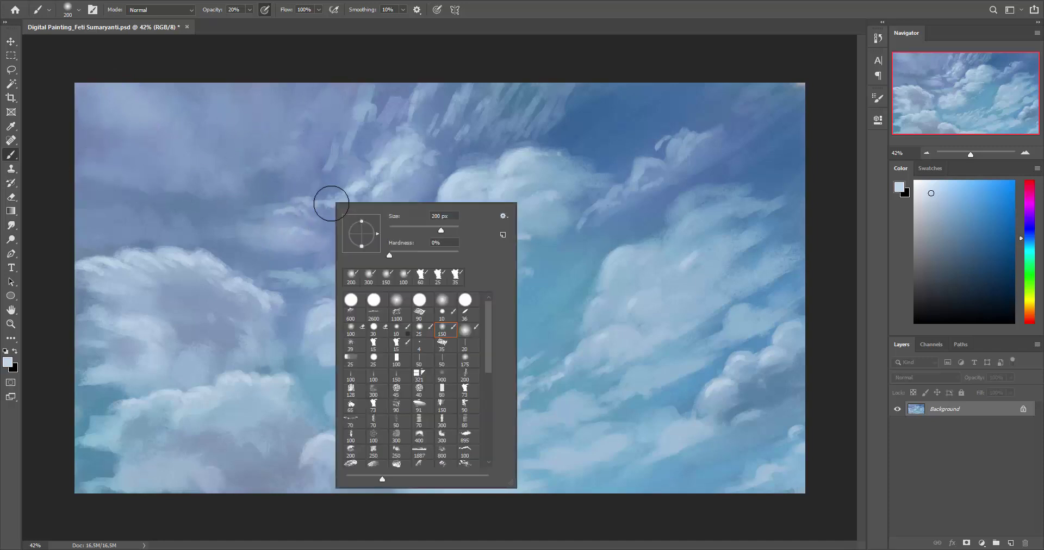
pyautogui.hotkey('shift', 'alt', 'o')
pyautogui.press('.')
pyautogui.click(582, 275)
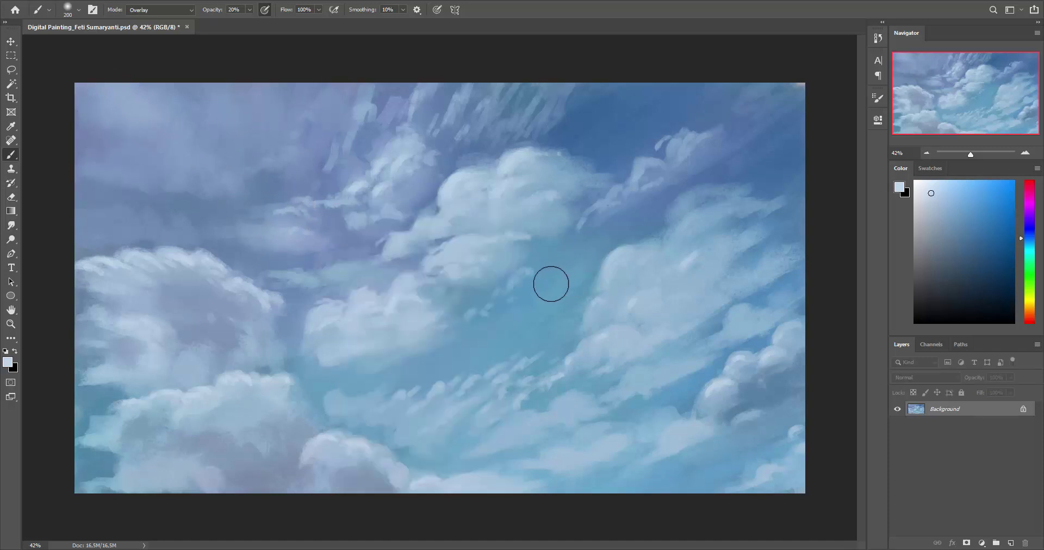
pyautogui.click(947, 201)
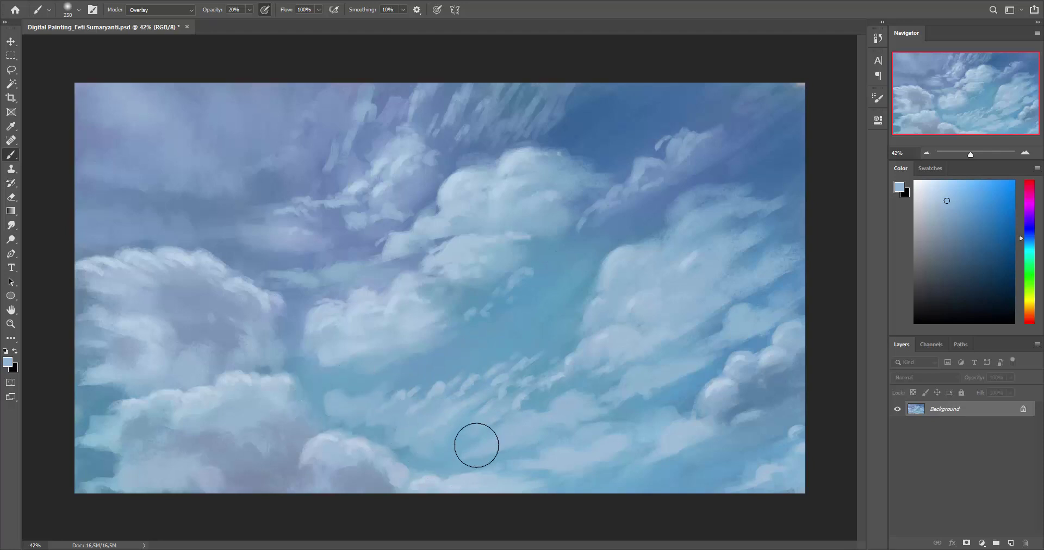
pyautogui.rightClick(468, 365)
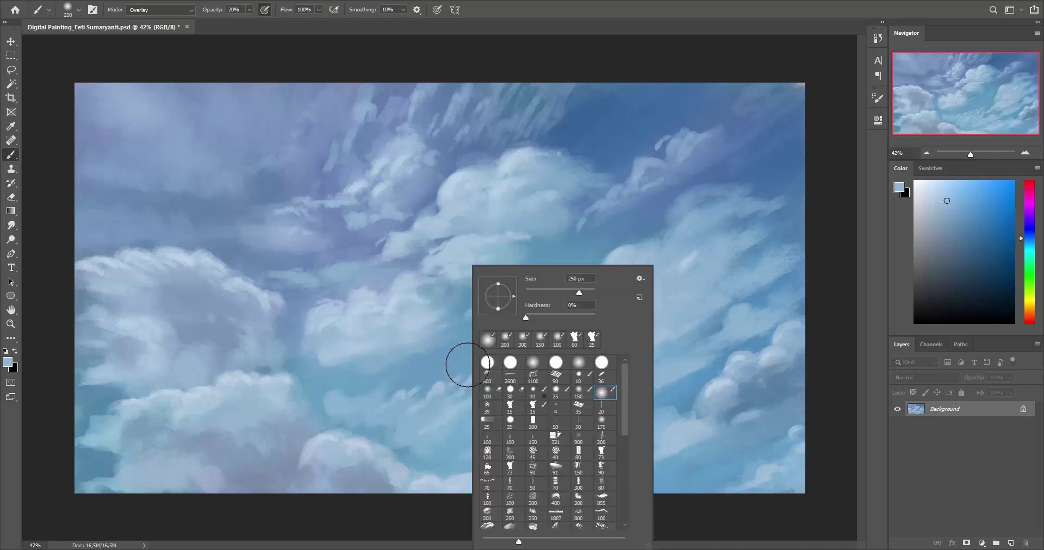
# Return to the 150 px soft brush in Normal mode and lay a faint teal stroke over the sky
pyautogui.press(',')
pyautogui.click(355, 414)
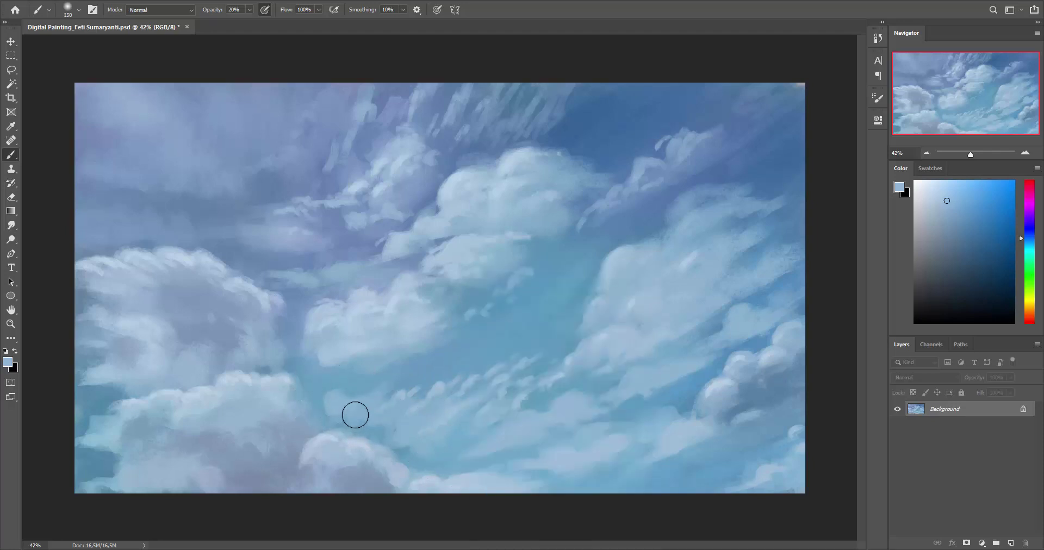
pyautogui.keyDown('alt'); pyautogui.click(322, 391); pyautogui.keyUp('alt')
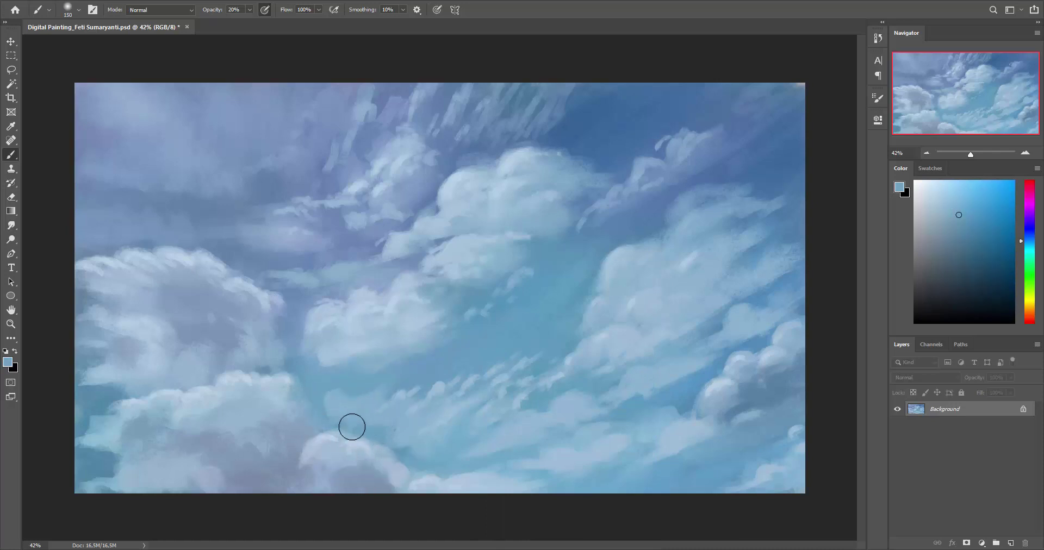
pyautogui.moveTo(332, 404); pyautogui.dragTo(397, 438)
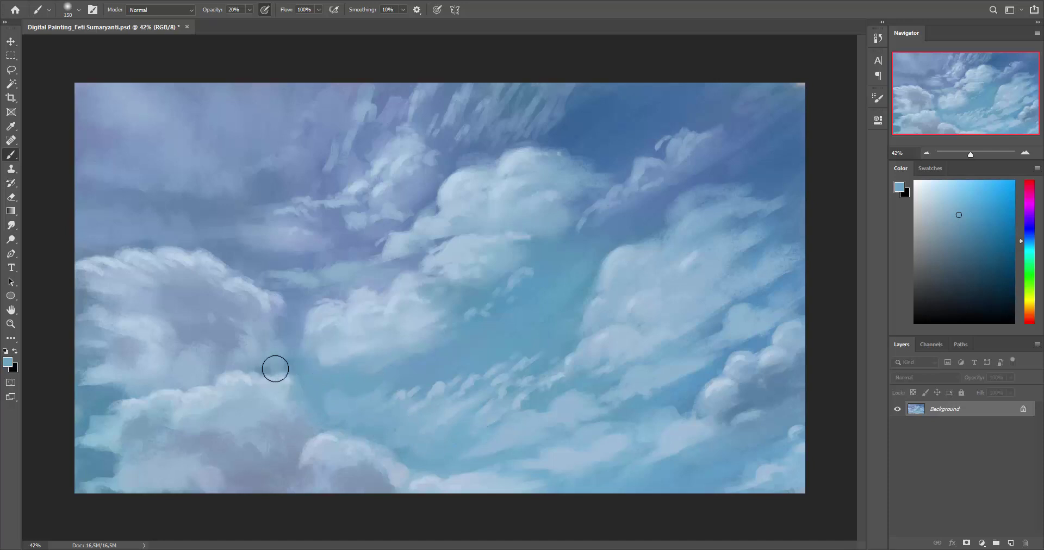
# Sample sky and lower-left cloud colours, enlarge the brush to 175, and pick a lavender-blue
pyautogui.keyDown('alt'); pyautogui.click(317, 371); pyautogui.keyUp('alt')
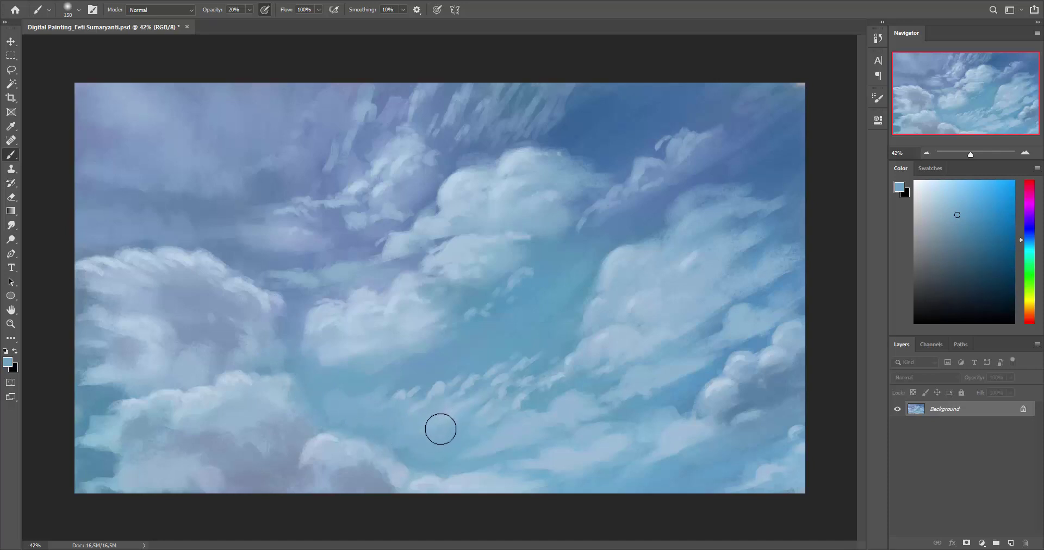
pyautogui.keyDown('alt'); pyautogui.click(428, 416); pyautogui.keyUp('alt')
pyautogui.press(']')
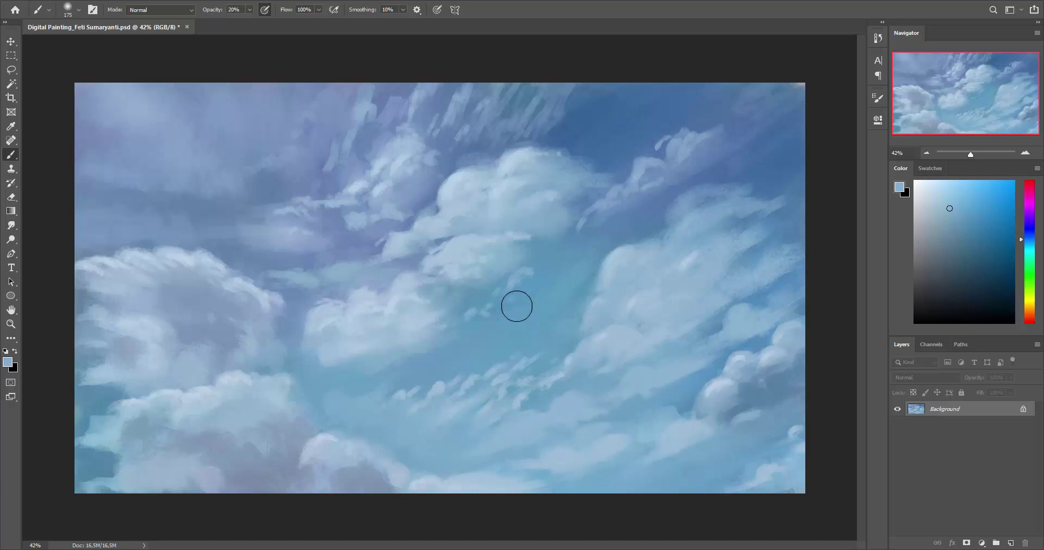
pyautogui.keyDown('alt'); pyautogui.click(506, 353); pyautogui.keyUp('alt')
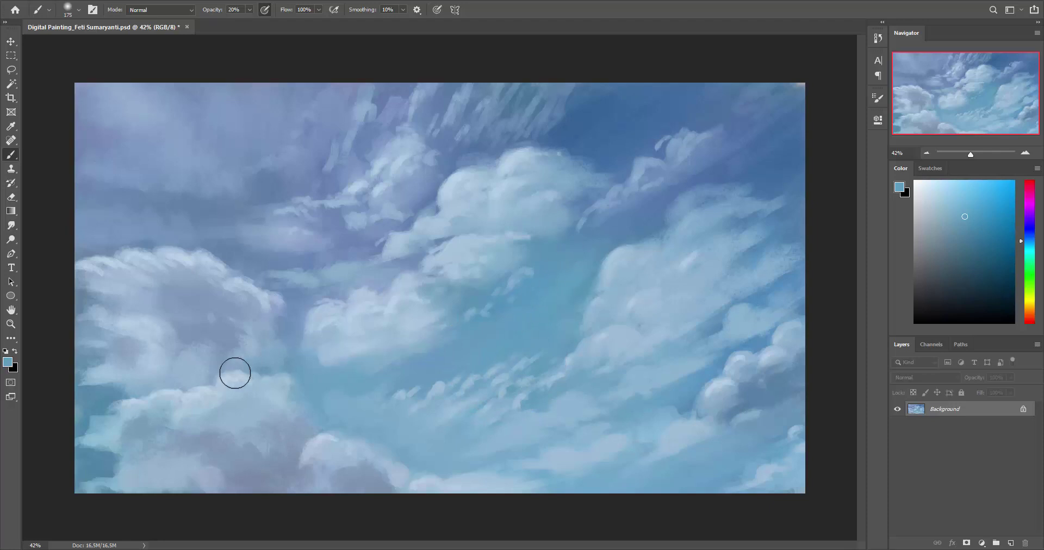
pyautogui.keyDown('alt'); pyautogui.click(106, 467); pyautogui.keyUp('alt')
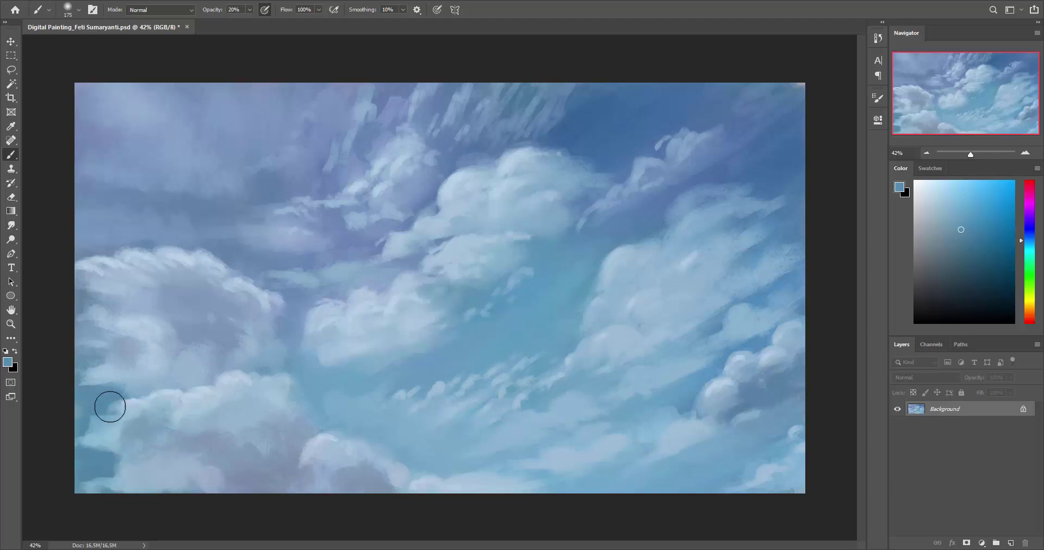
pyautogui.keyDown('alt'); pyautogui.click(225, 451); pyautogui.keyUp('alt')
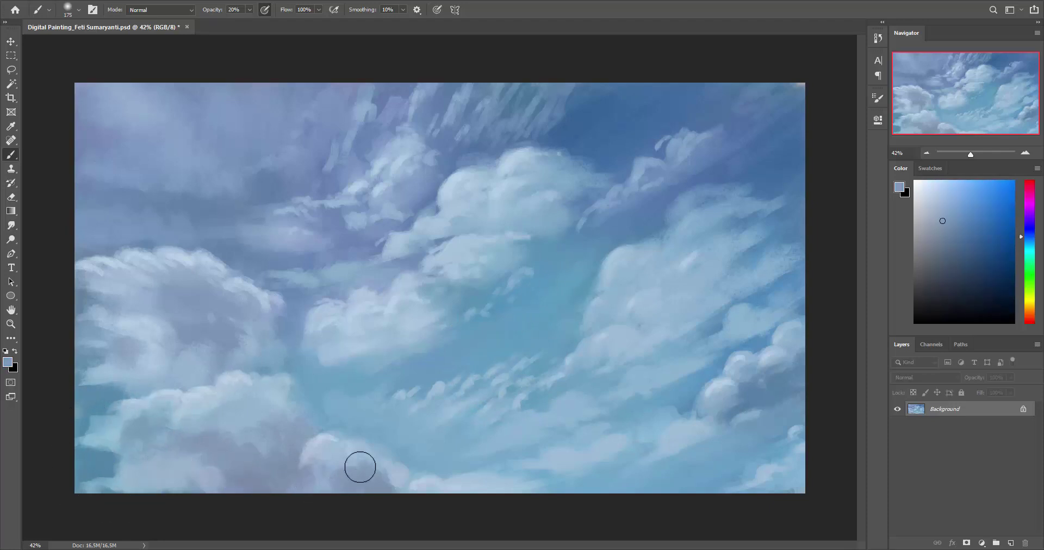
# Pick a darker grey-blue, enlarge the brush to 500 px, then choose a saturated sky blue
pyautogui.rightClick(357, 320)
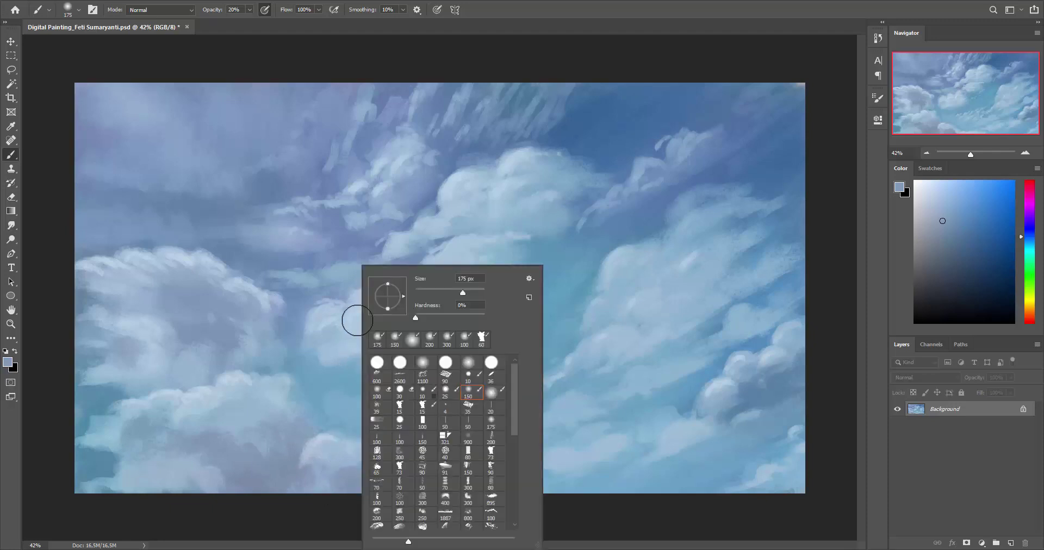
pyautogui.click(939, 257)
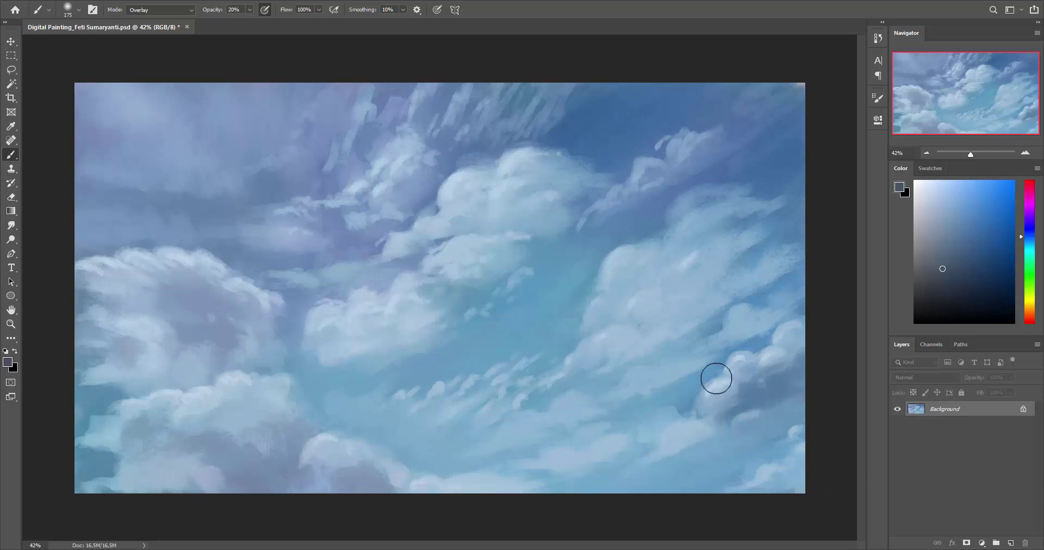
pyautogui.press(']')
pyautogui.press(']')
pyautogui.press(']')
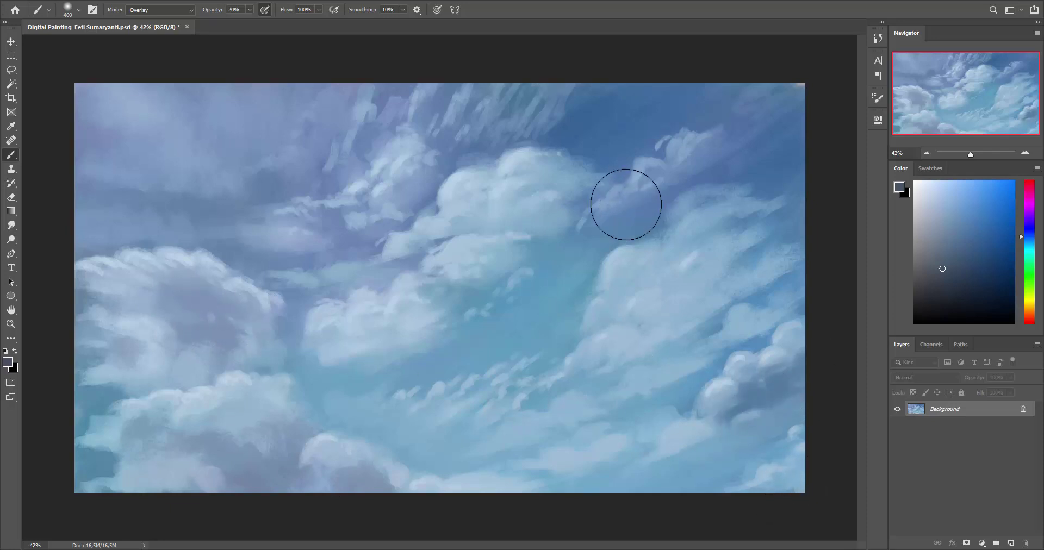
pyautogui.press(']')
pyautogui.keyDown('alt'); pyautogui.click(582, 239); pyautogui.keyUp('alt')
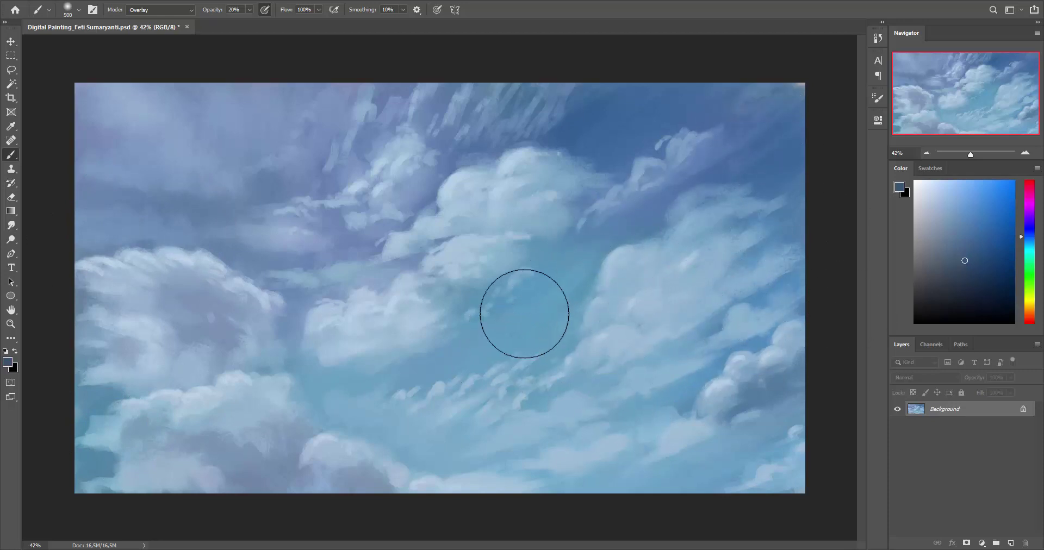
# Switch to the 150 px soft round brush, size it to 250 px, and sample a lighter cloud blue
pyautogui.rightClick(517, 296)
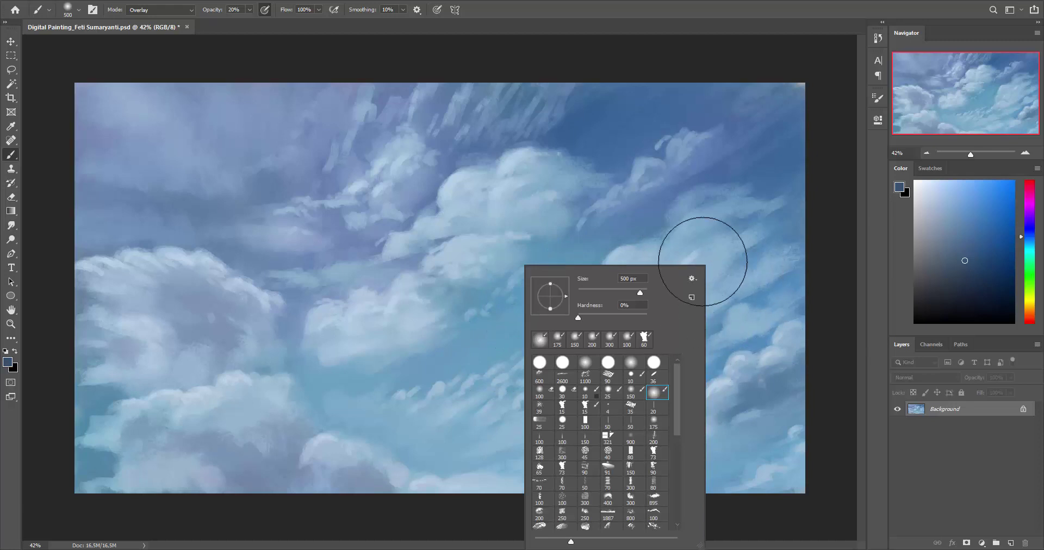
pyautogui.click(631, 391)
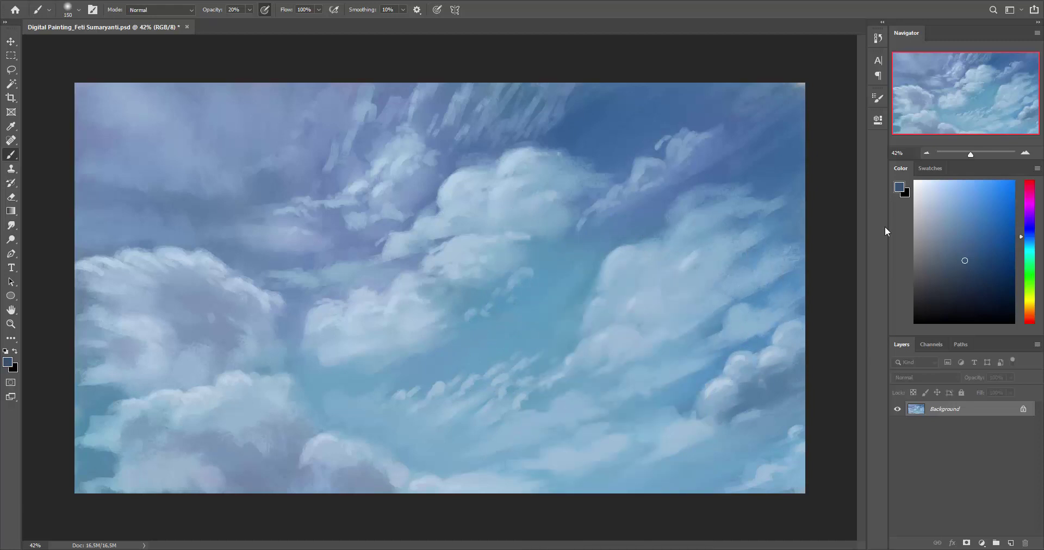
pyautogui.keyDown('alt'); pyautogui.click(619, 232); pyautogui.keyUp('alt')
pyautogui.click(958, 233)
pyautogui.press(']')
pyautogui.press(']')
pyautogui.press(']')
pyautogui.keyDown('alt'); pyautogui.click(173, 325); pyautogui.keyUp('alt')
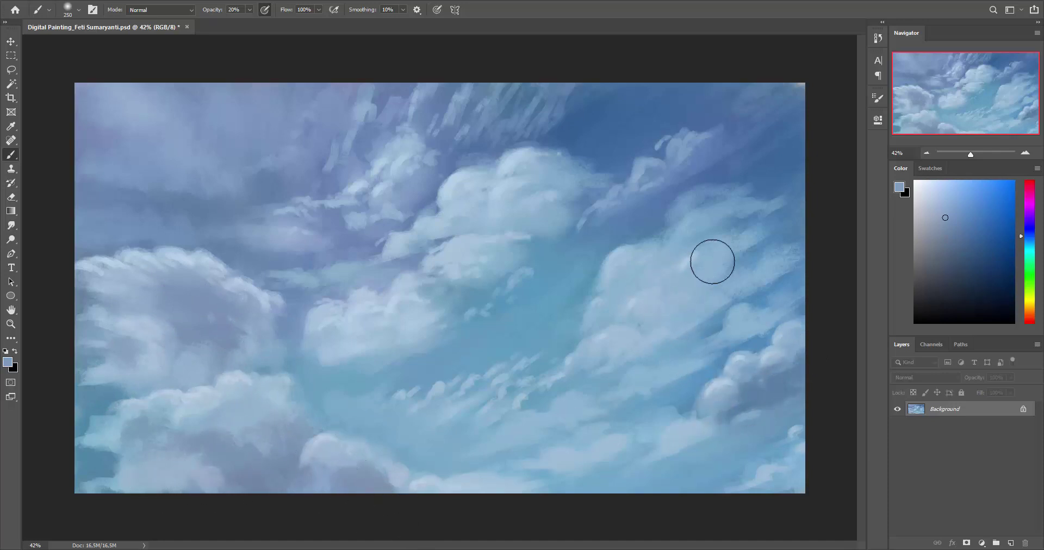
pyautogui.rightClick(644, 256)
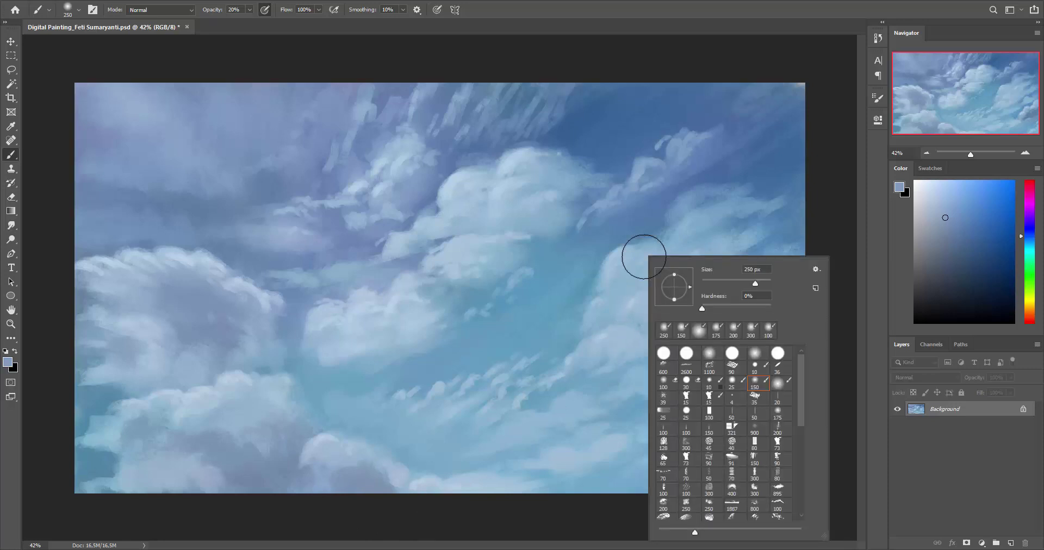
# Choose the 15 px textured brush and sample light blues from the lower sky and clouds
pyautogui.click(709, 396)
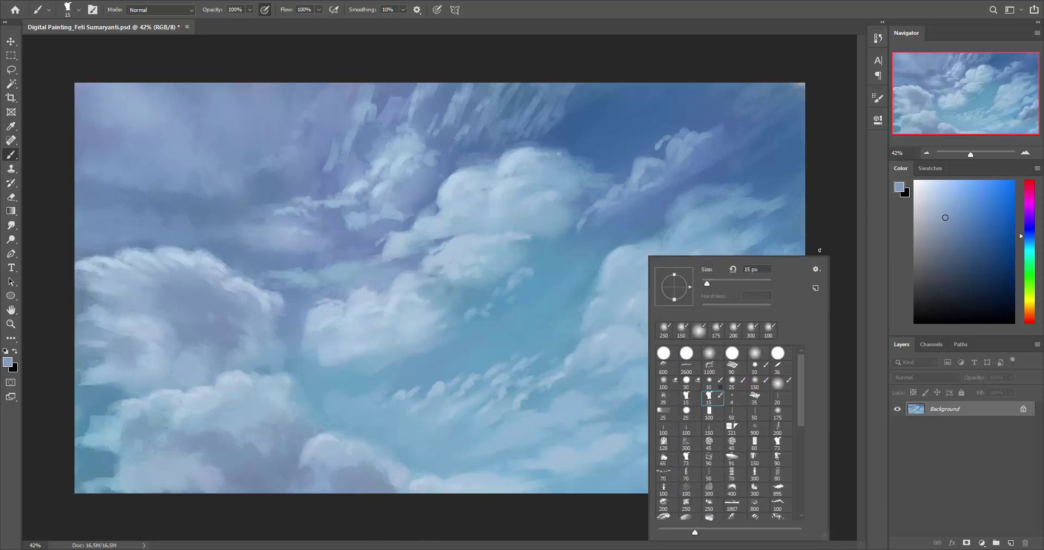
pyautogui.click(820, 250)
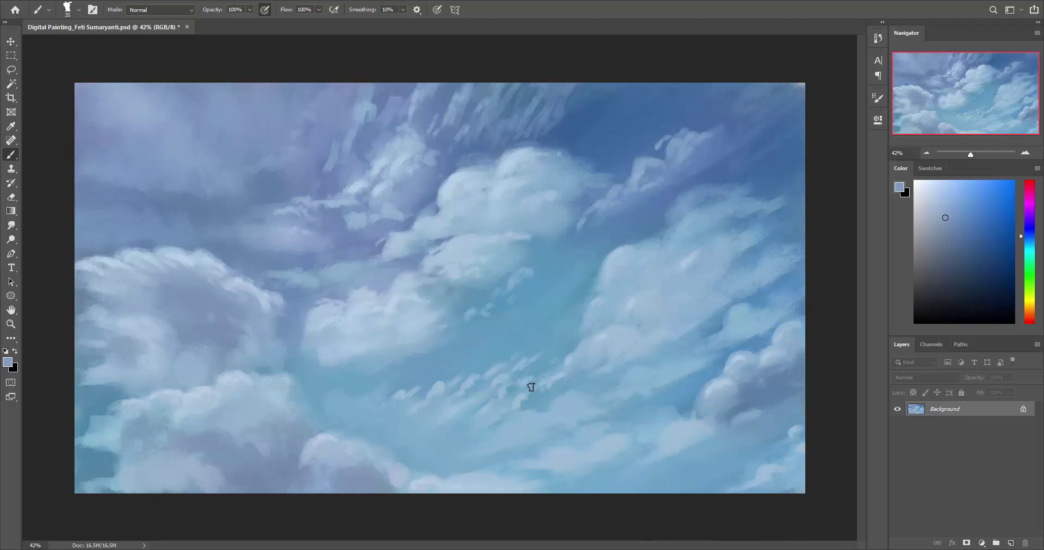
pyautogui.keyDown('alt'); pyautogui.click(544, 433); pyautogui.keyUp('alt')
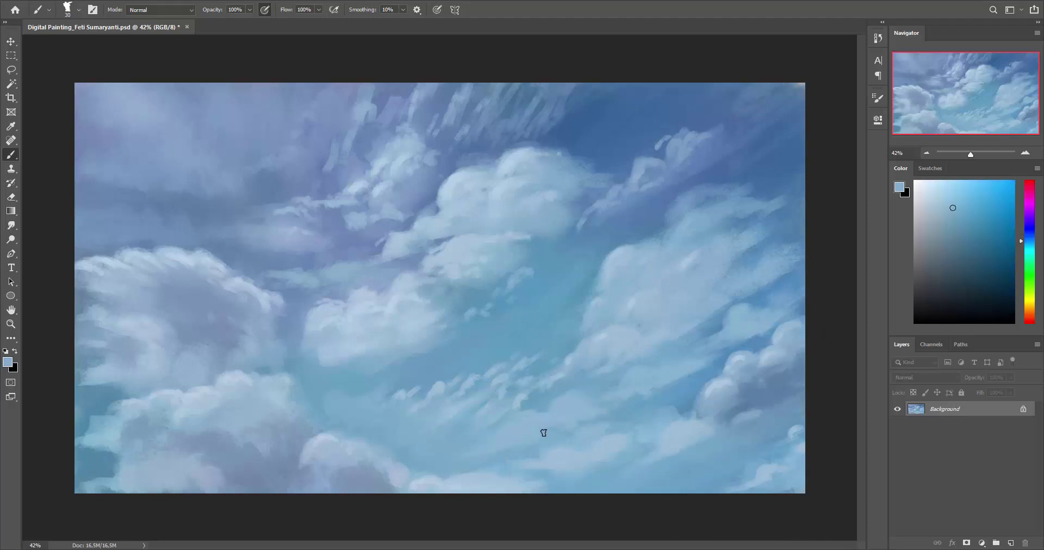
pyautogui.keyDown('alt'); pyautogui.click(515, 433); pyautogui.keyUp('alt')
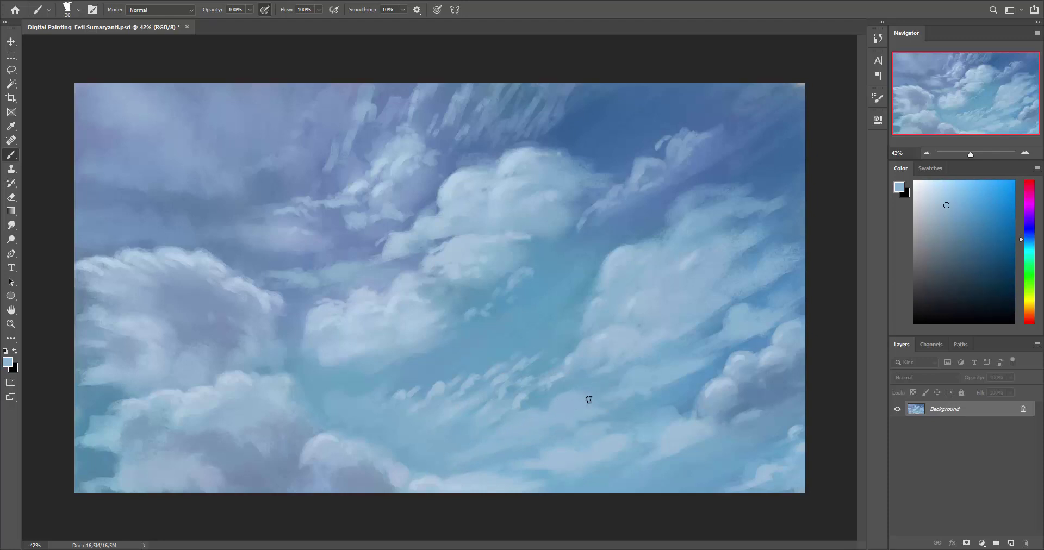
pyautogui.keyDown('alt'); pyautogui.click(567, 461); pyautogui.keyUp('alt')
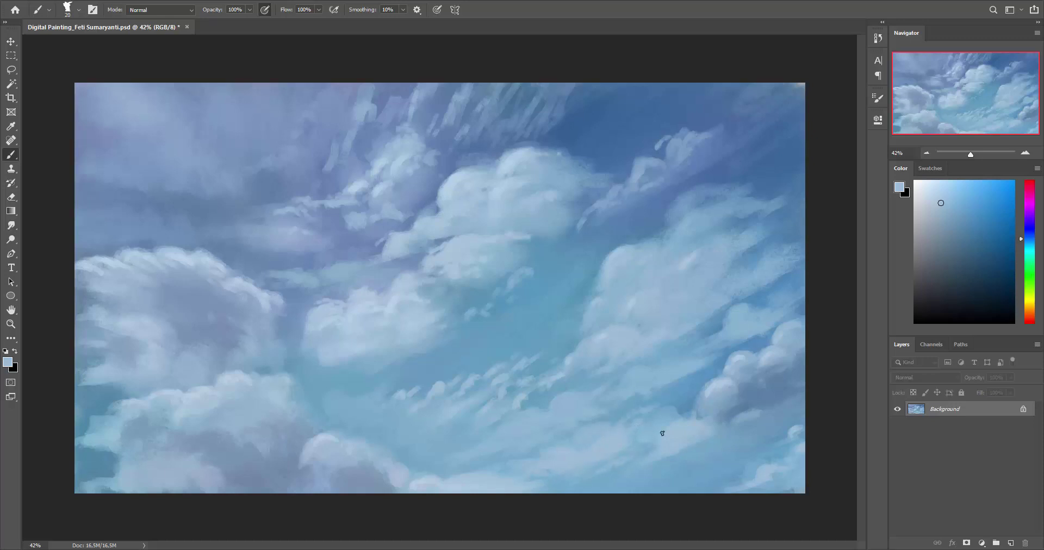
pyautogui.keyDown('alt'); pyautogui.click(682, 439); pyautogui.keyUp('alt')
pyautogui.keyDown('alt'); pyautogui.click(591, 315); pyautogui.keyUp('alt')
# Enlarge the brush to 40 and sample blues from the right-hand clouds
pyautogui.press(']')
pyautogui.keyDown('alt'); pyautogui.click(612, 305); pyautogui.keyUp('alt')
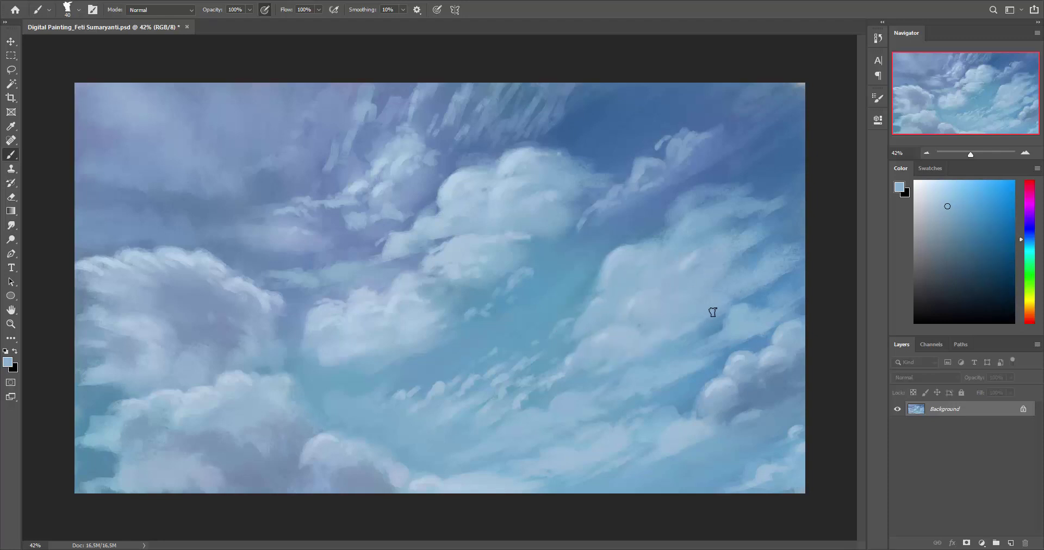
pyautogui.press('alt')
pyautogui.keyDown('alt'); pyautogui.click(744, 356); pyautogui.keyUp('alt')
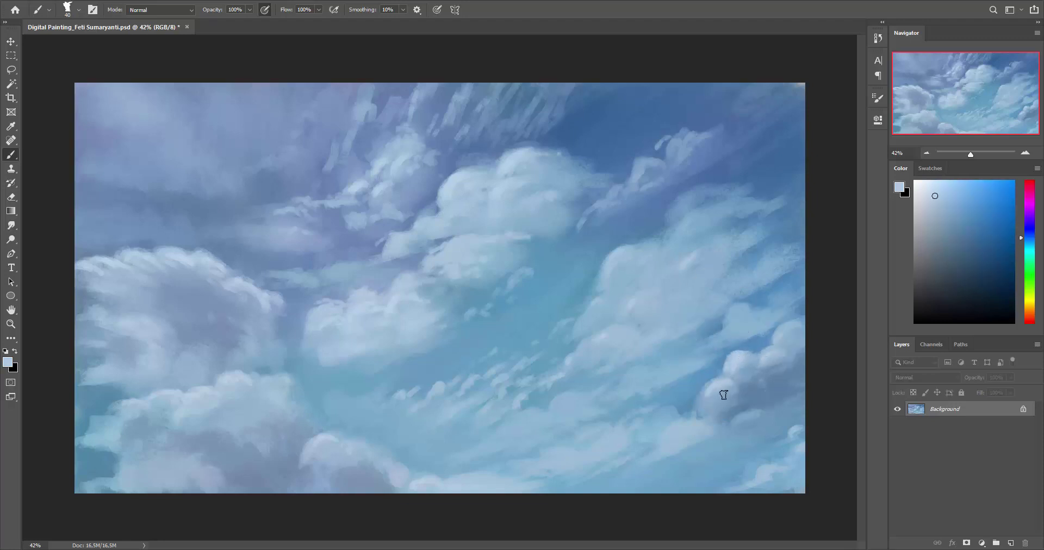
pyautogui.keyDown('alt'); pyautogui.click(732, 380); pyautogui.keyUp('alt')
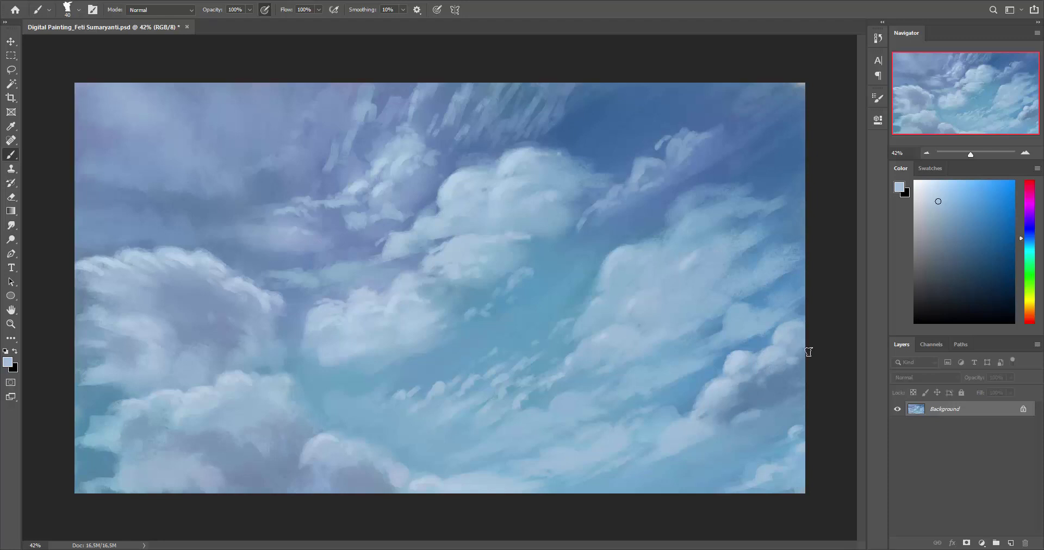
pyautogui.keyDown('alt'); pyautogui.click(724, 407); pyautogui.keyUp('alt')
pyautogui.keyDown('alt'); pyautogui.click(714, 396); pyautogui.keyUp('alt')
pyautogui.keyDown('alt'); pyautogui.click(736, 422); pyautogui.keyUp('alt')
# Shrink the brush to 30 and sample light and deeper blues along the right edge
pyautogui.press('[')
pyautogui.keyDown('alt'); pyautogui.click(674, 449); pyautogui.keyUp('alt')
pyautogui.keyDown('alt'); pyautogui.click(676, 425); pyautogui.keyUp('alt')
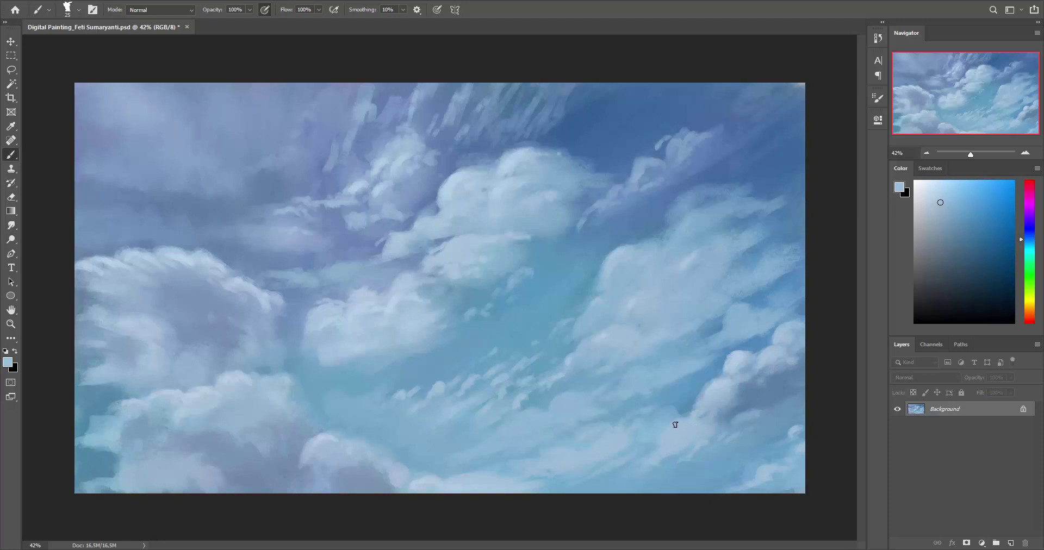
pyautogui.keyDown('alt'); pyautogui.click(714, 395); pyautogui.keyUp('alt')
pyautogui.keyDown('alt'); pyautogui.click(799, 432); pyautogui.keyUp('alt')
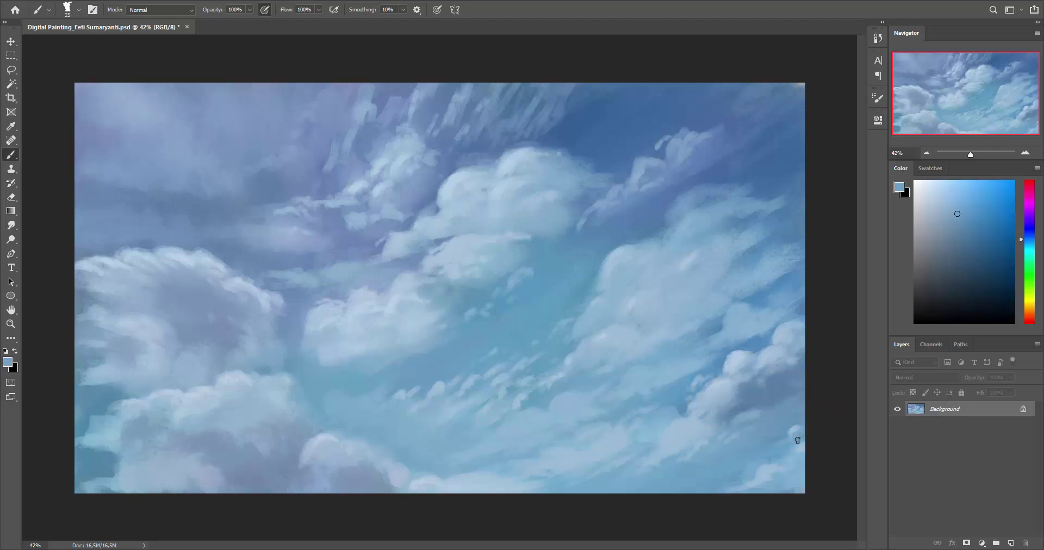
pyautogui.keyDown('alt'); pyautogui.click(796, 431); pyautogui.keyUp('alt')
pyautogui.keyDown('alt'); pyautogui.click(799, 431); pyautogui.keyUp('alt')
pyautogui.keyDown('alt'); pyautogui.click(765, 468); pyautogui.keyUp('alt')
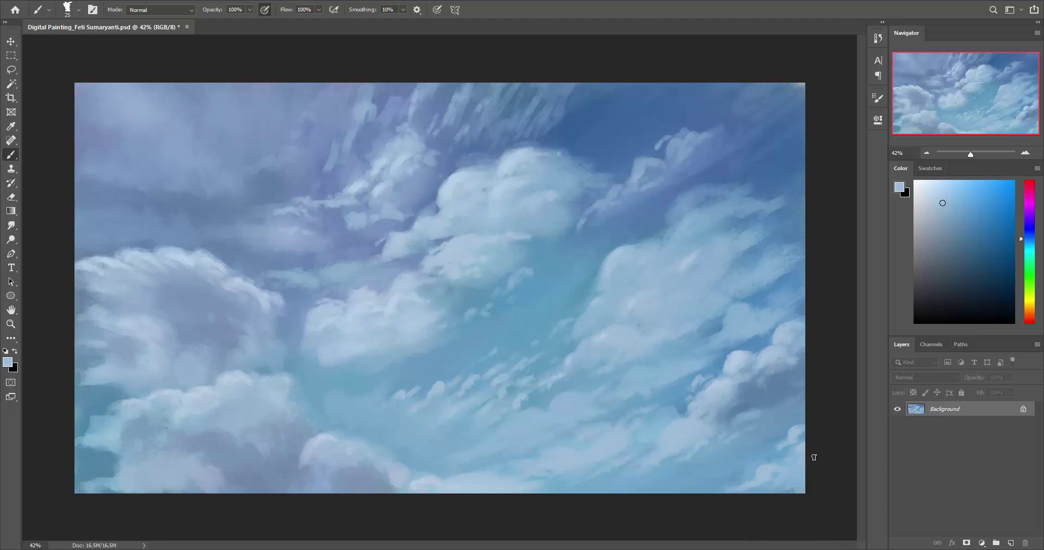
pyautogui.keyDown('alt'); pyautogui.click(774, 343); pyautogui.keyUp('alt')
# Sample greyish blues from the lower-left clouds and paint a short light stroke along the bottom clouds
pyautogui.keyDown('alt'); pyautogui.click(247, 398); pyautogui.keyUp('alt')
pyautogui.keyDown('alt'); pyautogui.click(236, 409); pyautogui.keyUp('alt')
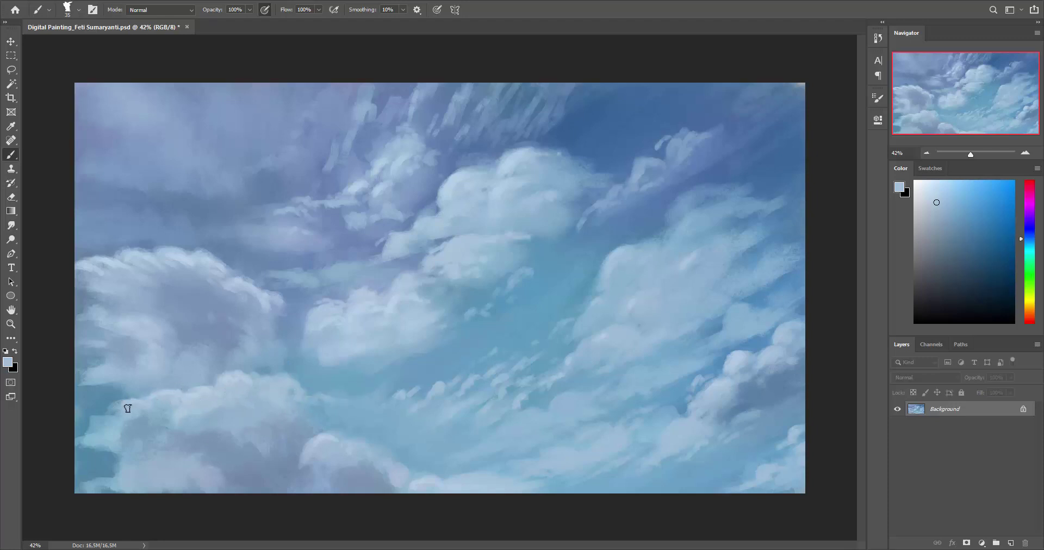
pyautogui.keyDown('alt'); pyautogui.click(96, 438); pyautogui.keyUp('alt')
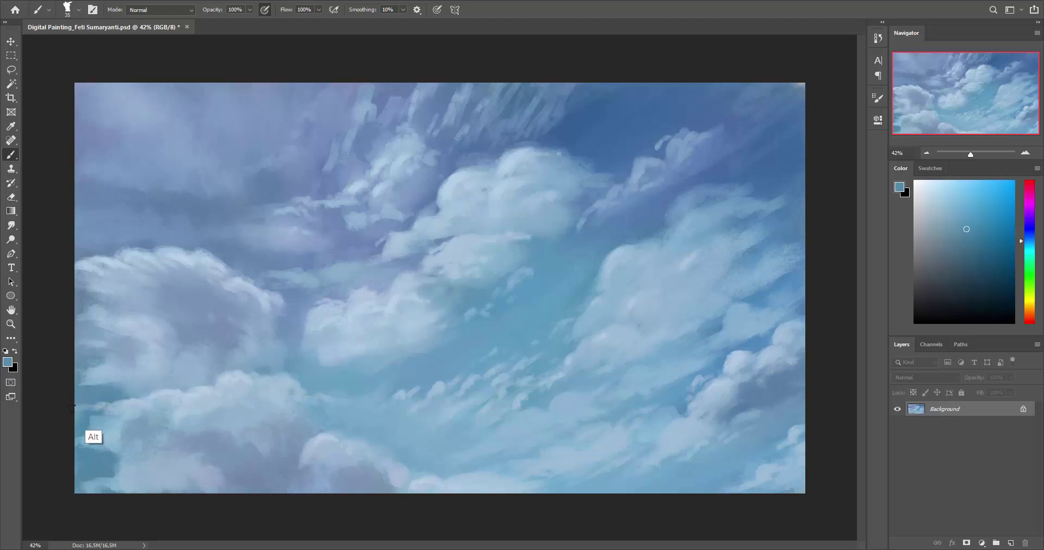
pyautogui.keyDown('alt'); pyautogui.click(114, 429); pyautogui.keyUp('alt')
pyautogui.keyDown('alt'); pyautogui.click(116, 450); pyautogui.keyUp('alt')
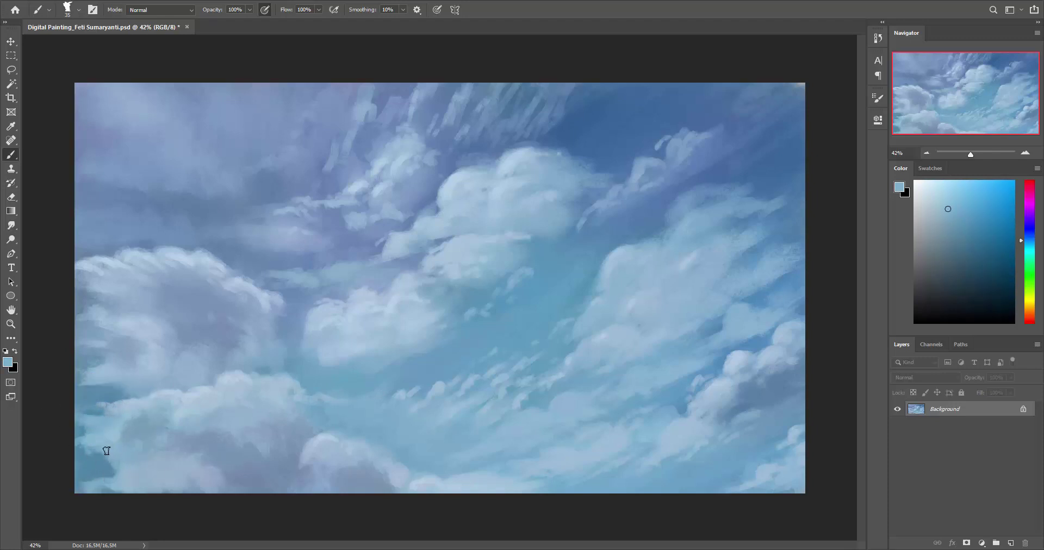
pyautogui.keyDown('alt'); pyautogui.click(110, 476); pyautogui.keyUp('alt')
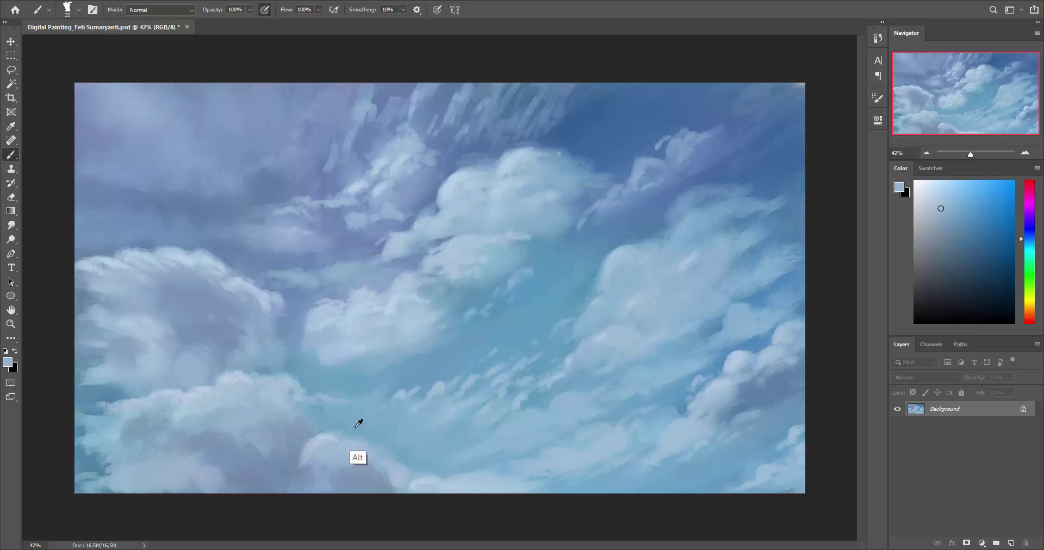
pyautogui.keyDown('alt'); pyautogui.click(317, 442); pyautogui.keyUp('alt')
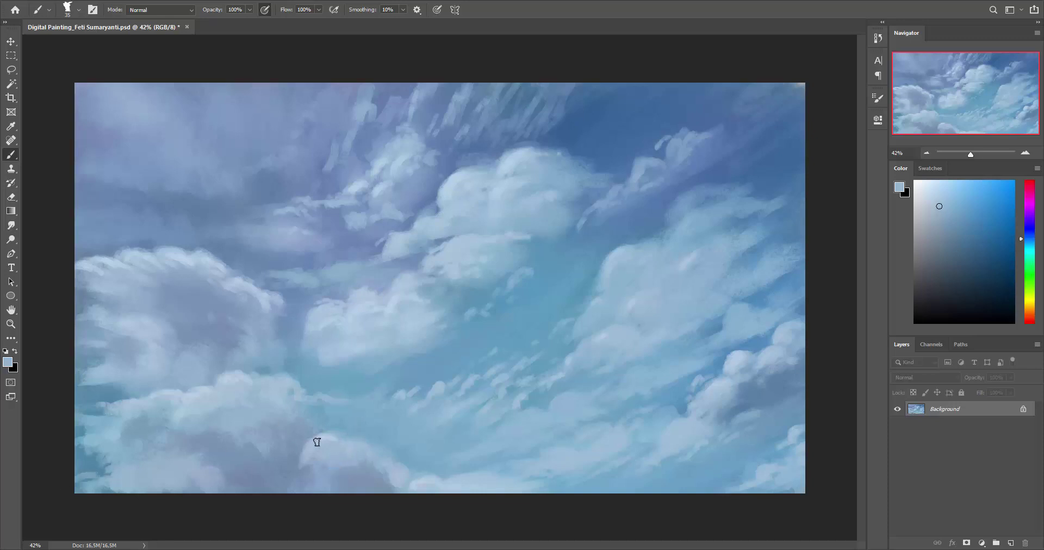
pyautogui.keyDown('alt'); pyautogui.click(286, 459); pyautogui.keyUp('alt')
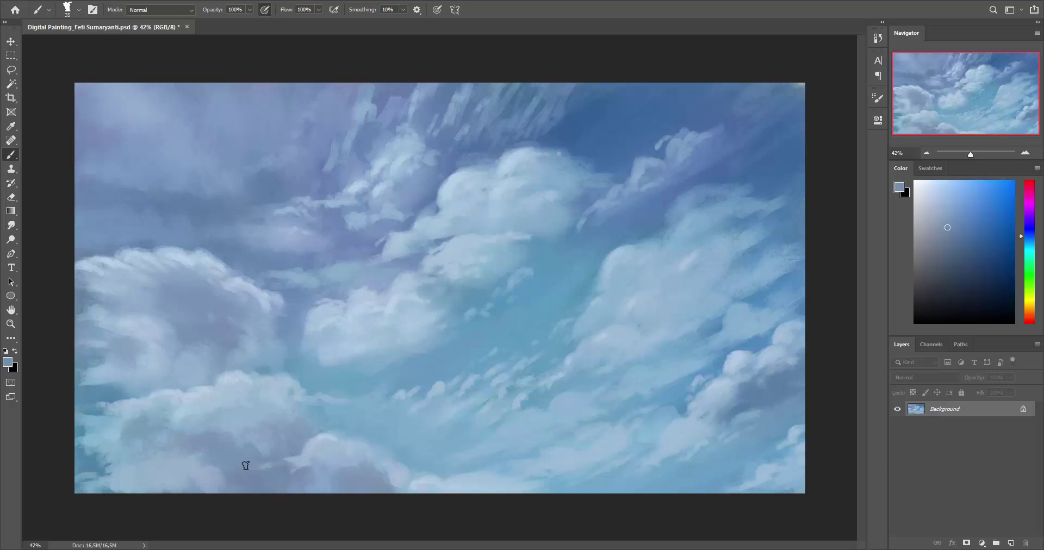
pyautogui.keyDown('alt'); pyautogui.click(297, 459); pyautogui.keyUp('alt')
pyautogui.moveTo(253, 457); pyautogui.dragTo(227, 457)
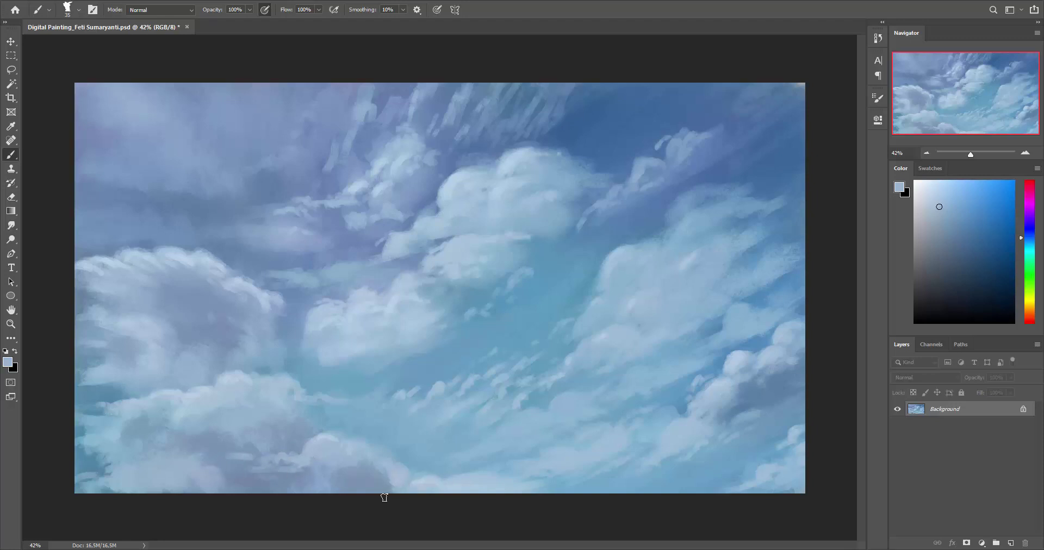
# Sample a light tone and paint a light stroke across the large left cloud
pyautogui.press('alt')
pyautogui.keyDown('alt'); pyautogui.click(236, 284); pyautogui.keyUp('alt')
pyautogui.moveTo(228, 289)
pyautogui.mouseDown()
pyautogui.moveTo(207, 305)
pyautogui.moveTo(186, 296)
pyautogui.mouseUp()
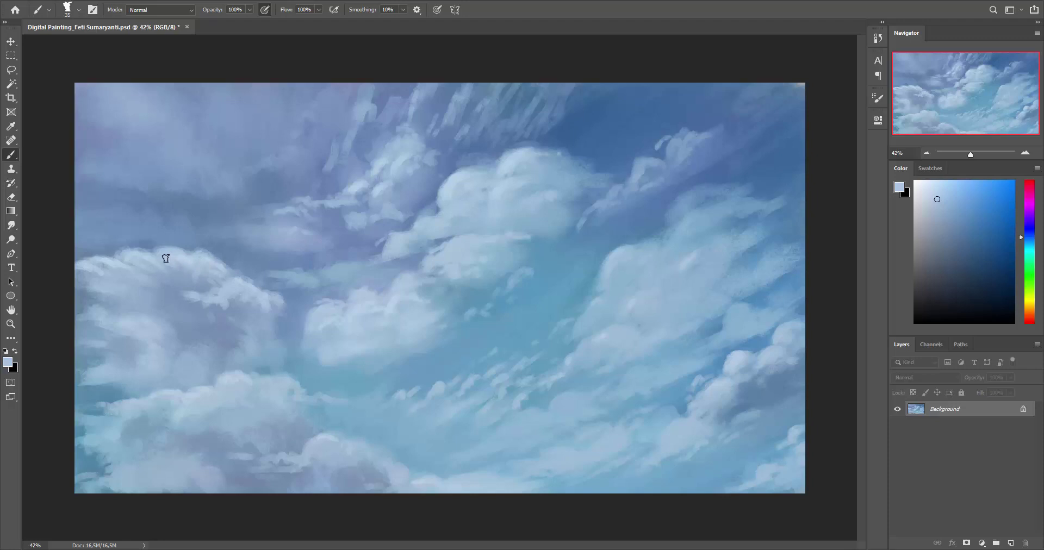
pyautogui.keyDown('alt'); pyautogui.click(132, 256); pyautogui.keyUp('alt')
pyautogui.press('alt')
pyautogui.keyDown('alt'); pyautogui.click(99, 256); pyautogui.keyUp('alt')
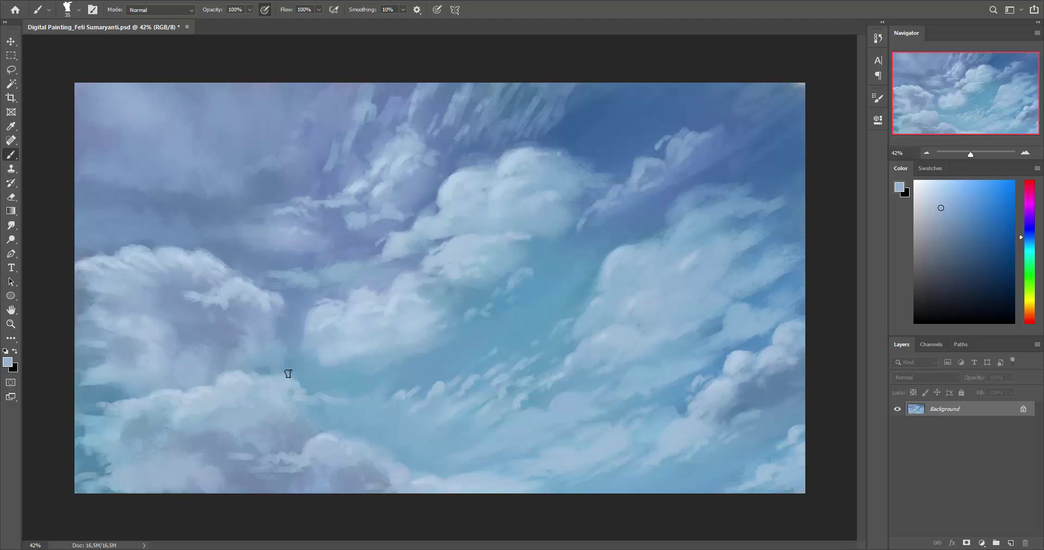
# Sample a range of cloud blues from the centre and upper clouds
pyautogui.keyDown('alt'); pyautogui.click(323, 354); pyautogui.keyUp('alt')
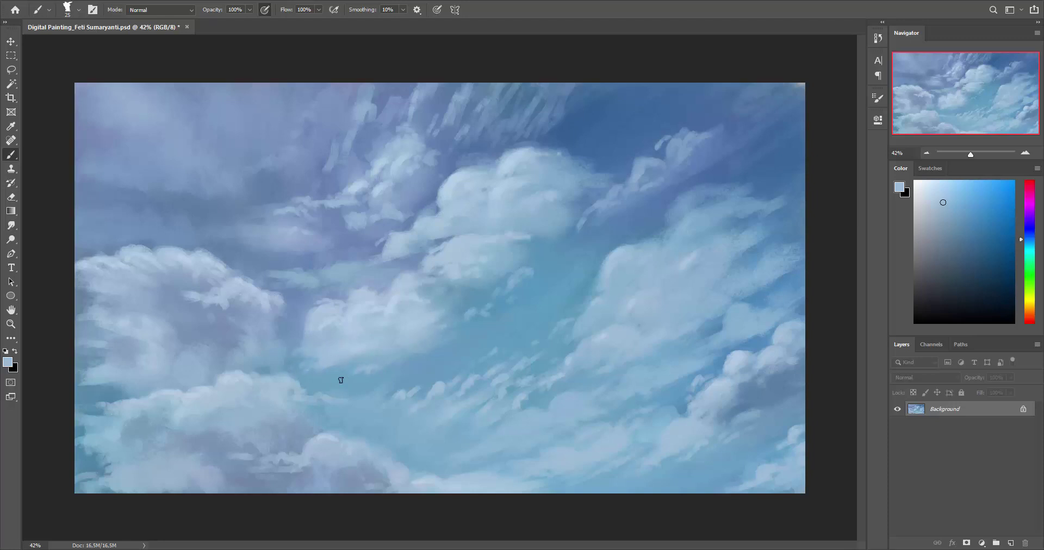
pyautogui.keyDown('alt'); pyautogui.click(431, 343); pyautogui.keyUp('alt')
pyautogui.keyDown('alt'); pyautogui.click(422, 353); pyautogui.keyUp('alt')
pyautogui.keyDown('alt'); pyautogui.click(510, 295); pyautogui.keyUp('alt')
pyautogui.keyDown('alt'); pyautogui.click(500, 265); pyautogui.keyUp('alt')
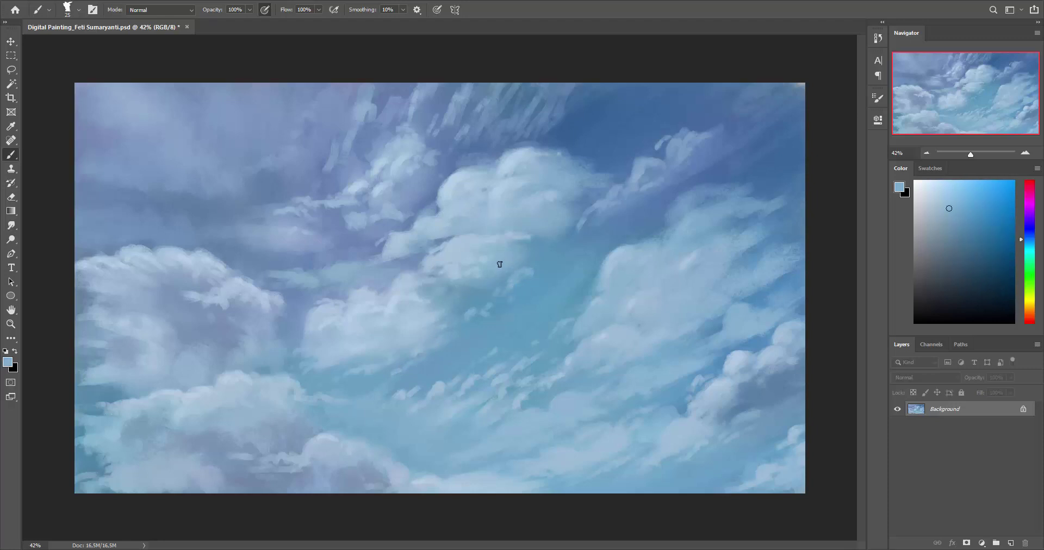
pyautogui.keyDown('alt'); pyautogui.click(538, 239); pyautogui.keyUp('alt')
pyautogui.keyDown('alt'); pyautogui.click(521, 236); pyautogui.keyUp('alt')
pyautogui.keyDown('alt'); pyautogui.click(441, 256); pyautogui.keyUp('alt')
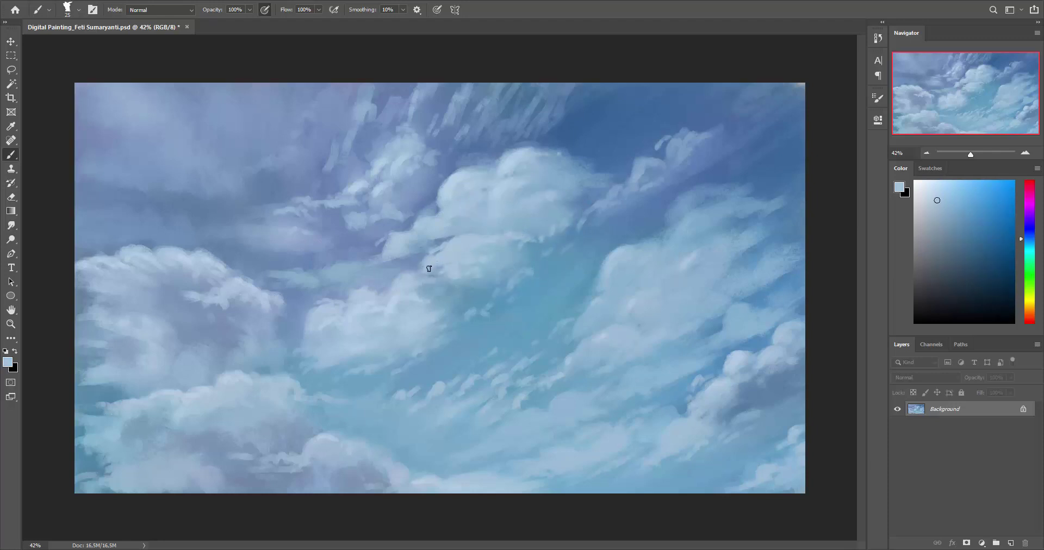
pyautogui.keyDown('alt'); pyautogui.click(406, 280); pyautogui.keyUp('alt')
pyautogui.keyDown('alt'); pyautogui.click(460, 250); pyautogui.keyUp('alt')
# Sample lighter cloud tones and paint light diagonal strokes on the upper-left clouds
pyautogui.keyDown('alt'); pyautogui.click(543, 247); pyautogui.keyUp('alt')
pyautogui.keyDown('alt'); pyautogui.click(618, 268); pyautogui.keyUp('alt')
pyautogui.keyDown('alt'); pyautogui.click(579, 249); pyautogui.keyUp('alt')
pyautogui.keyDown('alt'); pyautogui.click(358, 142); pyautogui.keyUp('alt')
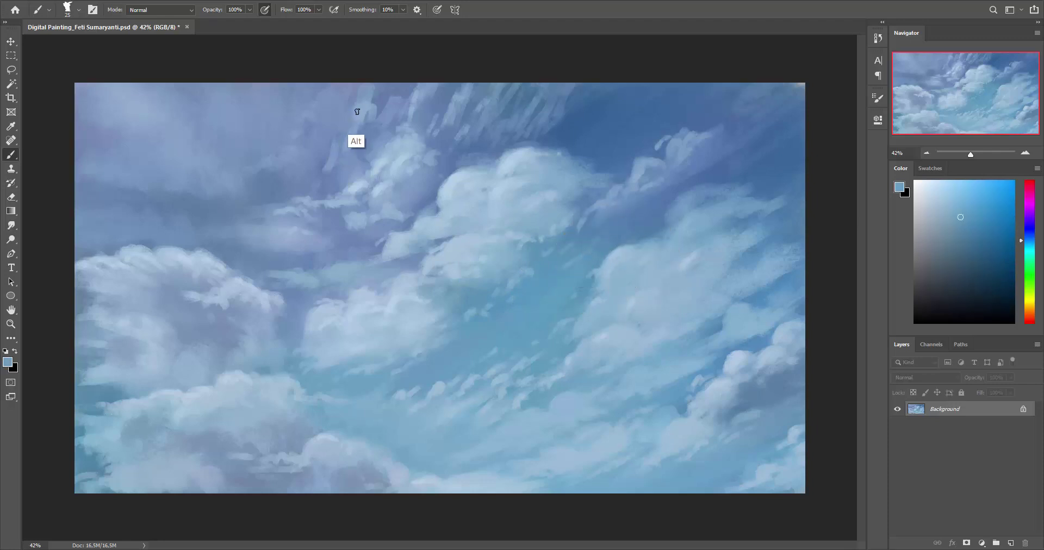
pyautogui.keyDown('alt'); pyautogui.click(309, 145); pyautogui.keyUp('alt')
pyautogui.keyDown('alt'); pyautogui.click(371, 166); pyautogui.keyUp('alt')
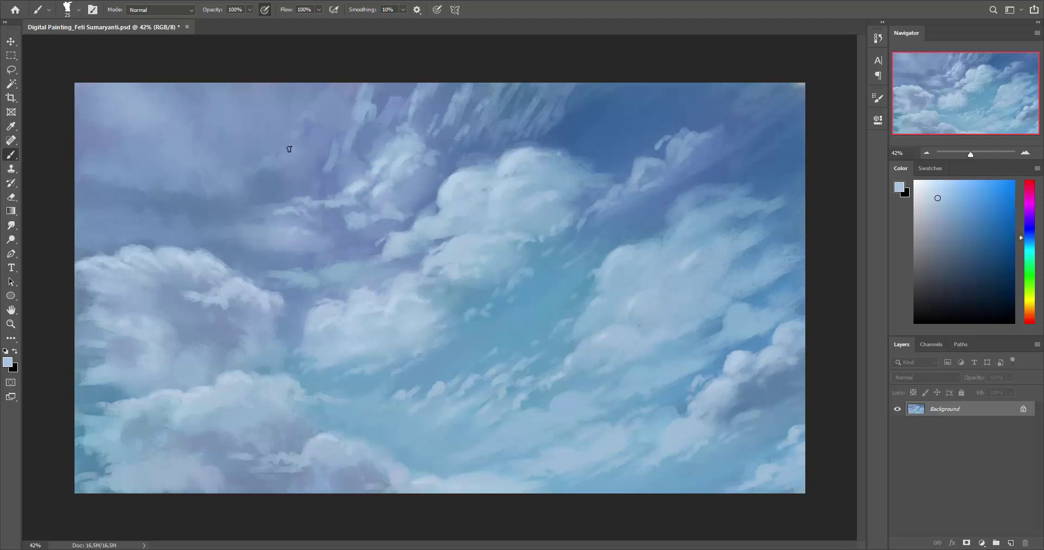
pyautogui.moveTo(297, 149); pyautogui.dragTo(275, 167)
pyautogui.keyDown('alt'); pyautogui.click(289, 181); pyautogui.keyUp('alt')
pyautogui.moveTo(325, 123); pyautogui.dragTo(293, 137)
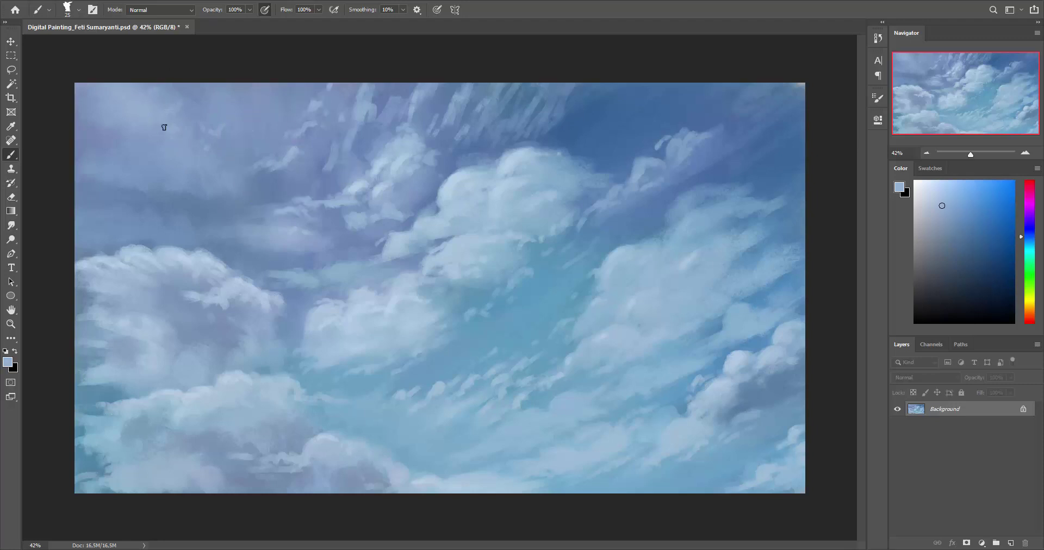
# Dab small light marks into the upper-left sky and left clouds
pyautogui.moveTo(247, 131); pyautogui.dragTo(252, 122)
pyautogui.moveTo(218, 183); pyautogui.dragTo(199, 181)
pyautogui.keyDown('alt'); pyautogui.click(189, 235); pyautogui.keyUp('alt')
pyautogui.keyDown('alt'); pyautogui.click(293, 218); pyautogui.keyUp('alt')
# Paint light diagonal wisps across the upper-right sky using sampled sky blues
pyautogui.keyDown('alt'); pyautogui.click(702, 142); pyautogui.keyUp('alt')
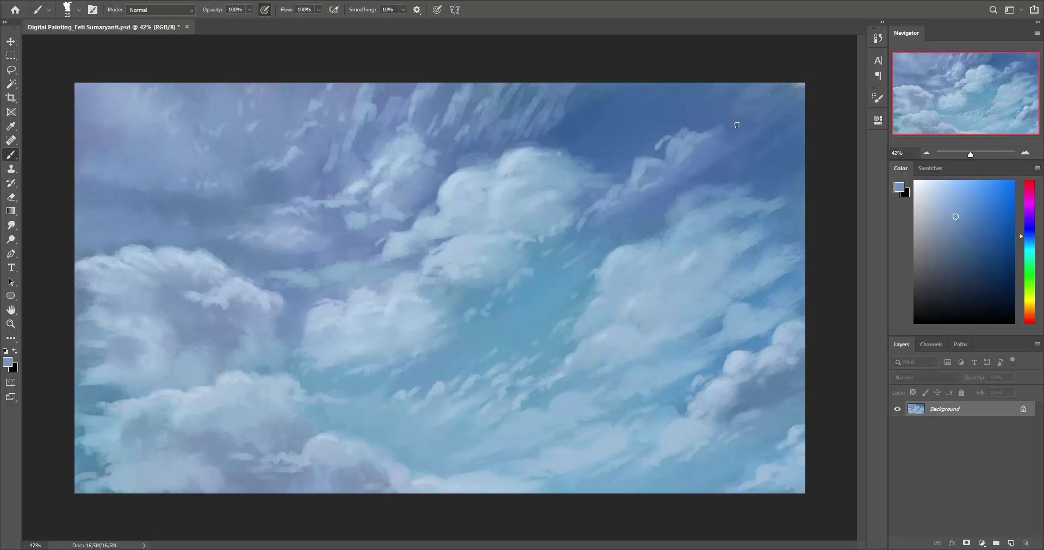
pyautogui.moveTo(742, 135); pyautogui.dragTo(766, 110)
pyautogui.moveTo(728, 146); pyautogui.dragTo(756, 121)
pyautogui.moveTo(694, 118); pyautogui.dragTo(713, 100)
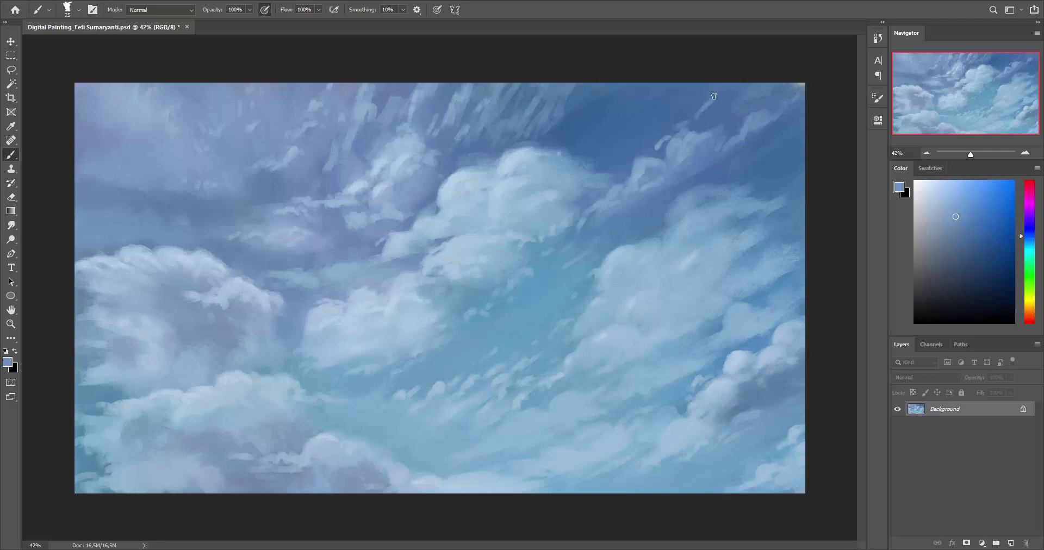
pyautogui.keyDown('alt'); pyautogui.click(695, 107); pyautogui.keyUp('alt')
pyautogui.moveTo(722, 84); pyautogui.dragTo(701, 103)
pyautogui.moveTo(665, 133); pyautogui.dragTo(634, 144)
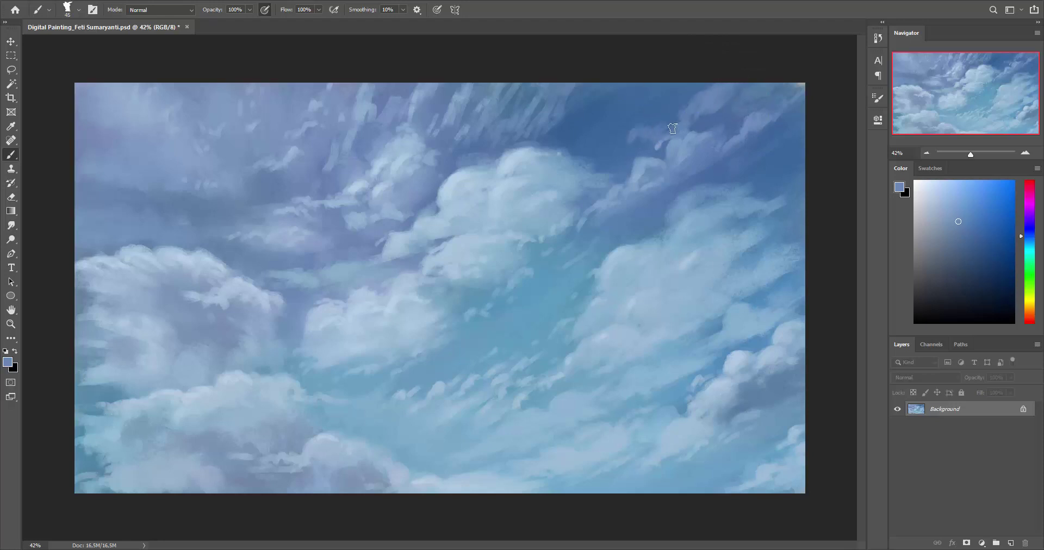
pyautogui.keyDown('alt'); pyautogui.click(636, 146); pyautogui.keyUp('alt')
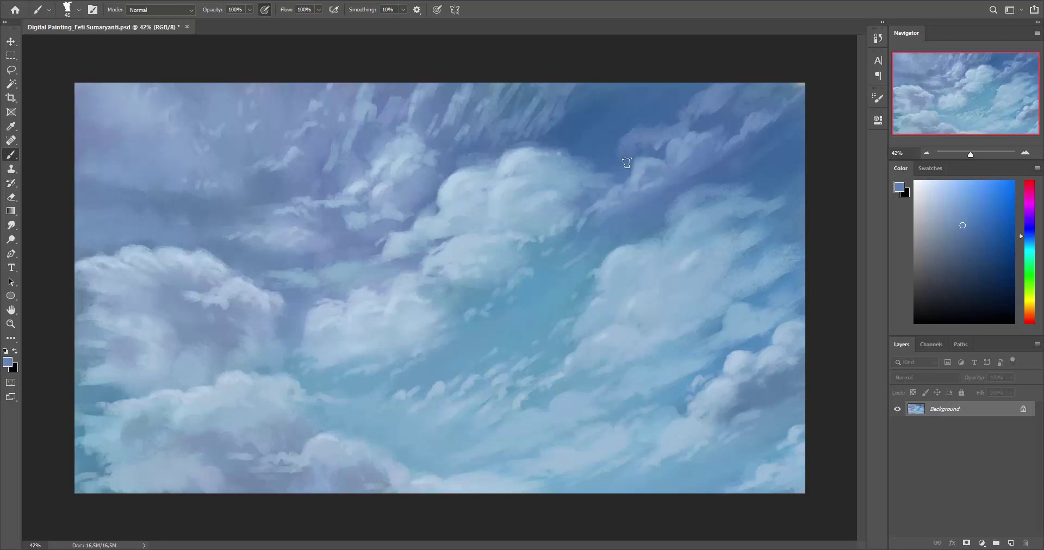
pyautogui.moveTo(624, 162); pyautogui.dragTo(609, 155)
pyautogui.moveTo(653, 106)
pyautogui.mouseDown()
pyautogui.moveTo(576, 135)
pyautogui.moveTo(625, 125)
pyautogui.mouseUp()
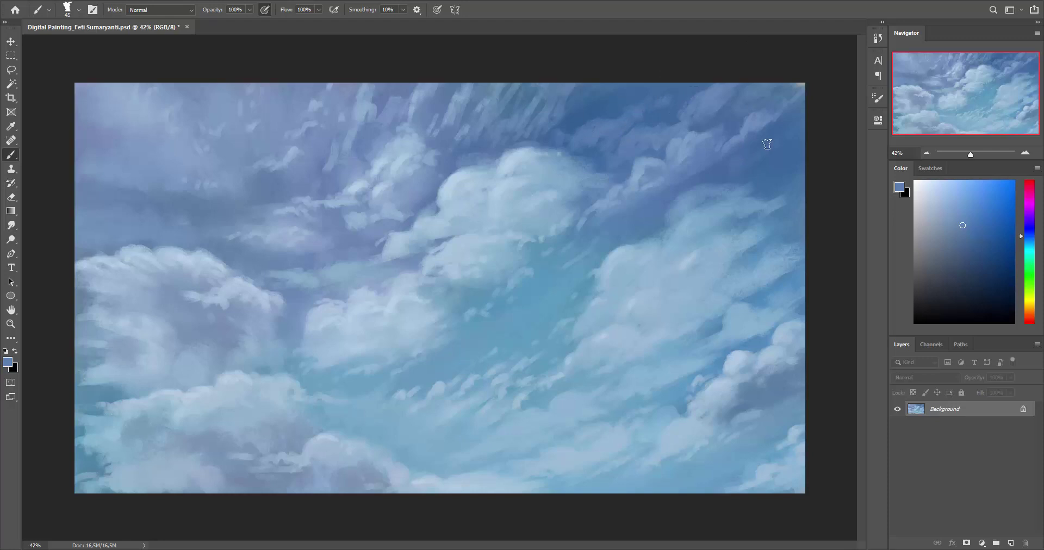
# Enlarge the brush from 45 to 60 and sample sky tones along the right edge
pyautogui.keyDown('alt'); pyautogui.click(787, 229); pyautogui.keyUp('alt')
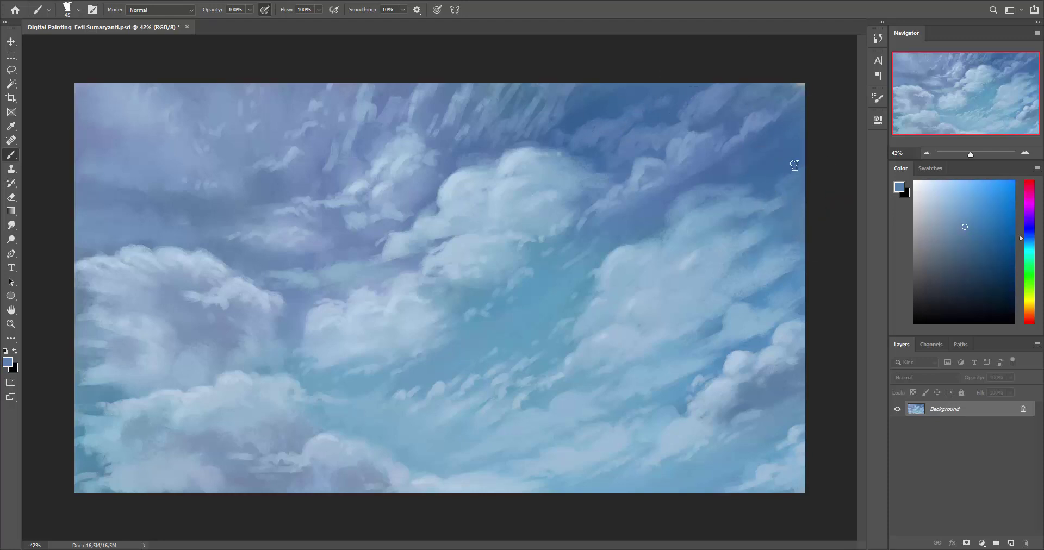
pyautogui.press(']')
pyautogui.press(']')
pyautogui.keyDown('alt'); pyautogui.click(777, 197); pyautogui.keyUp('alt')
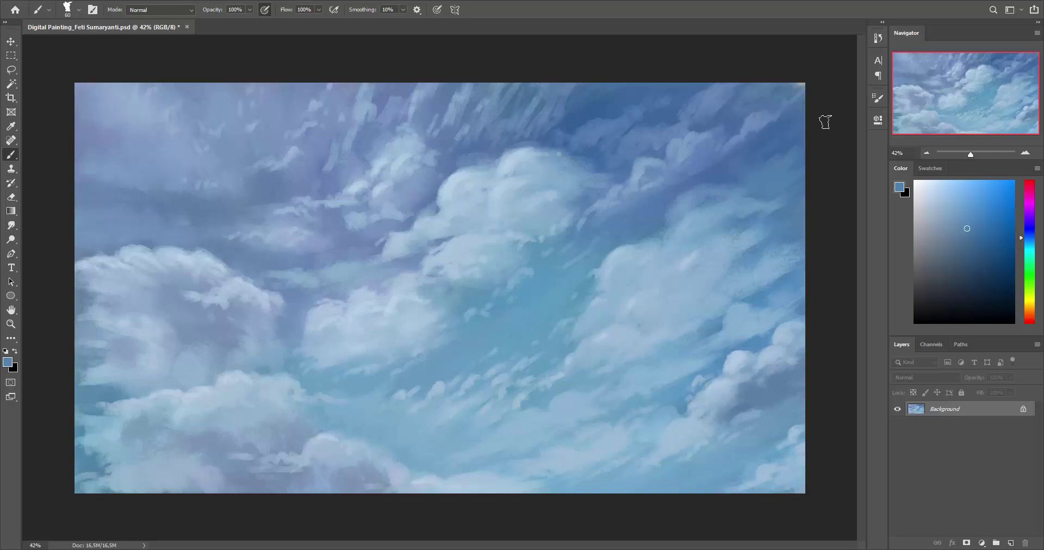
pyautogui.keyDown('alt'); pyautogui.click(780, 227); pyautogui.keyUp('alt')
pyautogui.keyDown('alt'); pyautogui.click(766, 205); pyautogui.keyUp('alt')
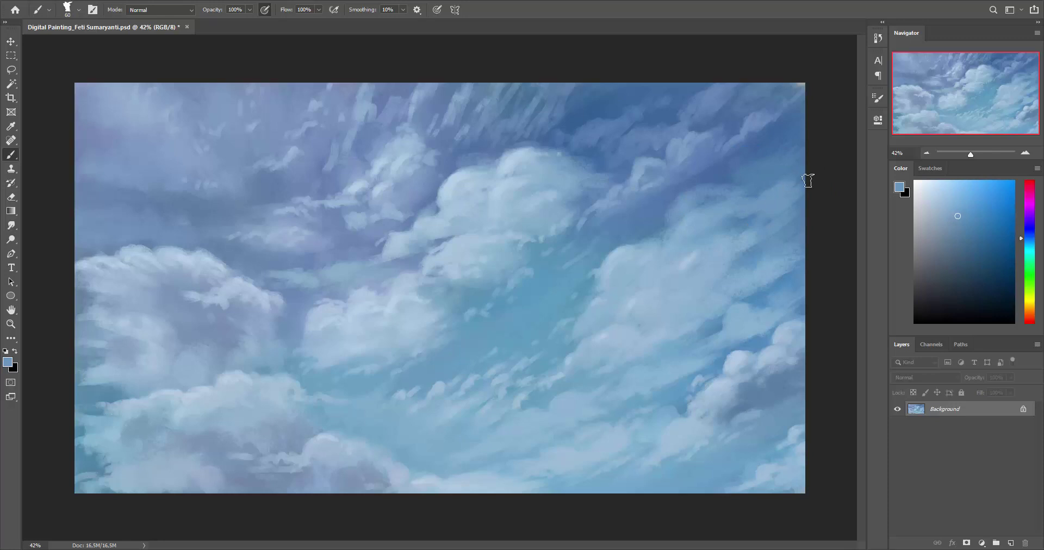
pyautogui.keyDown('alt'); pyautogui.click(749, 240); pyautogui.keyUp('alt')
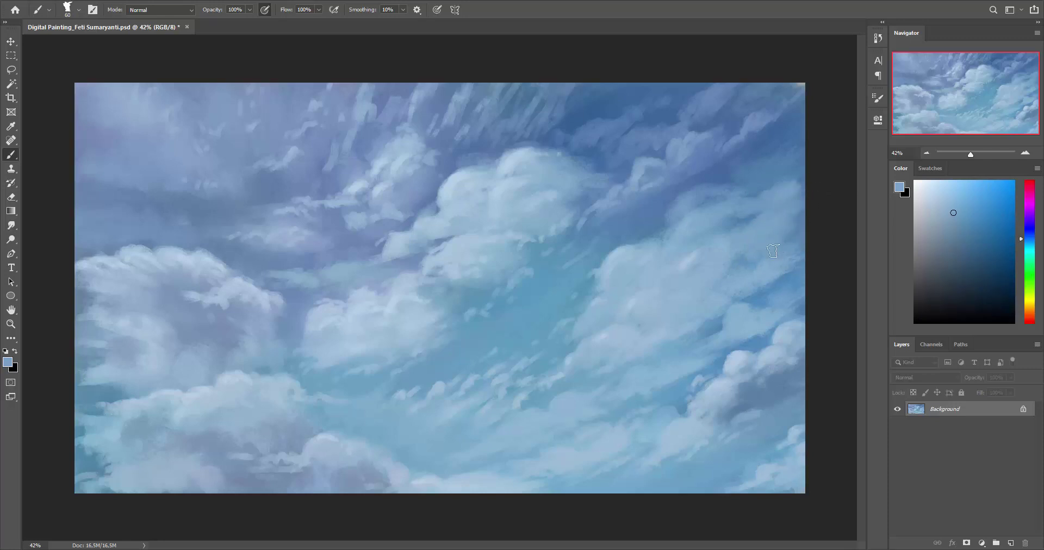
# Brighten the painting with Levels, setting the white input to 234
pyautogui.press('v')
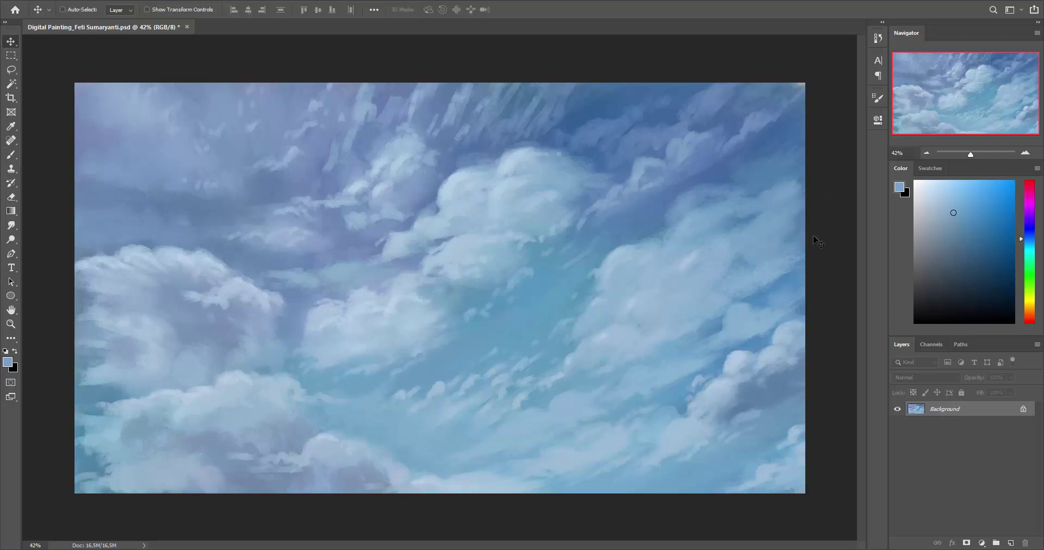
pyautogui.hotkey('ctrl', 'l')
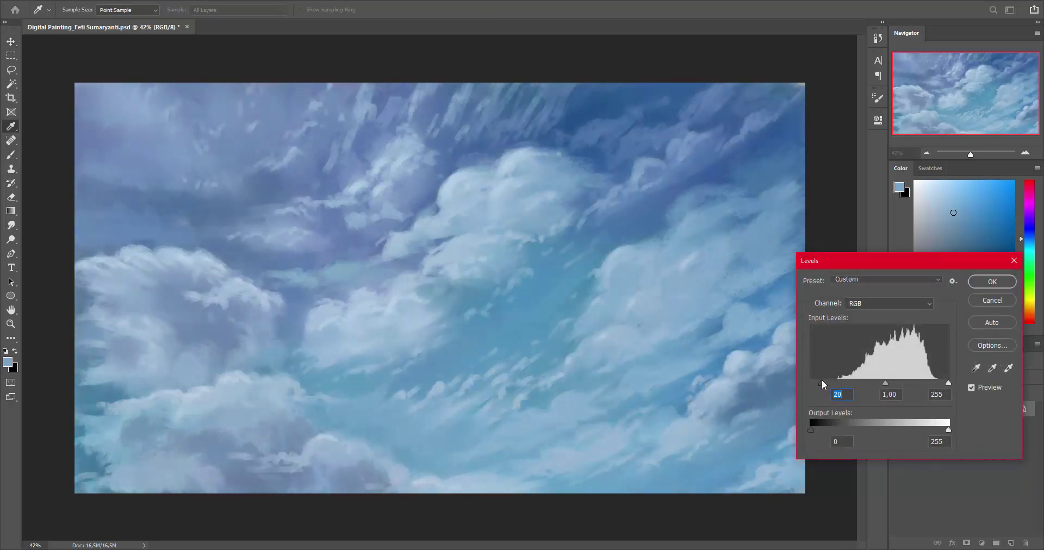
pyautogui.moveTo(948, 382); pyautogui.dragTo(879, 383)
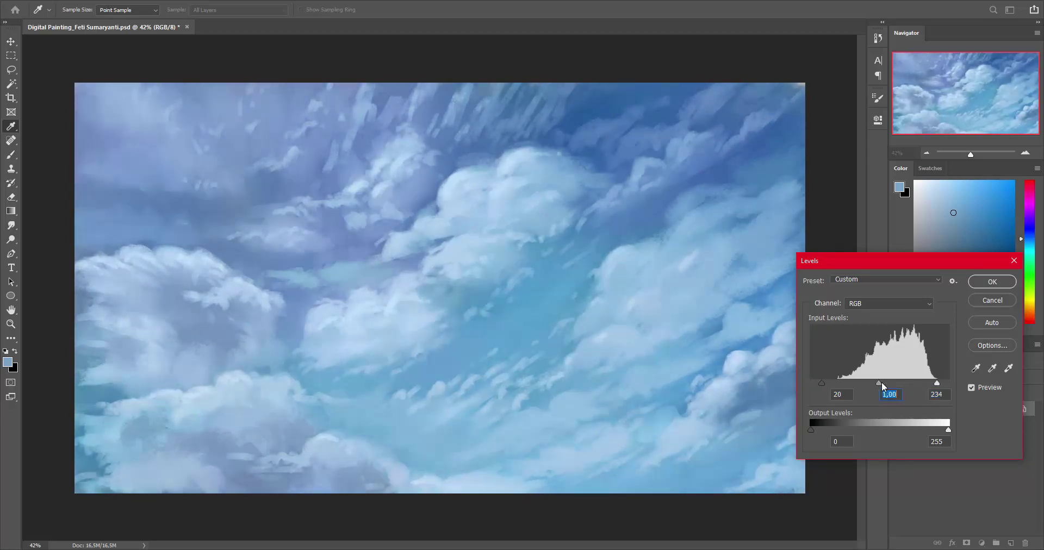
pyautogui.click(983, 279)
pyautogui.press('v')
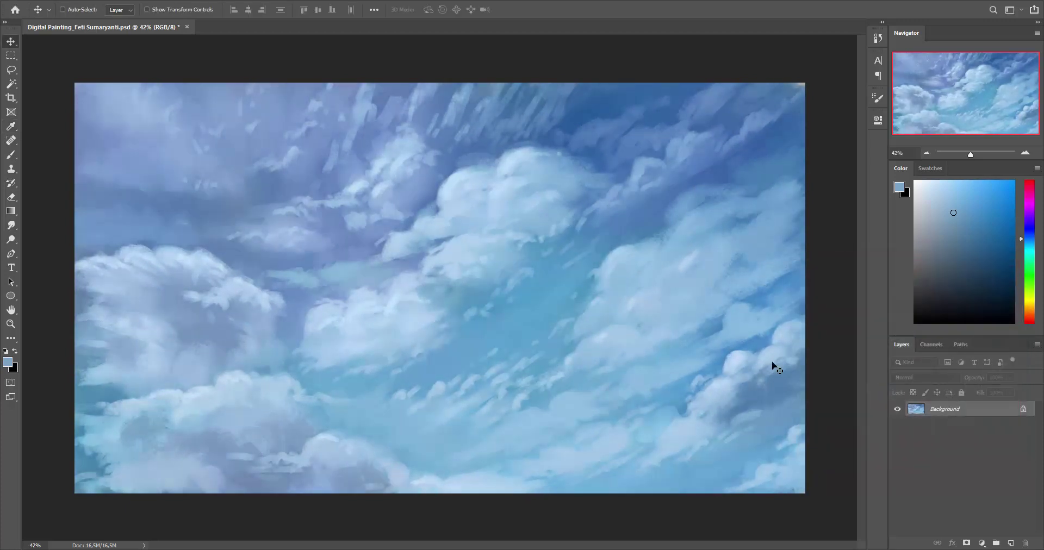
# Duplicate the layer, apply Auto Contrast at 50% opacity, and merge it into the Background
pyautogui.hotkey('ctrl', 'j')
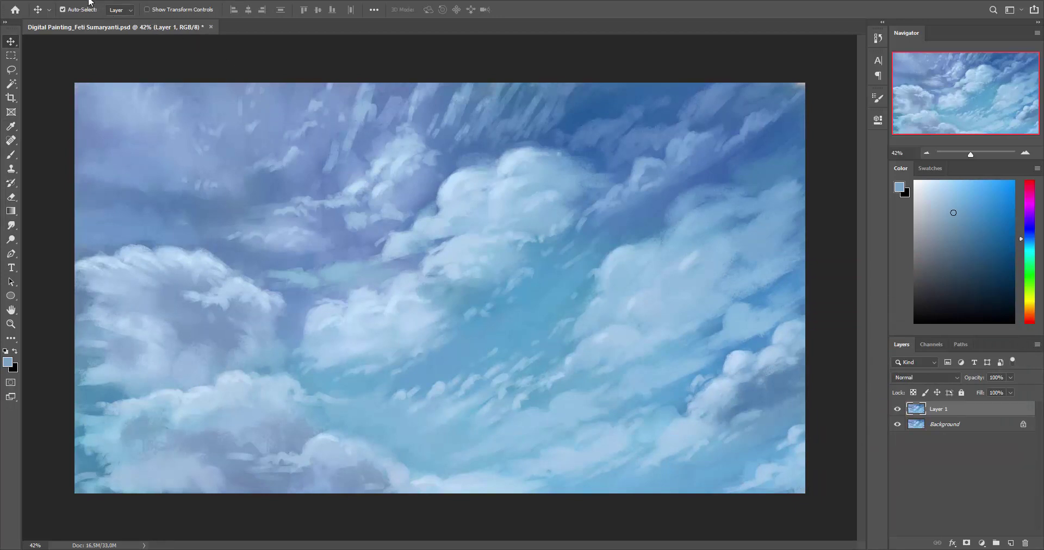
pyautogui.click(76, 1)
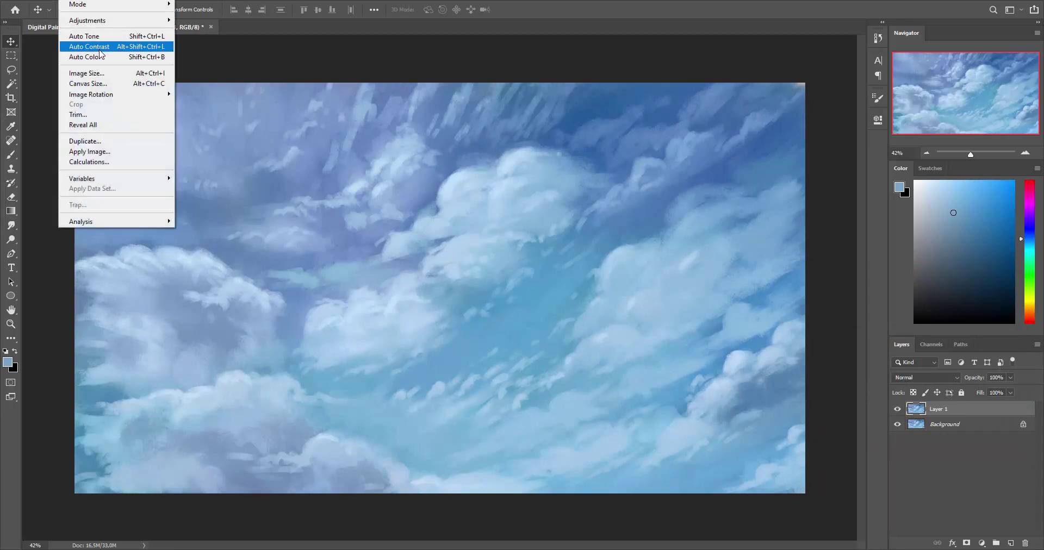
pyautogui.click(90, 46)
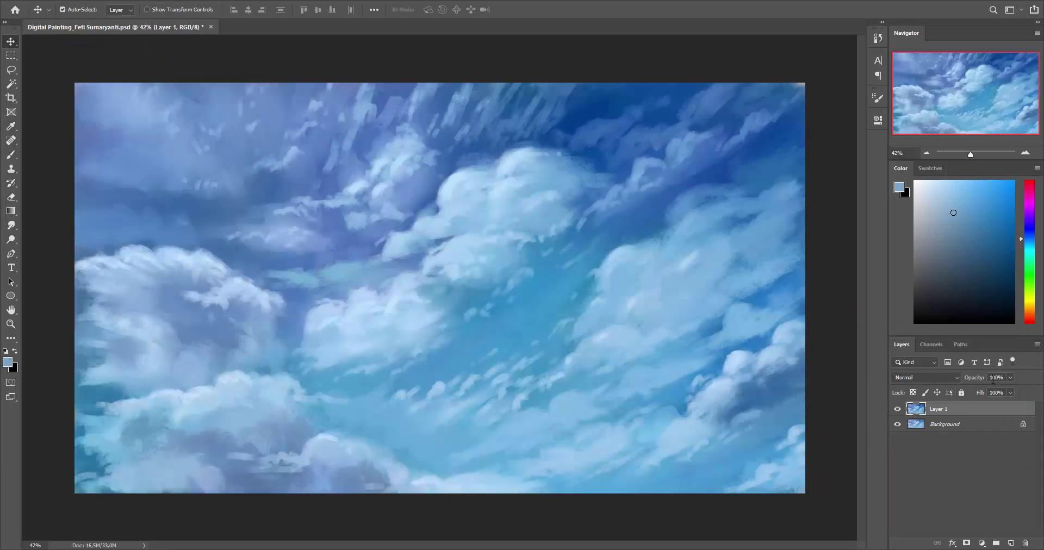
pyautogui.write('50')
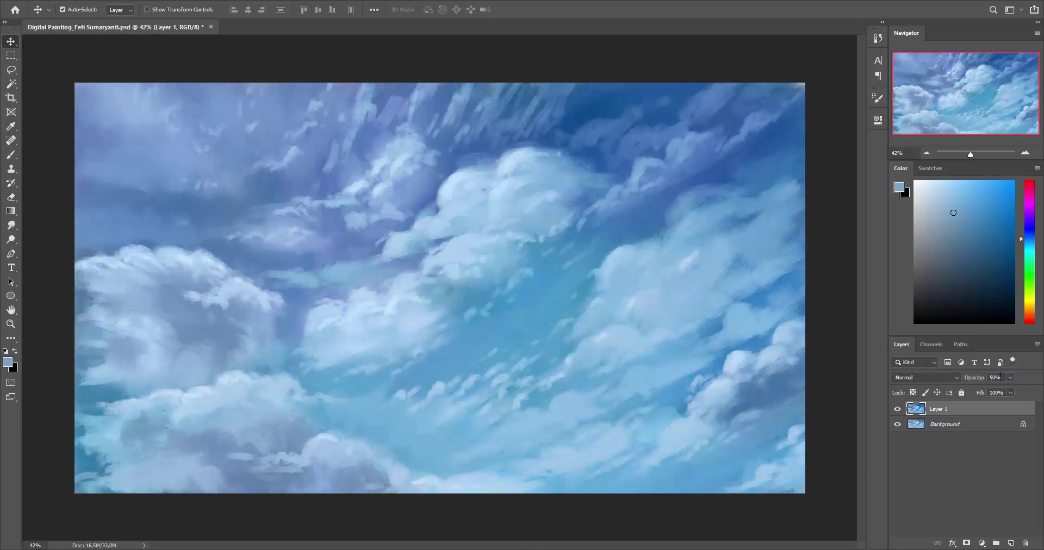
pyautogui.write('80')
pyautogui.keyDown('shift'); pyautogui.click(971, 429); pyautogui.keyUp('shift')
pyautogui.hotkey('ctrl', 'e')
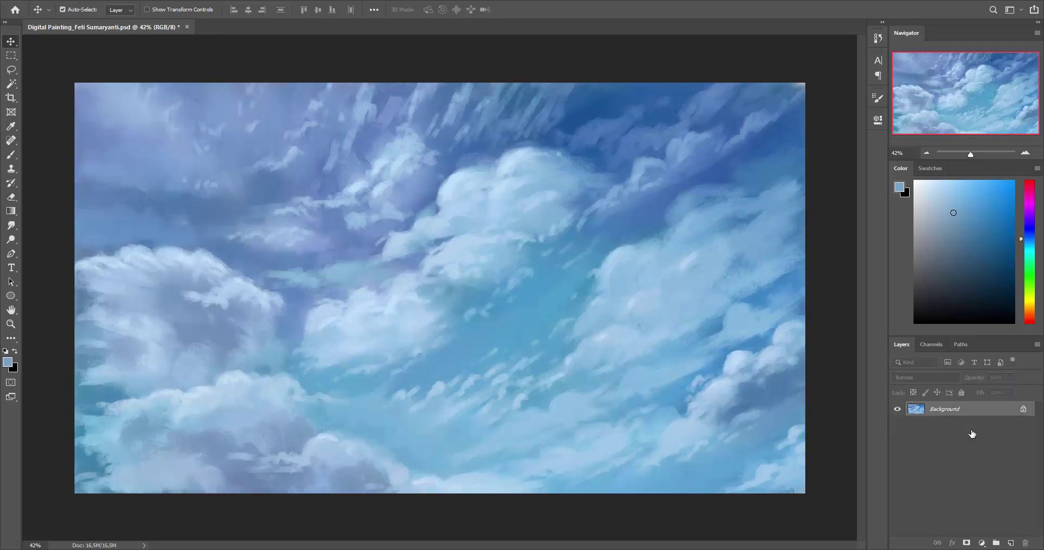